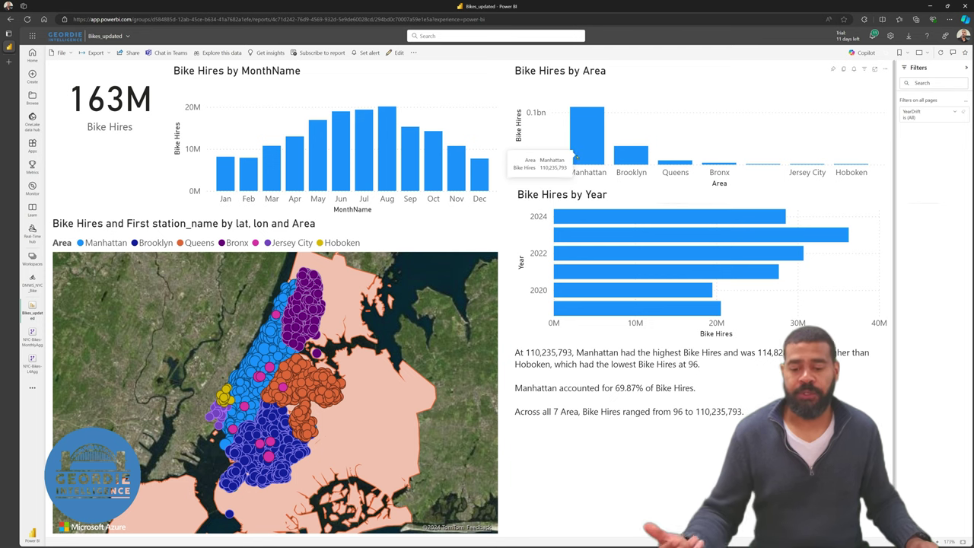
- Toggle the Manhattan bar in Bike Hires by Area off and on, leaving the report filtered to Manhattan
{"action": "mouse_move", "coordinate": [588, 138]}
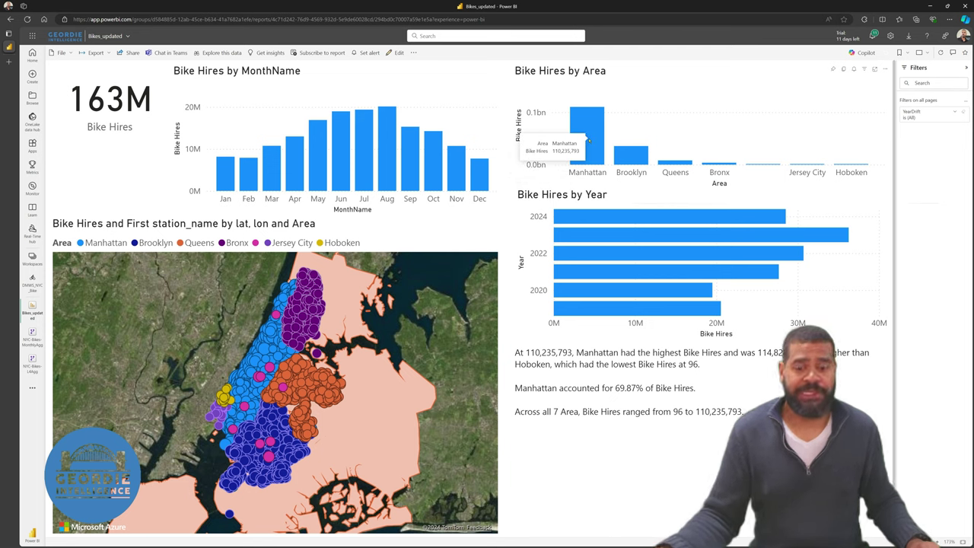
{"action": "left_click", "coordinate": [592, 141]}
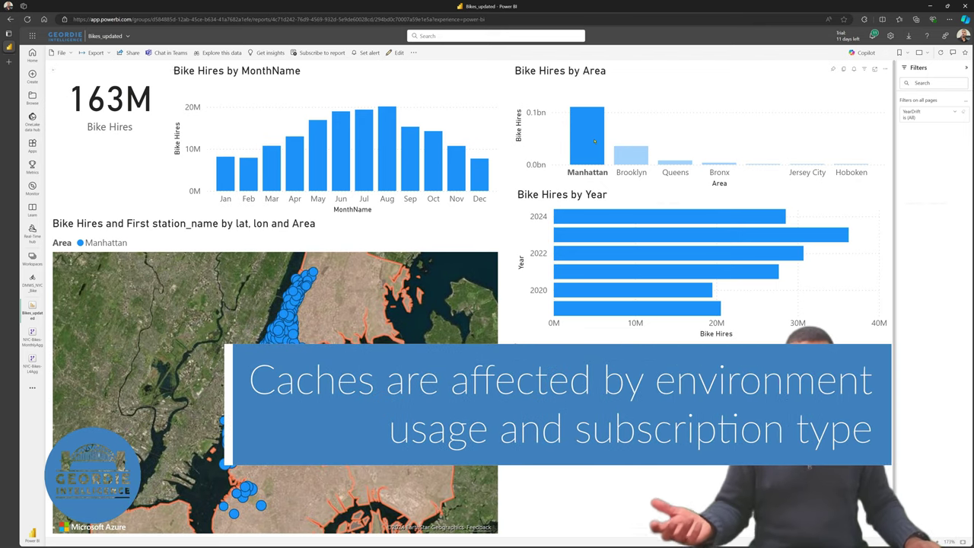
{"action": "mouse_move", "coordinate": [596, 143]}
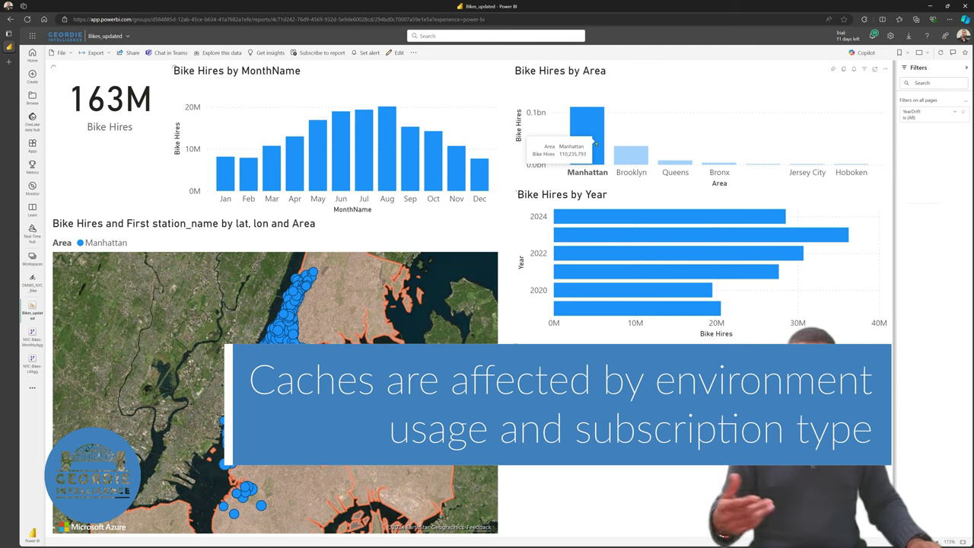
{"action": "left_click", "coordinate": [592, 141]}
{"action": "left_click", "coordinate": [590, 140]}
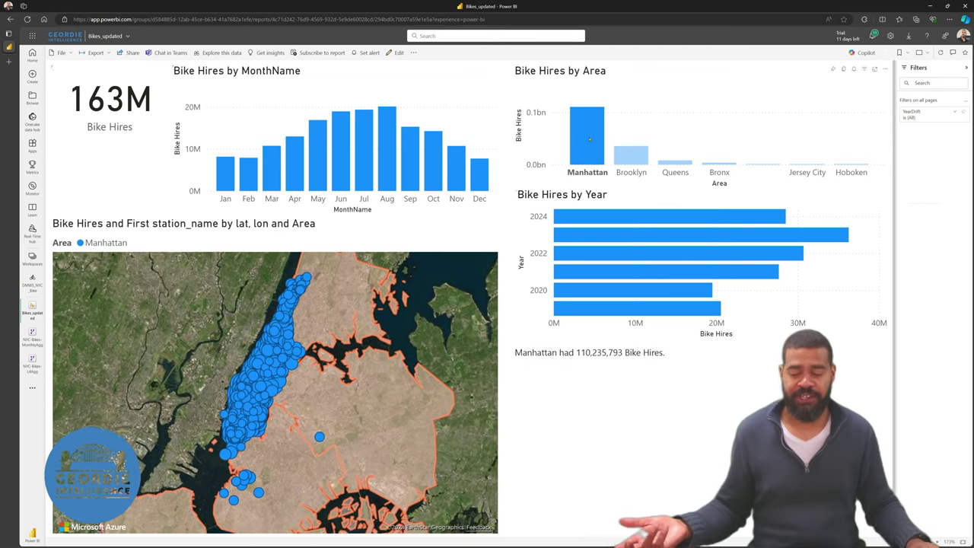
{"action": "mouse_move", "coordinate": [592, 142]}
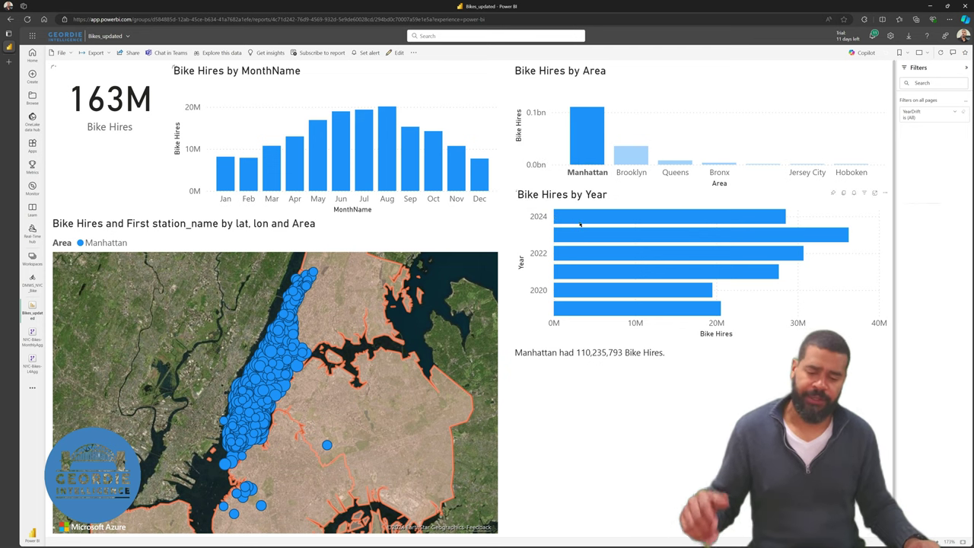
- Filter the report to 2024, then open the NYC-Bikes-MonthlyAgg dataflow's tables in Power Query
{"action": "left_click", "coordinate": [582, 222]}
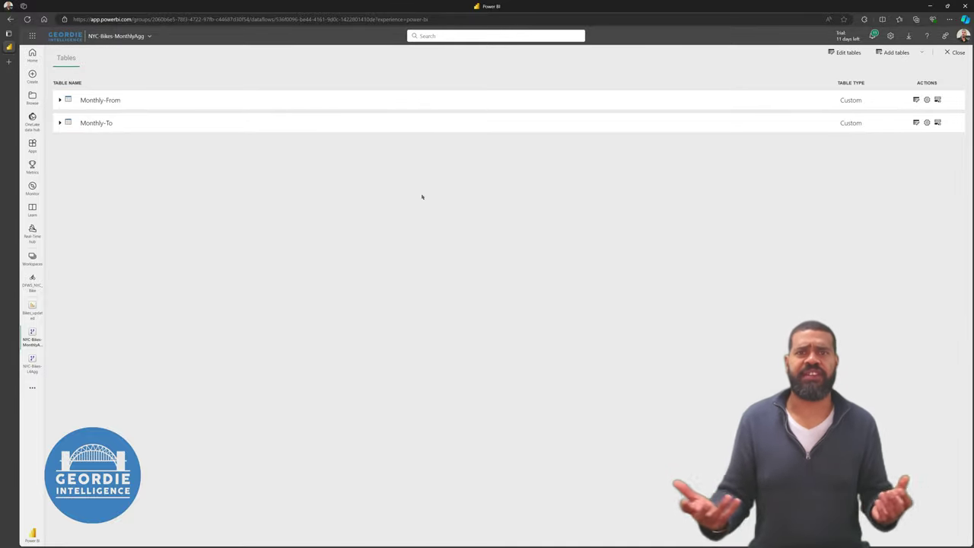
{"action": "left_click", "coordinate": [836, 54]}
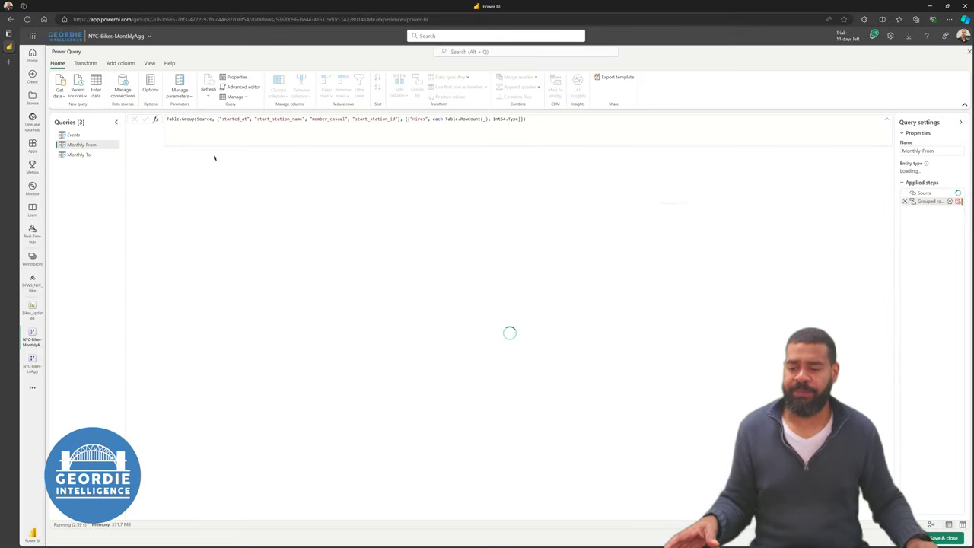
- Inspect the Events query's Filtered rows formula that excludes the previous 4 months, zooming in to read it
{"action": "left_click", "coordinate": [76, 135]}
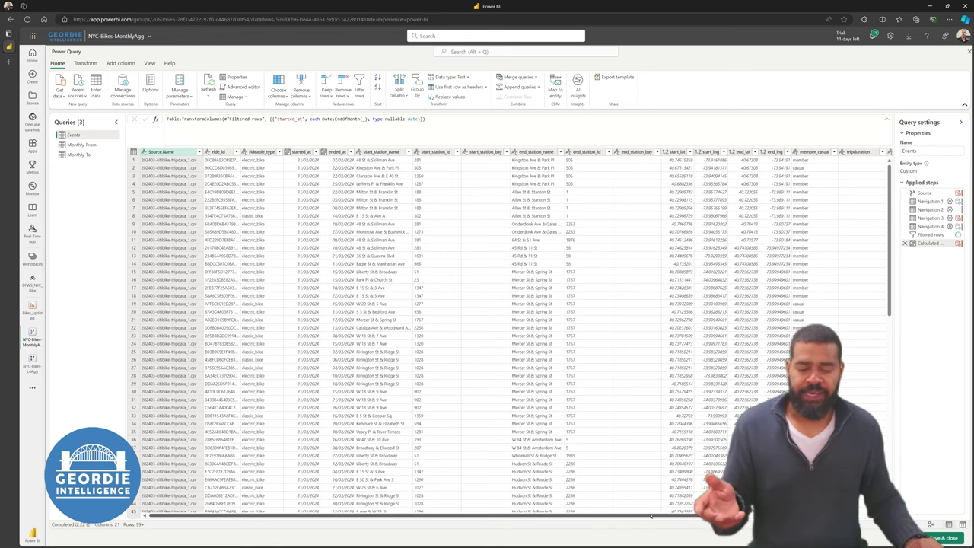
{"action": "scroll", "coordinate": [652, 516], "scroll_direction": "right", "scroll_amount": 3}
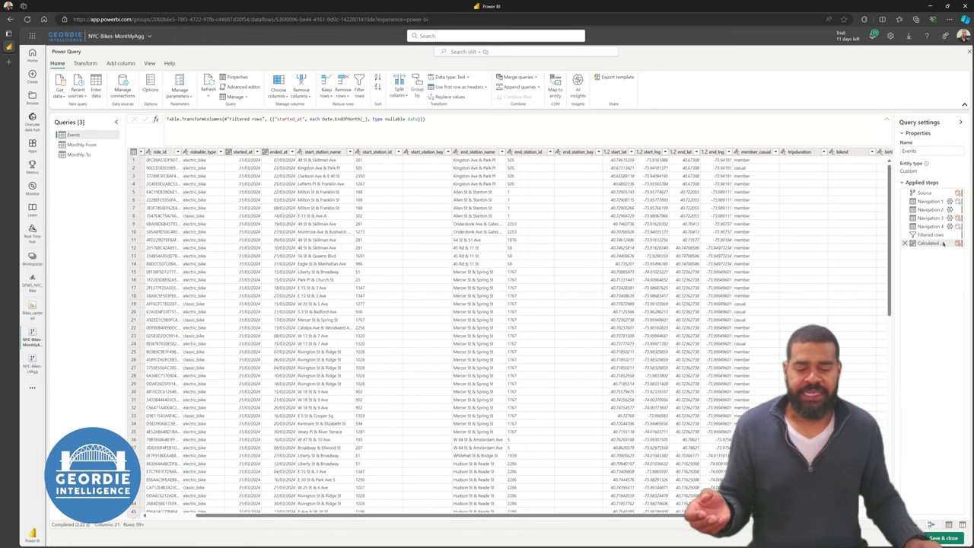
{"action": "left_click", "coordinate": [930, 236]}
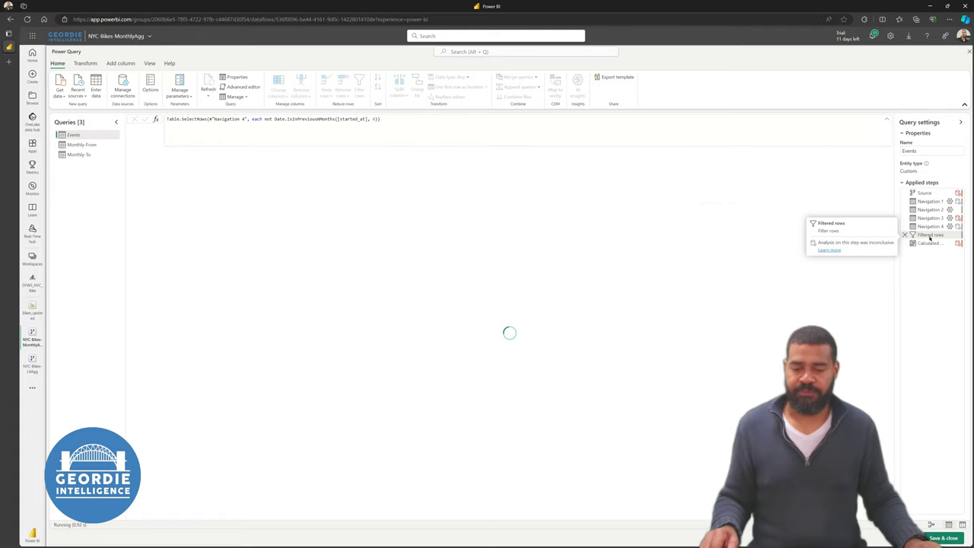
{"action": "left_click", "coordinate": [375, 126]}
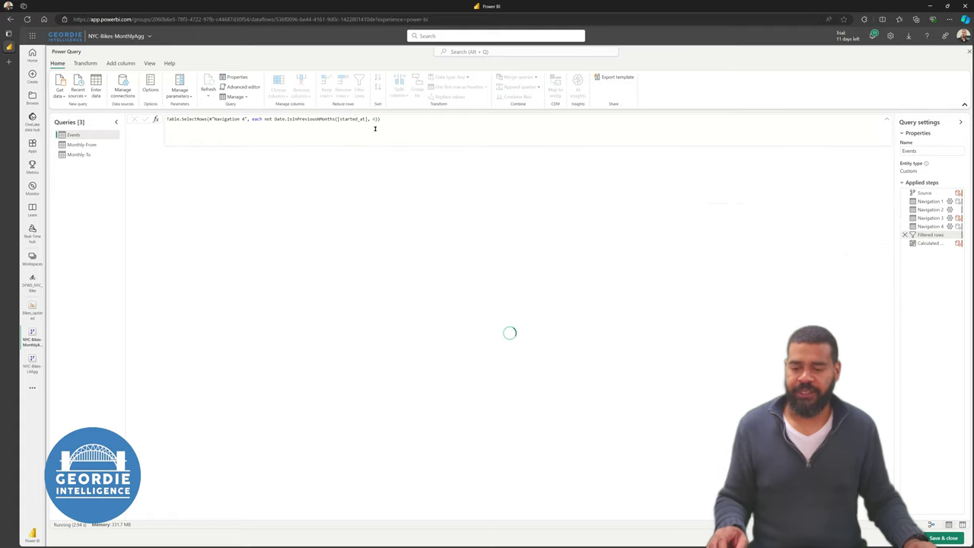
{"action": "key", "text": "ctrl+plus"}
{"action": "key", "text": "ctrl+plus"}
{"action": "key", "text": "ctrl+plus"}
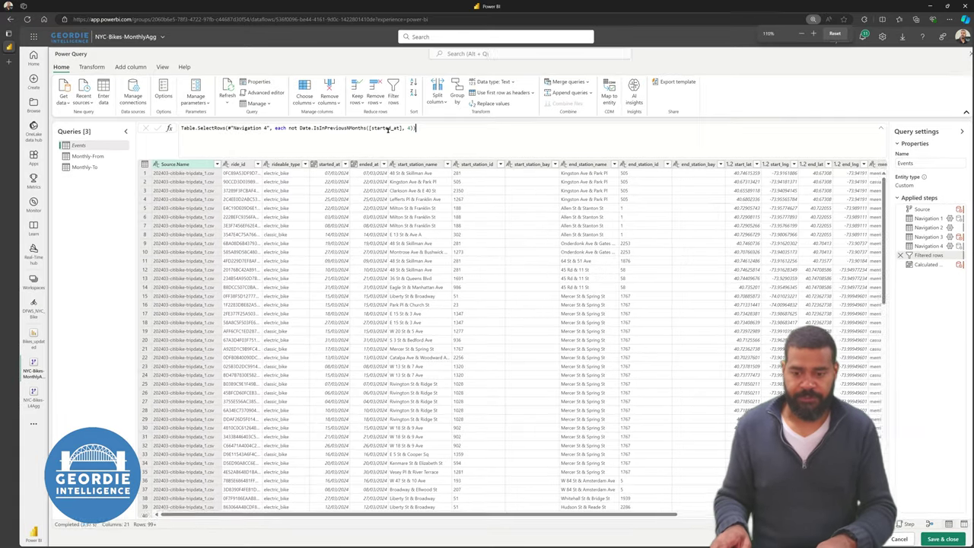
{"action": "key", "text": "ctrl+plus"}
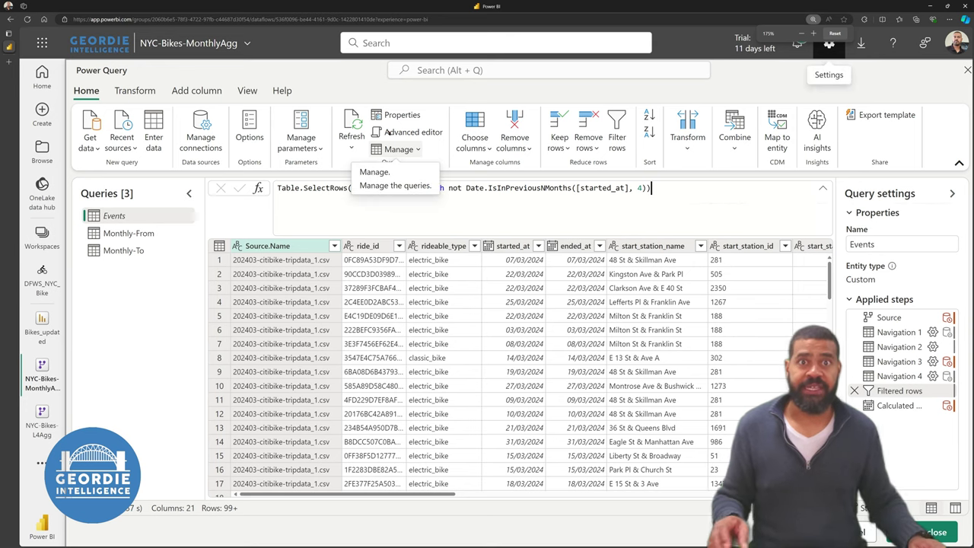
{"action": "key", "text": "ctrl+plus"}
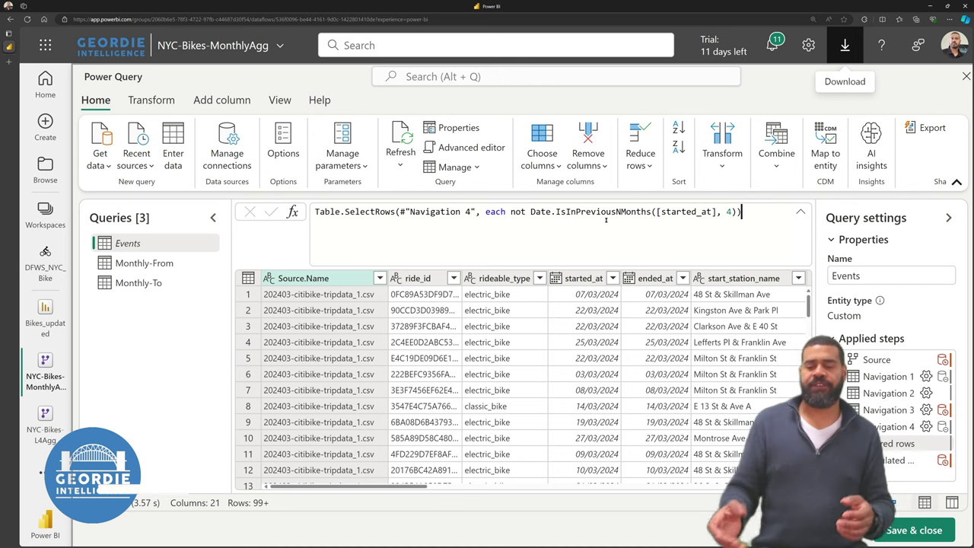
{"action": "key", "text": "ctrl+minus"}
{"action": "key", "text": "ctrl+minus"}
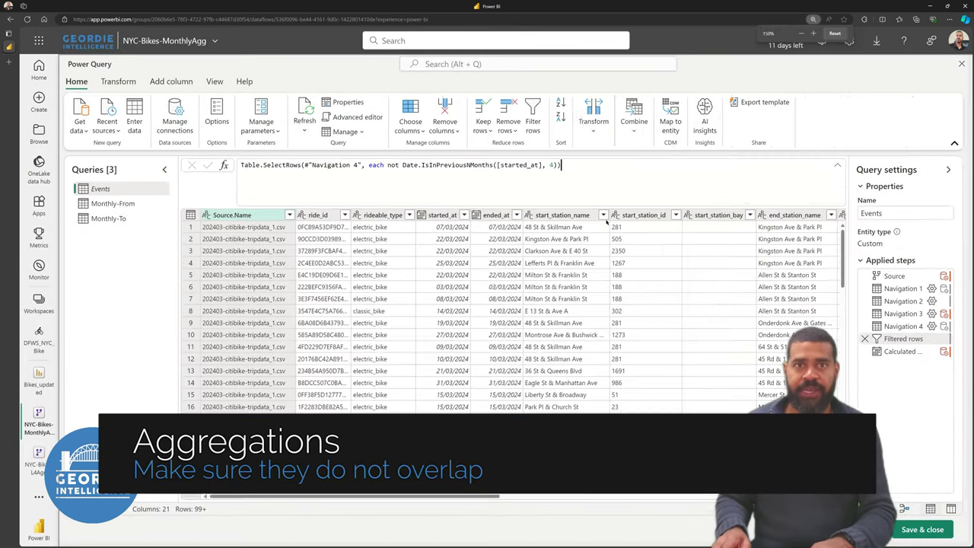
{"action": "key", "text": "ctrl+minus"}
{"action": "key", "text": "ctrl+minus"}
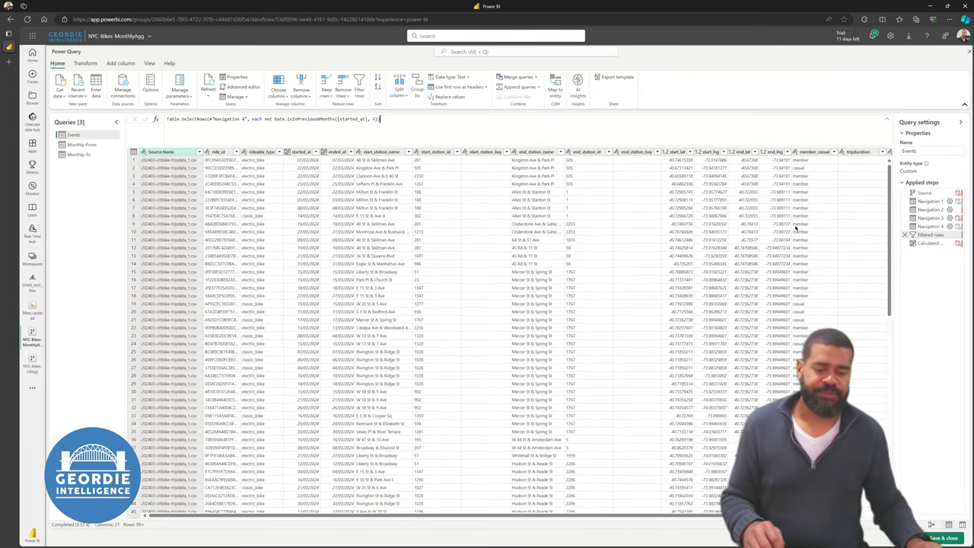
- View the Events Calculated step, then show the Monthly-From query's grouped-rows formula
{"action": "left_click", "coordinate": [928, 242]}
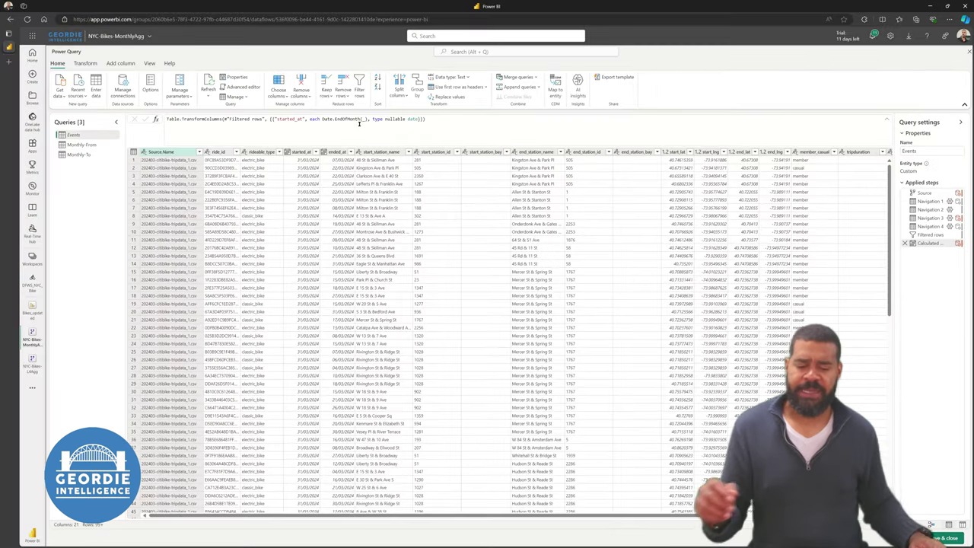
{"action": "left_click", "coordinate": [80, 145]}
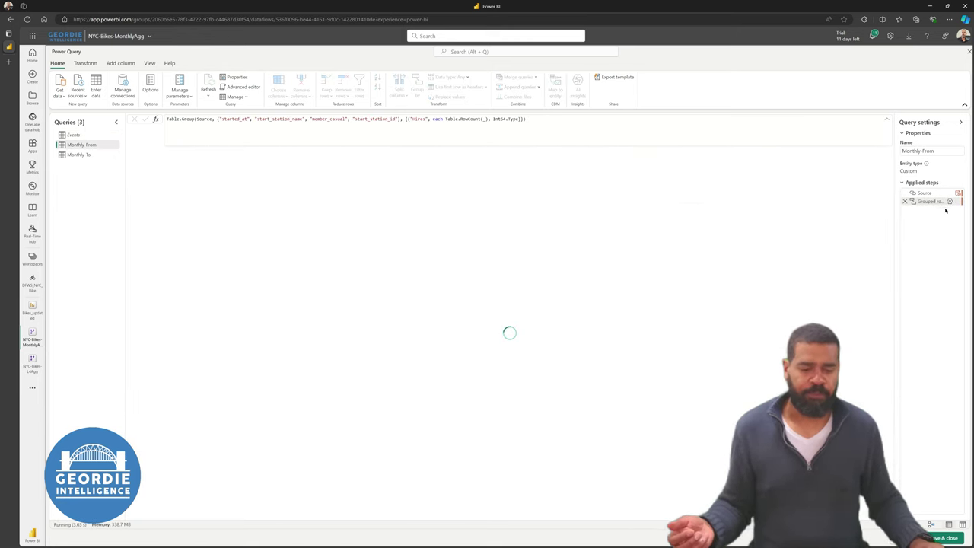
- Check Monthly-From's Group by settings without changes, then close Power Query and return to DFWS_NYC_Bike
{"action": "left_click", "coordinate": [950, 202]}
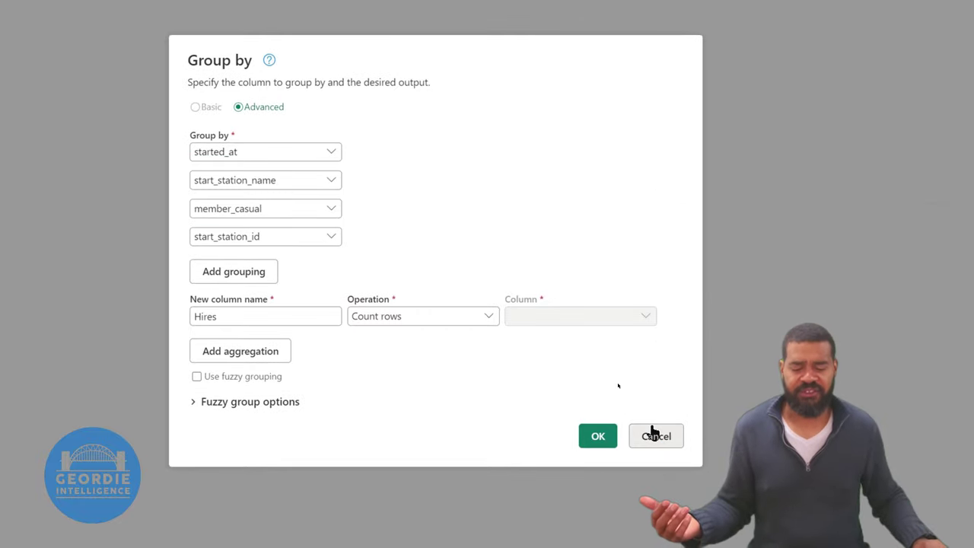
{"action": "left_click", "coordinate": [653, 435]}
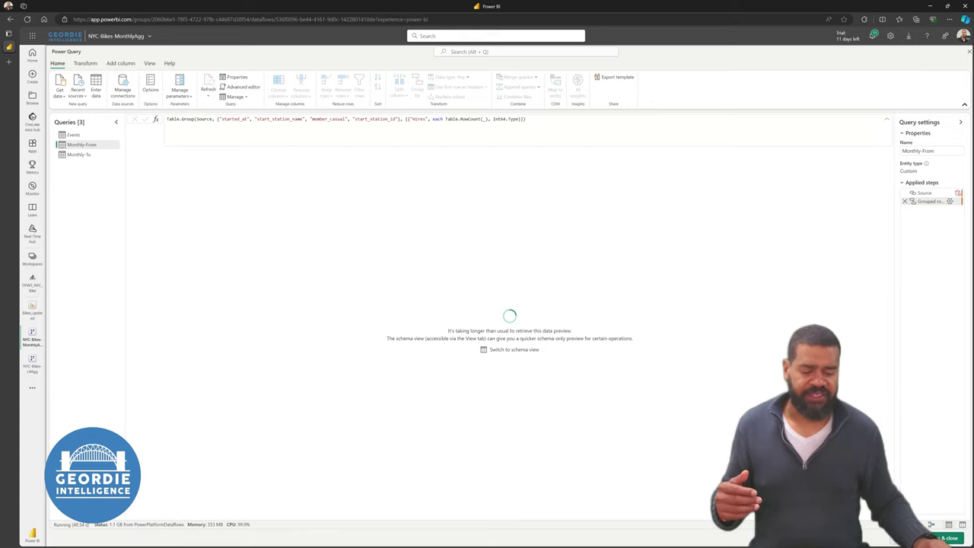
{"action": "left_click", "coordinate": [948, 537]}
{"action": "left_click", "coordinate": [943, 55]}
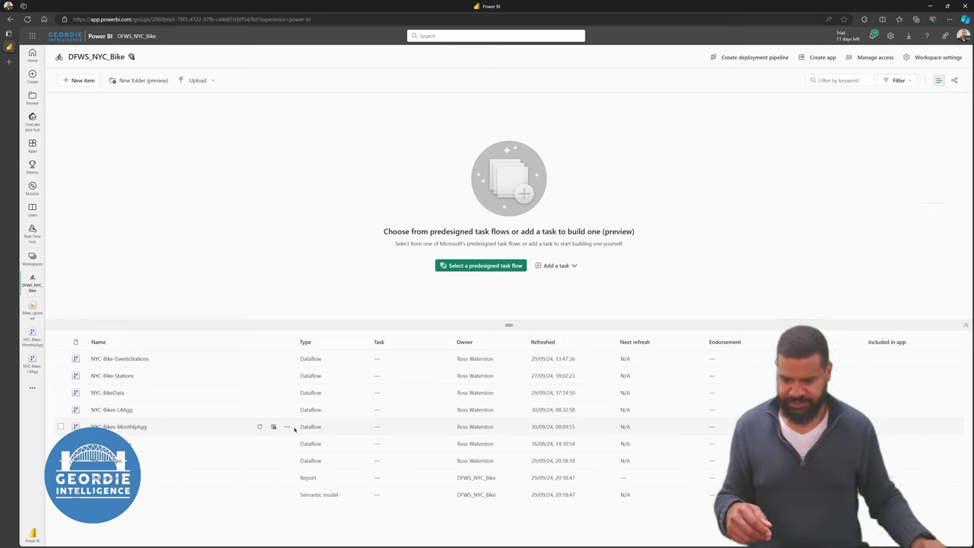
- Check the refresh history of the NYC-Bikes-MonthlyAgg and NYC-Bikes-L4Agg dataflows
{"action": "left_click", "coordinate": [286, 427]}
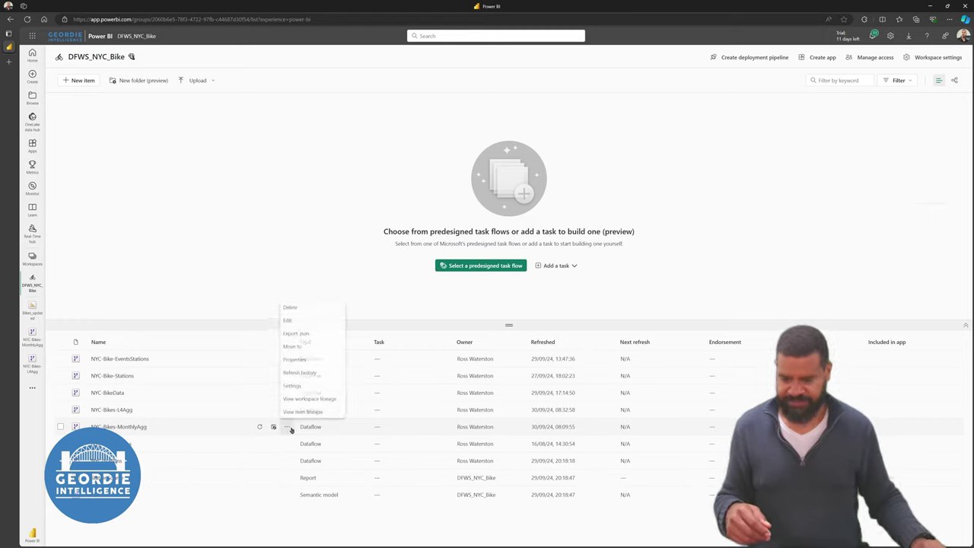
{"action": "left_click", "coordinate": [303, 371]}
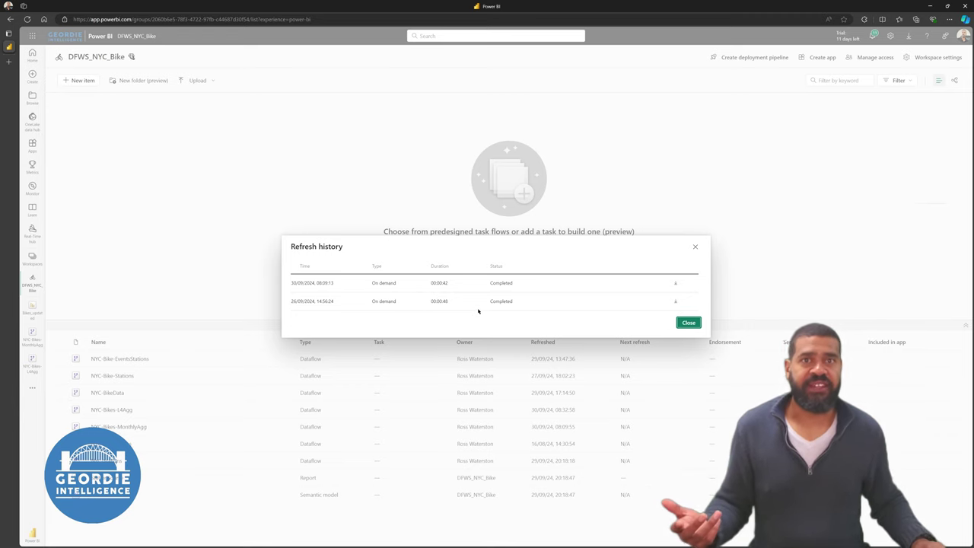
{"action": "left_click", "coordinate": [688, 323]}
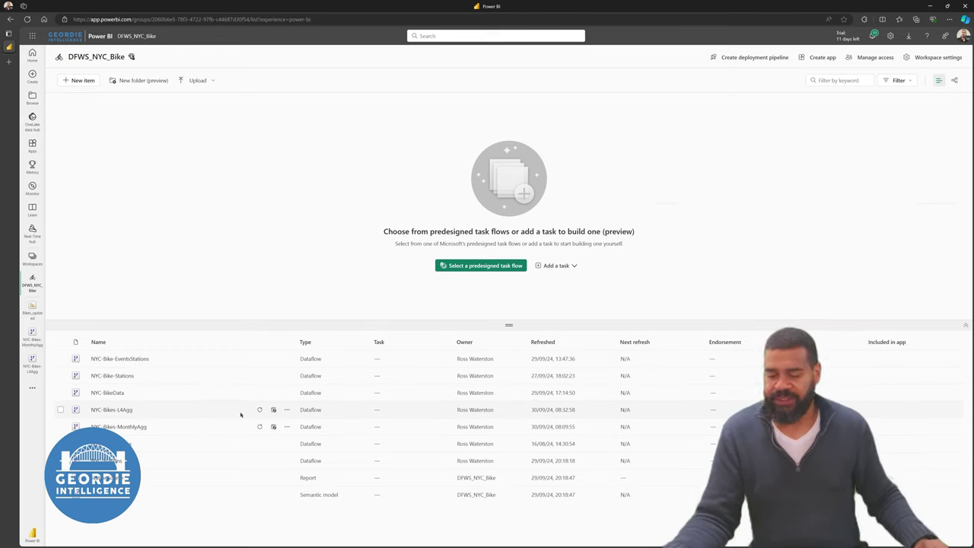
{"action": "left_click", "coordinate": [286, 409]}
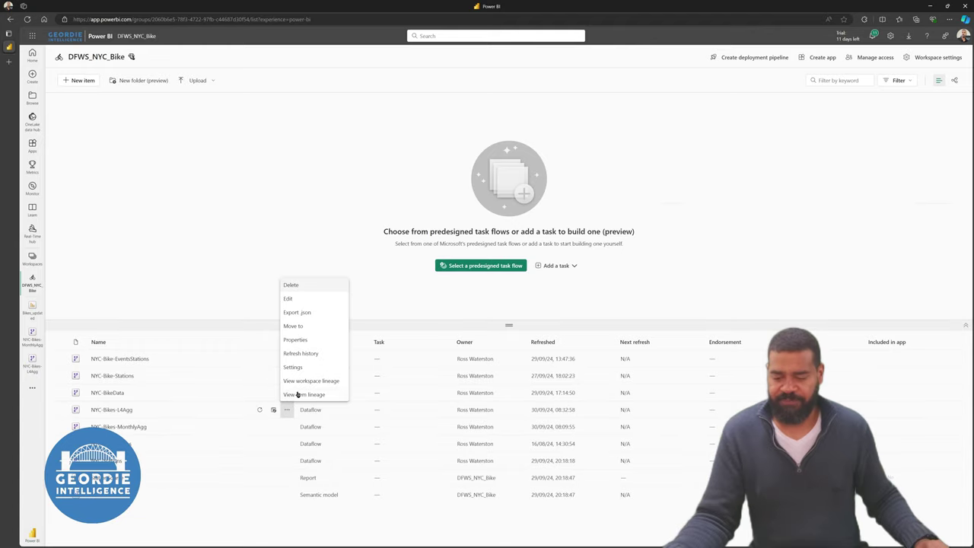
{"action": "left_click", "coordinate": [301, 354]}
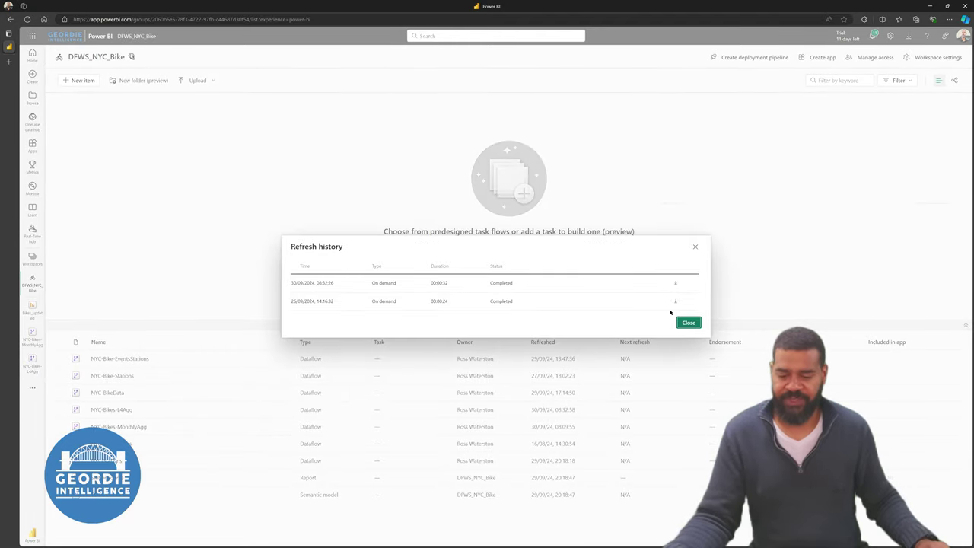
{"action": "left_click", "coordinate": [688, 323]}
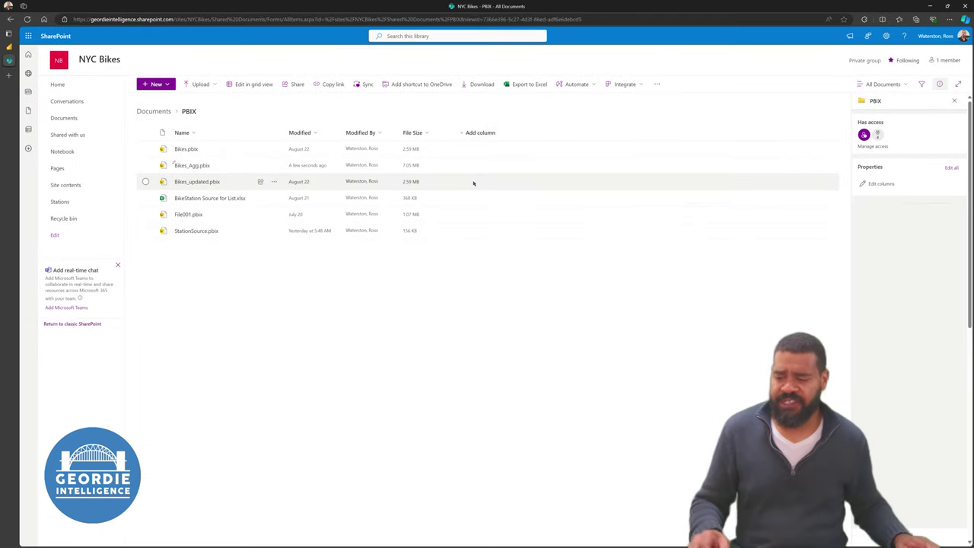
- Switch to the Bikes_Agg model in Power BI Desktop and drag the Events table up beneath Stations and Calendar
{"action": "key", "text": "alt+Tab"}
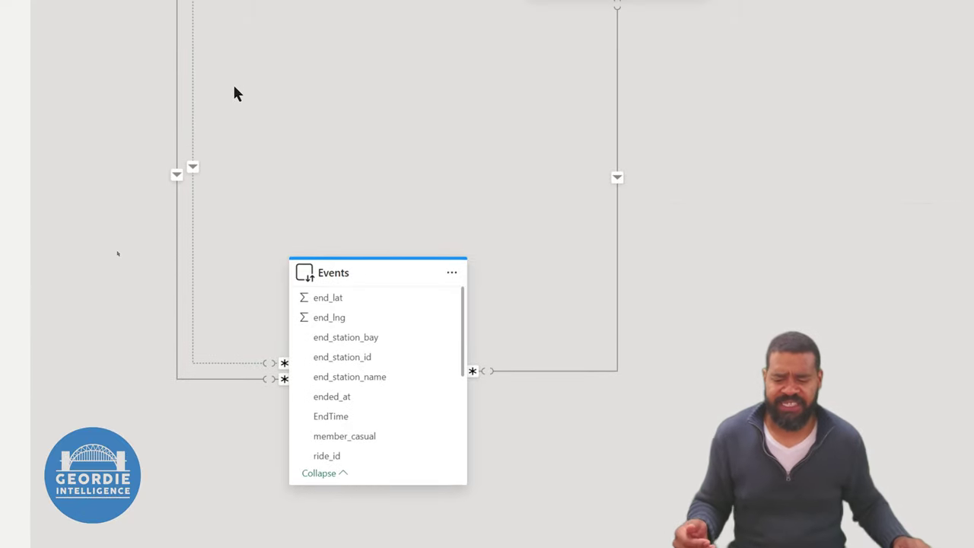
{"action": "left_click_drag", "start_coordinate": [369, 273], "coordinate": [370, 76]}
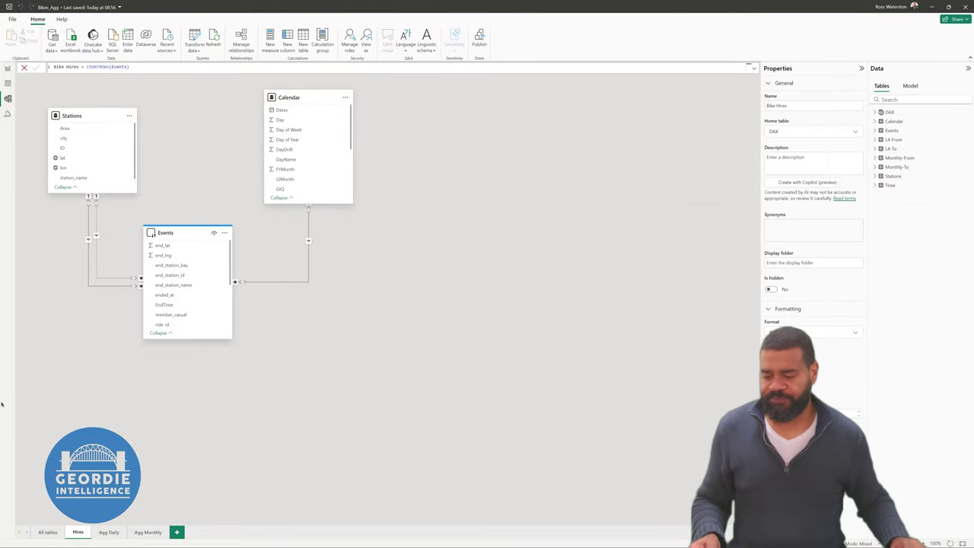
- Compare the Agg Daily and Agg Monthly layouts, then view the zoomed-out All tables diagram
{"action": "left_click", "coordinate": [109, 532]}
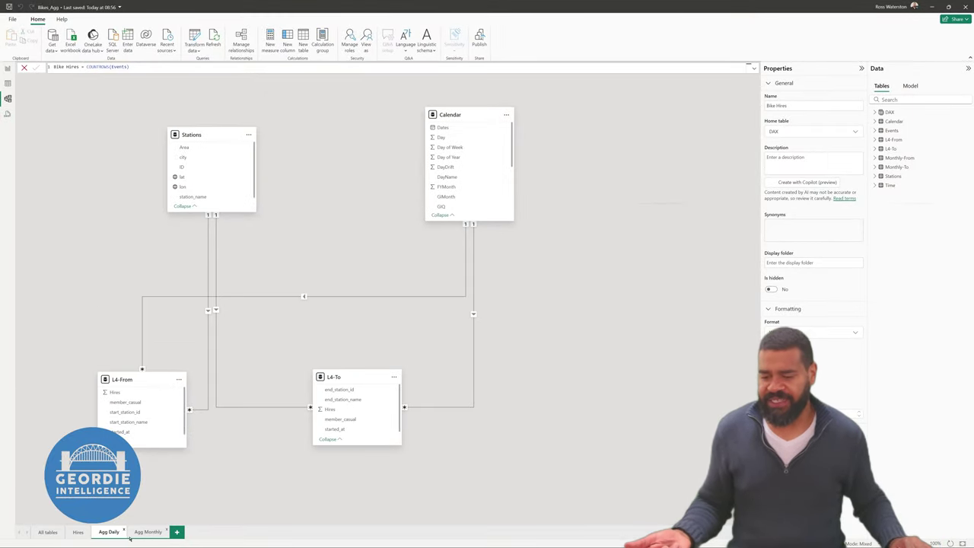
{"action": "left_click", "coordinate": [142, 534]}
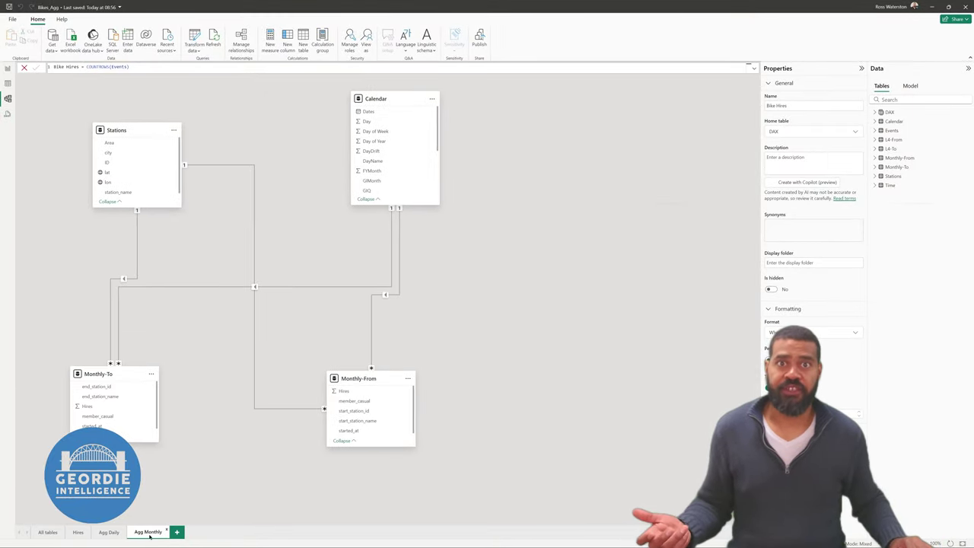
{"action": "left_click", "coordinate": [101, 535]}
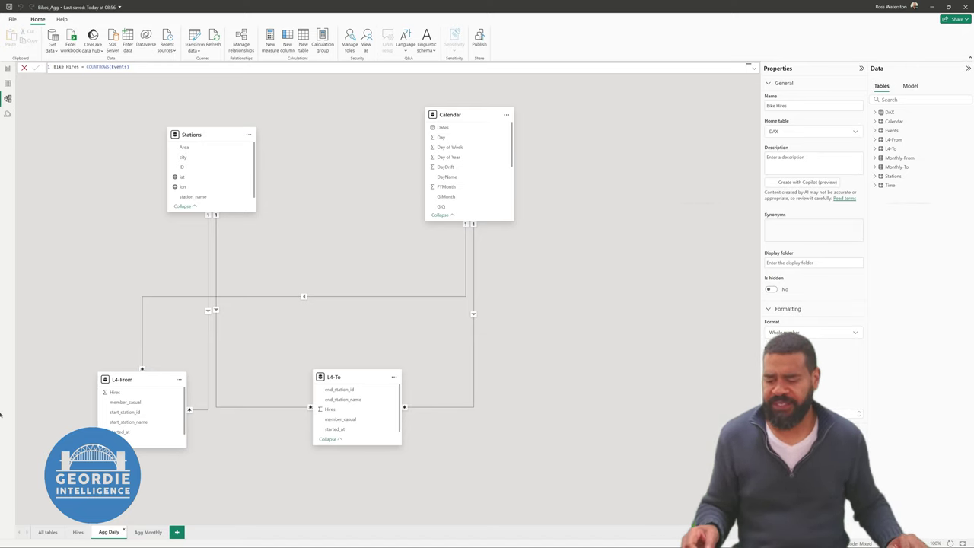
{"action": "left_click", "coordinate": [48, 532]}
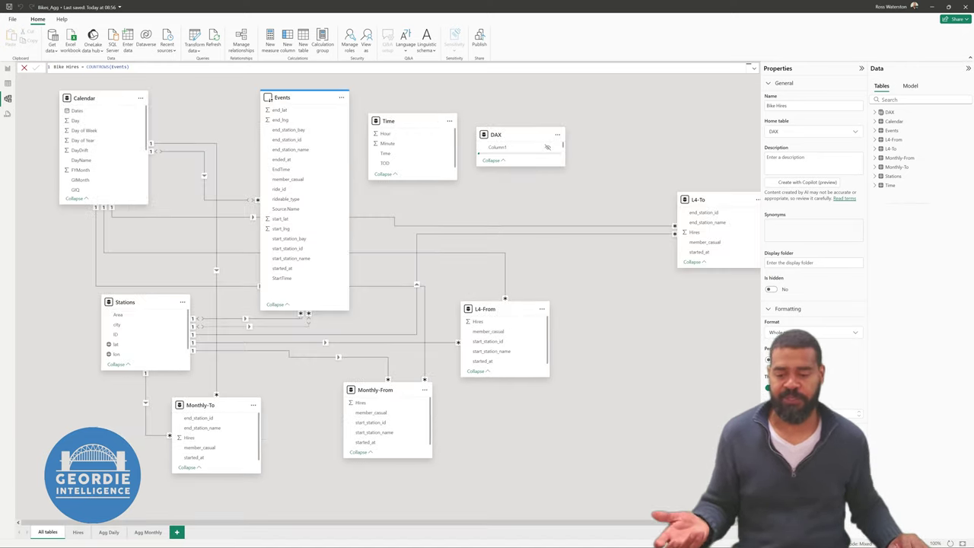
{"action": "scroll", "coordinate": [311, 283], "scroll_direction": "down", "scroll_amount": 3}
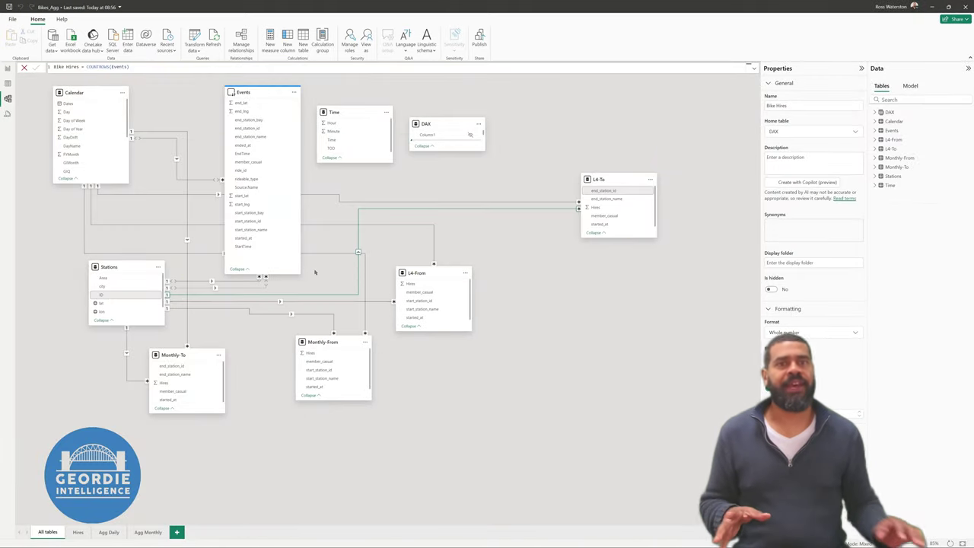
- Bring up the Events table's context menu in the model diagram
{"action": "right_click", "coordinate": [257, 94]}
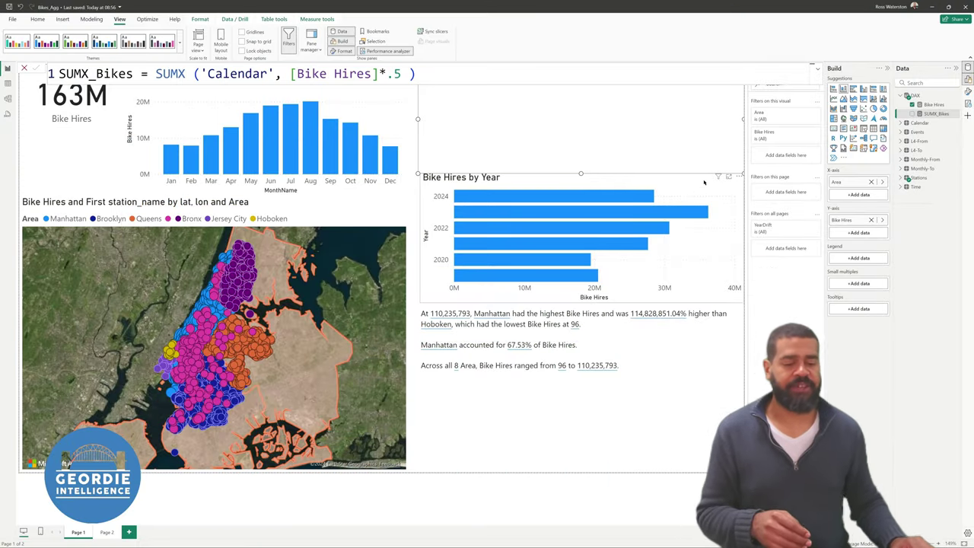
- Put COUNTROWS(Events) below two line breaks in the Bike Hires formula, then select the DAX table
{"action": "left_click", "coordinate": [930, 105]}
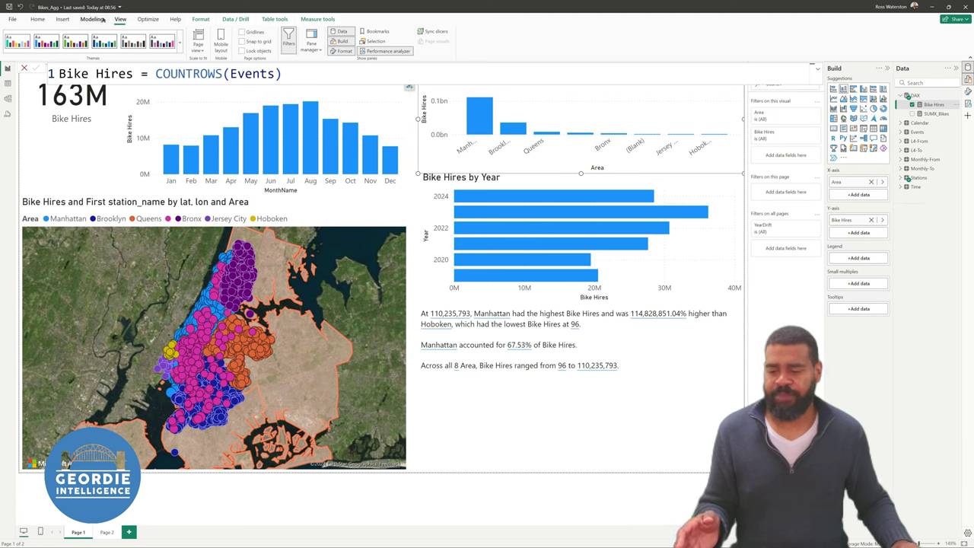
{"action": "double_click", "coordinate": [157, 74]}
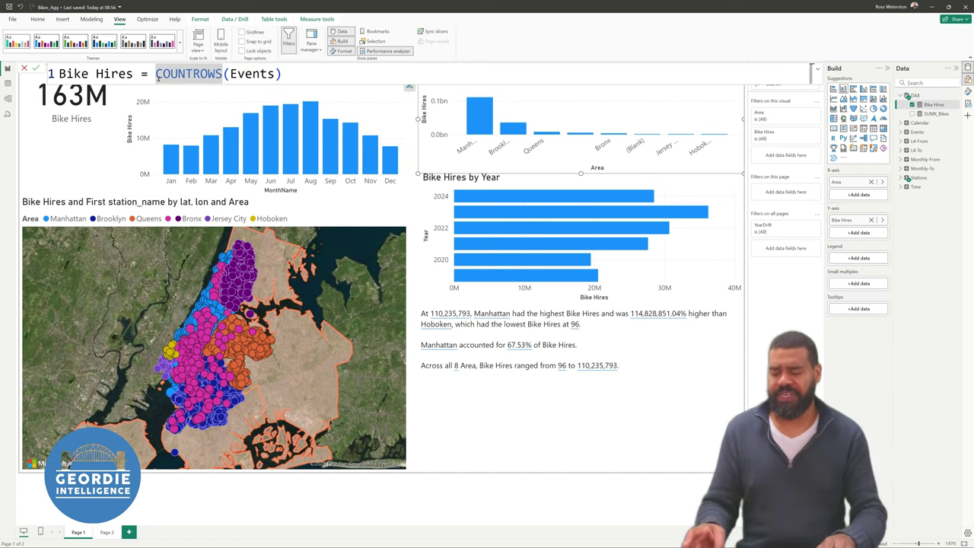
{"action": "key", "text": "shift+Return"}
{"action": "key", "text": "shift+Return"}
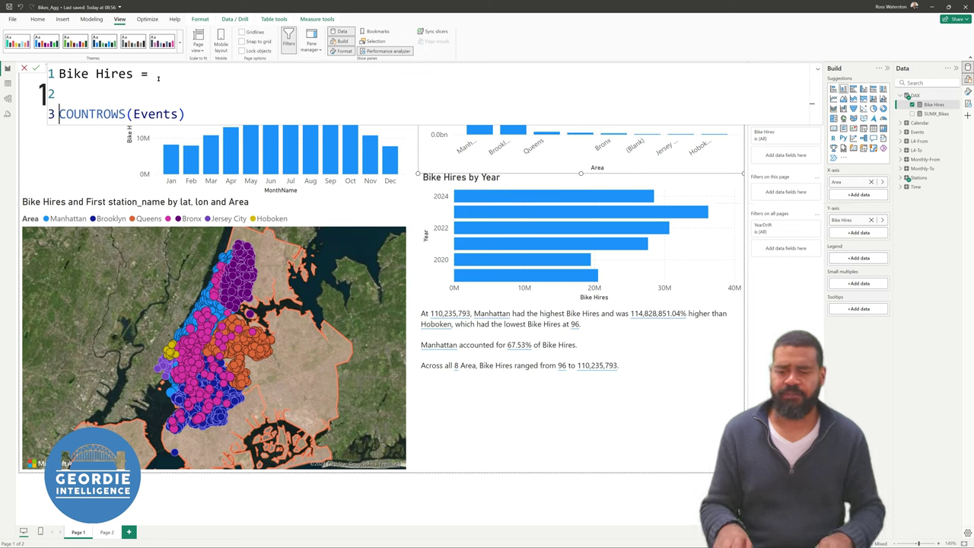
{"action": "key", "text": "shift+Return"}
{"action": "key", "text": "Up"}
{"action": "key", "text": "Up"}
{"action": "type", "text": "S"}
{"action": "left_click", "coordinate": [816, 69]}
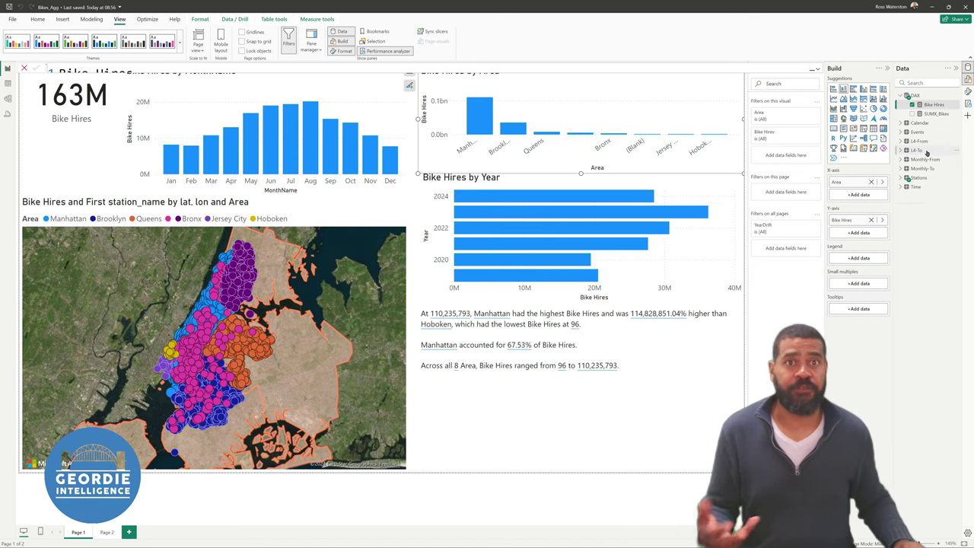
{"action": "left_click", "coordinate": [917, 96]}
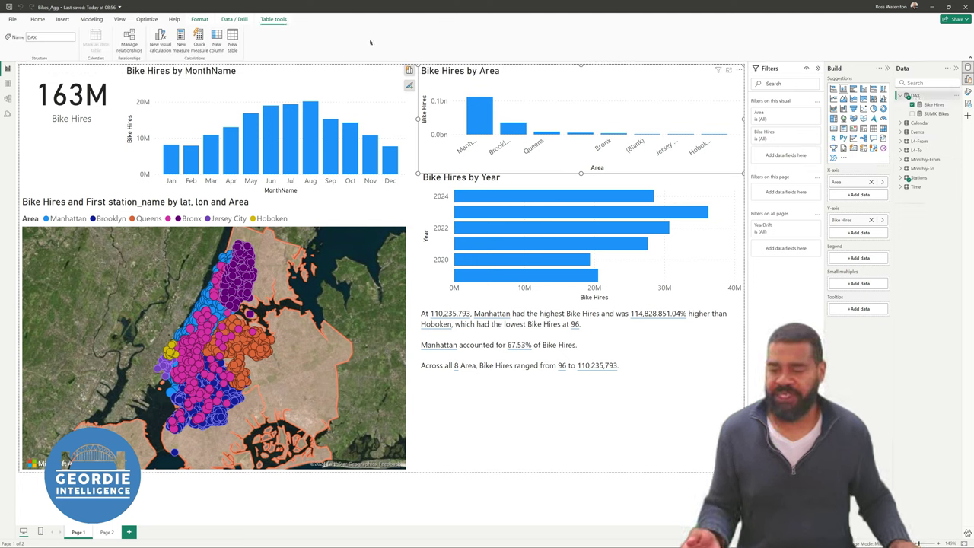
- Create a new measure in the DAX table named MinDaily
{"action": "left_click", "coordinate": [181, 42]}
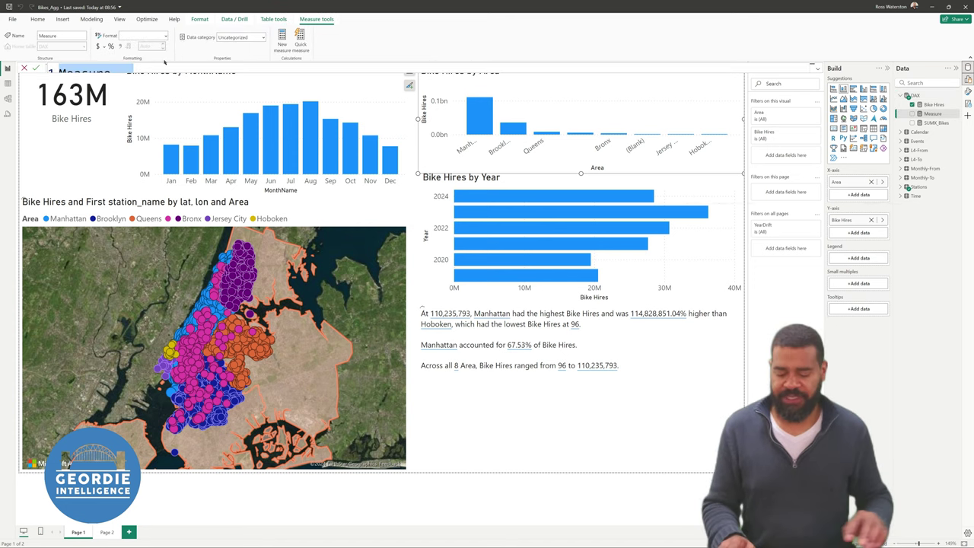
{"action": "type", "text": "Monthly"}
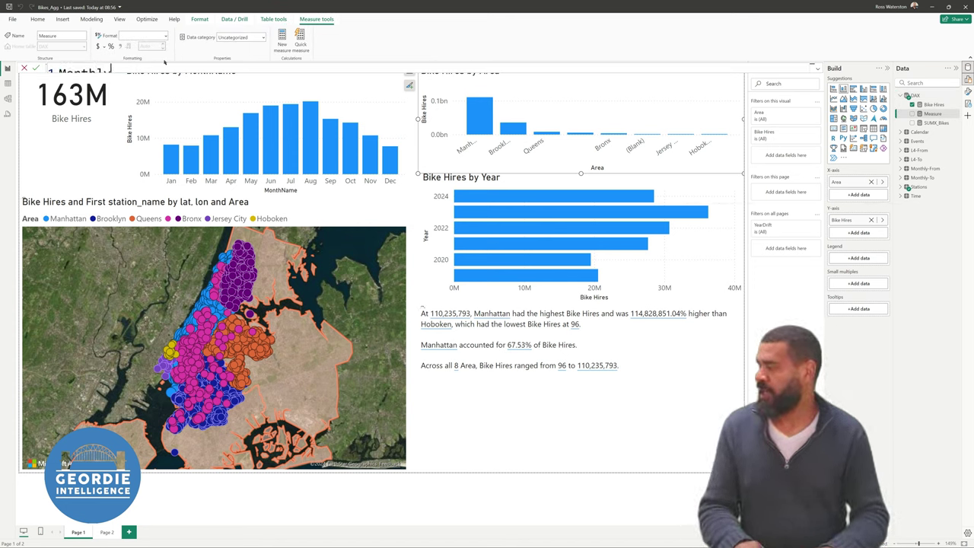
{"action": "key", "text": "BackSpace"}
{"action": "key", "text": "BackSpace"}
{"action": "key", "text": "BackSpace"}
{"action": "key", "text": "BackSpace"}
{"action": "key", "text": "BackSpace"}
{"action": "key", "text": "BackSpace"}
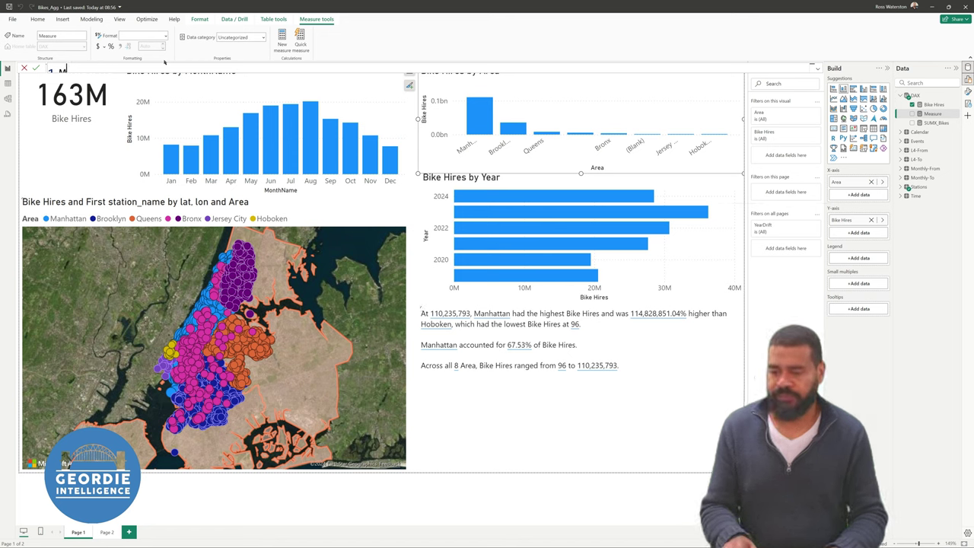
{"action": "type", "text": "in"}
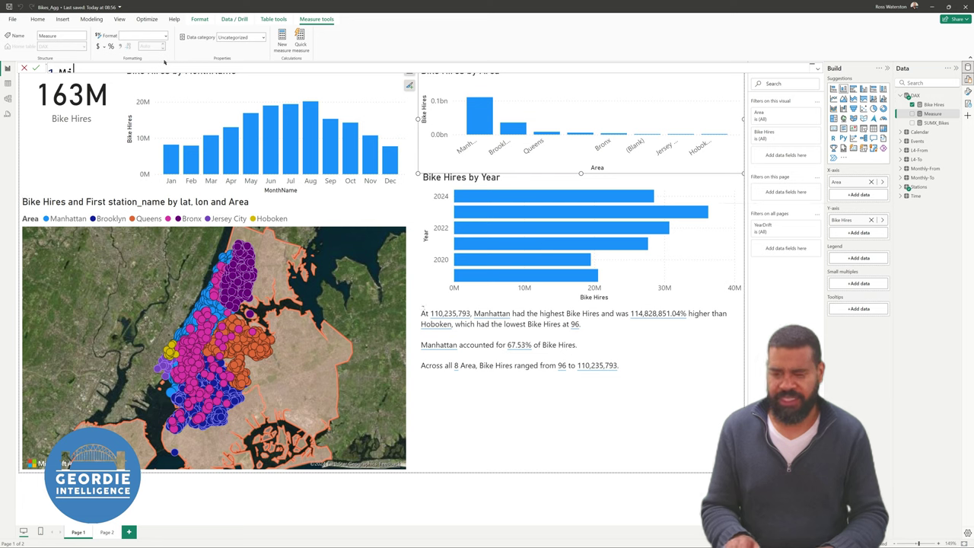
{"action": "type", "text": "Daily"}
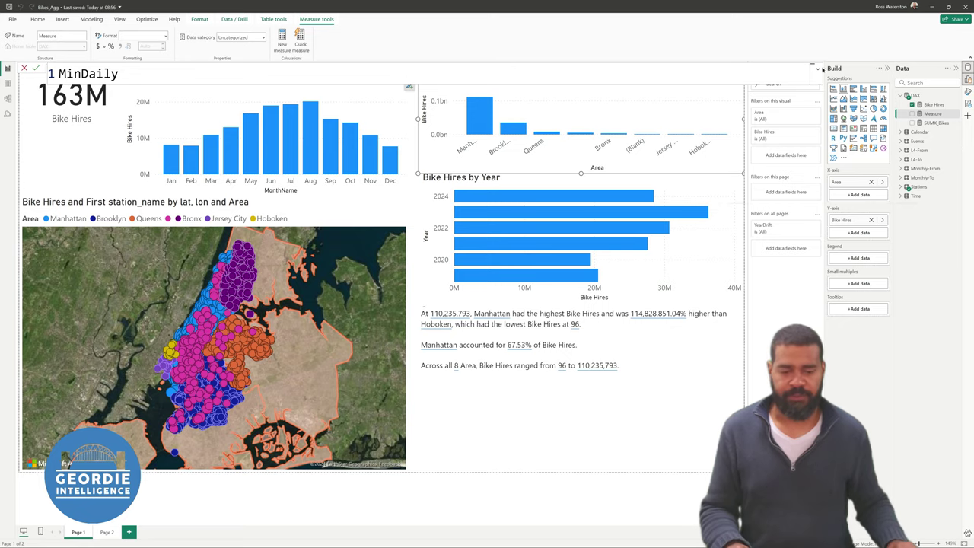
- Define MinDaily as MIN('L4-From'[started_at]) and commit it
{"action": "left_click", "coordinate": [819, 69]}
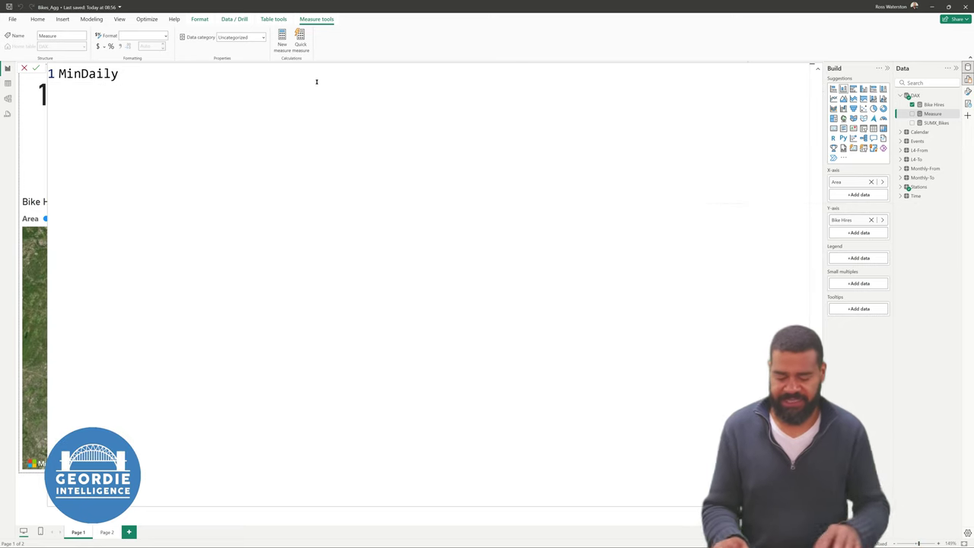
{"action": "type", "text": "= "}
{"action": "type", "text": "MIN"}
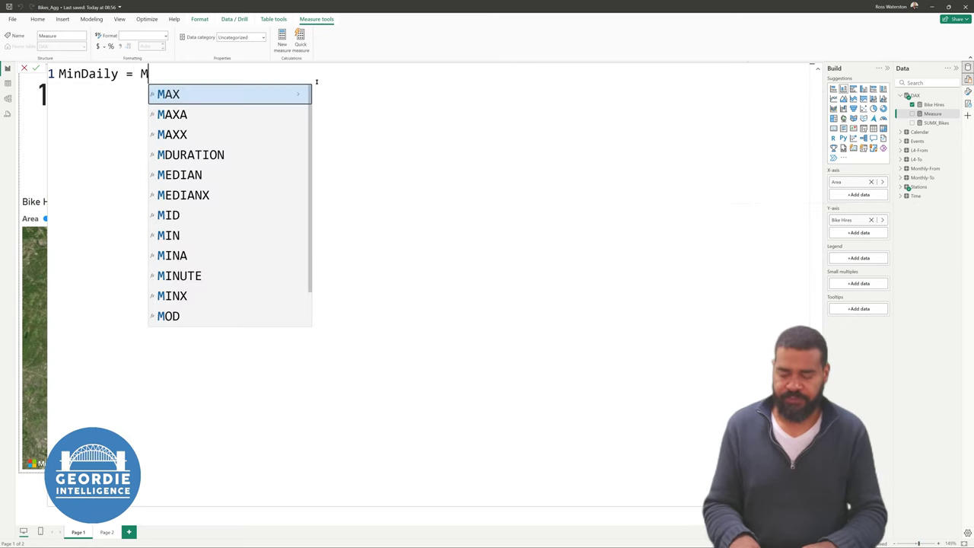
{"action": "type", "text": "(V"}
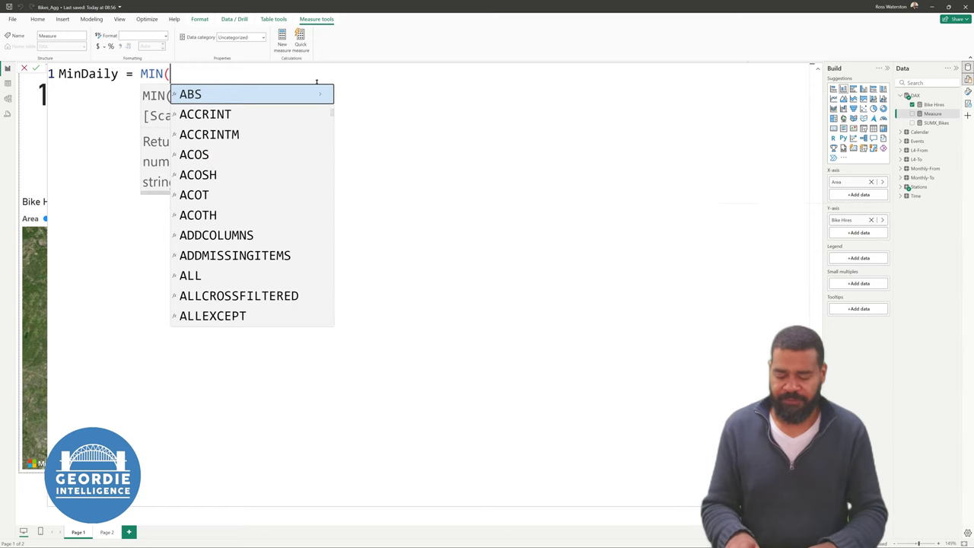
{"action": "key", "text": "BackSpace"}
{"action": "type", "text": "L"}
{"action": "key", "text": "Down"}
{"action": "key", "text": "Down"}
{"action": "key", "text": "Down"}
{"action": "key", "text": "Down"}
{"action": "key", "text": "Down"}
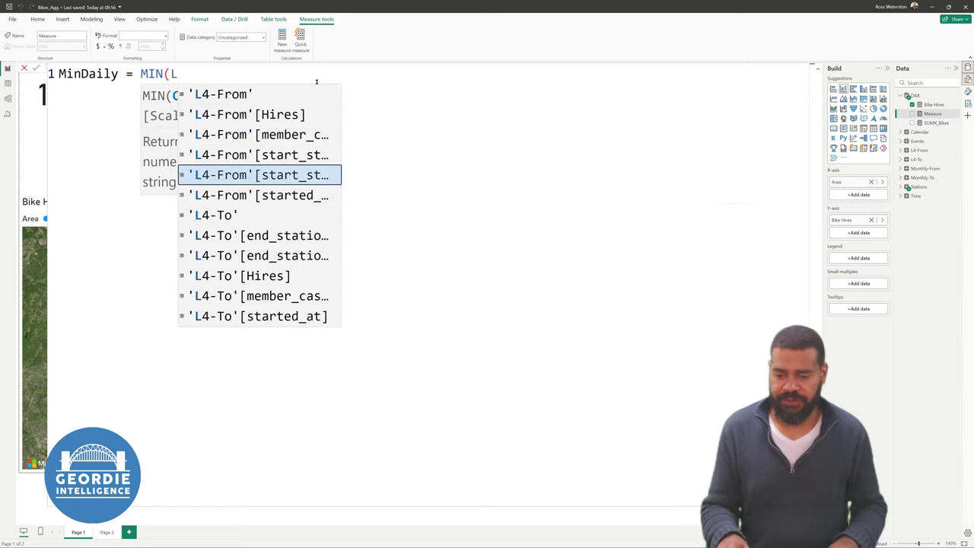
{"action": "key", "text": "Tab"}
{"action": "type", "text": ")"}
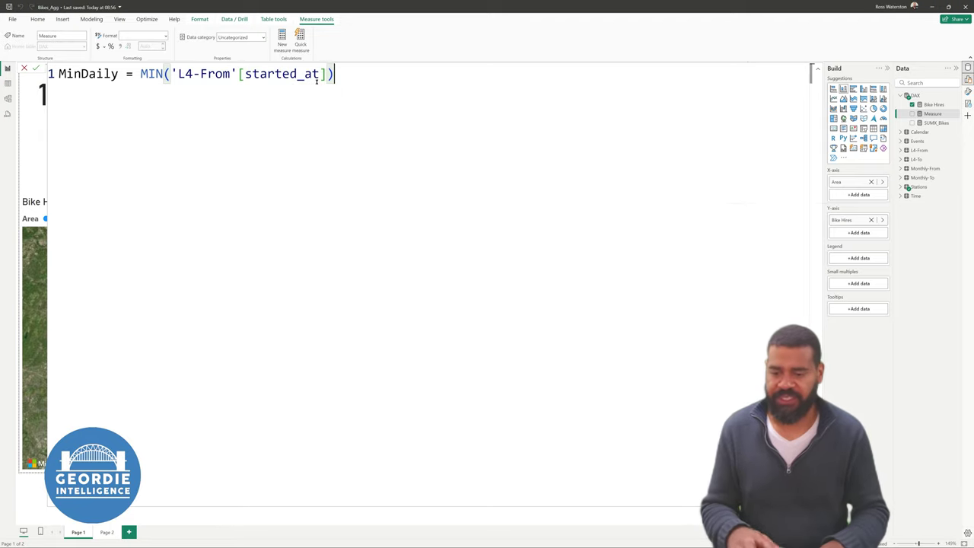
{"action": "key", "text": "Return"}
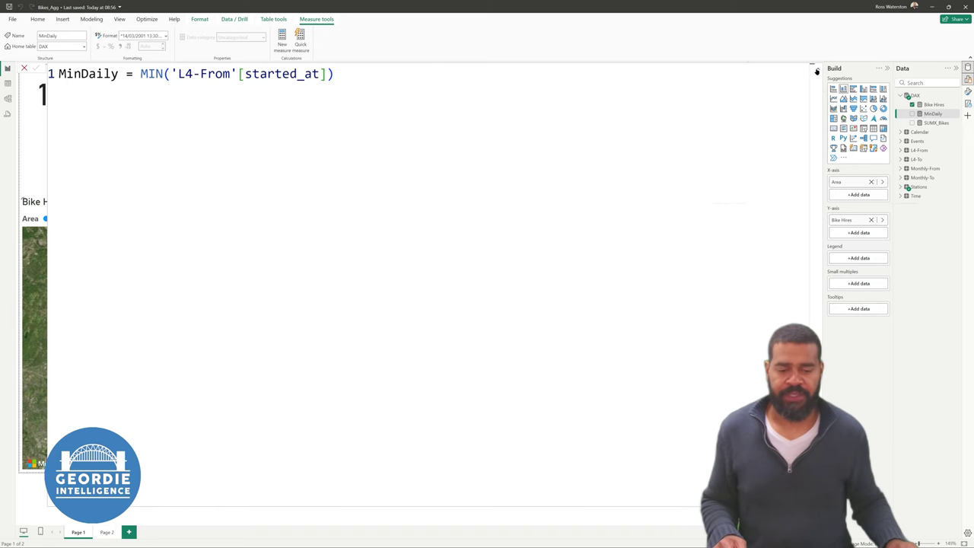
{"action": "left_click", "coordinate": [817, 70]}
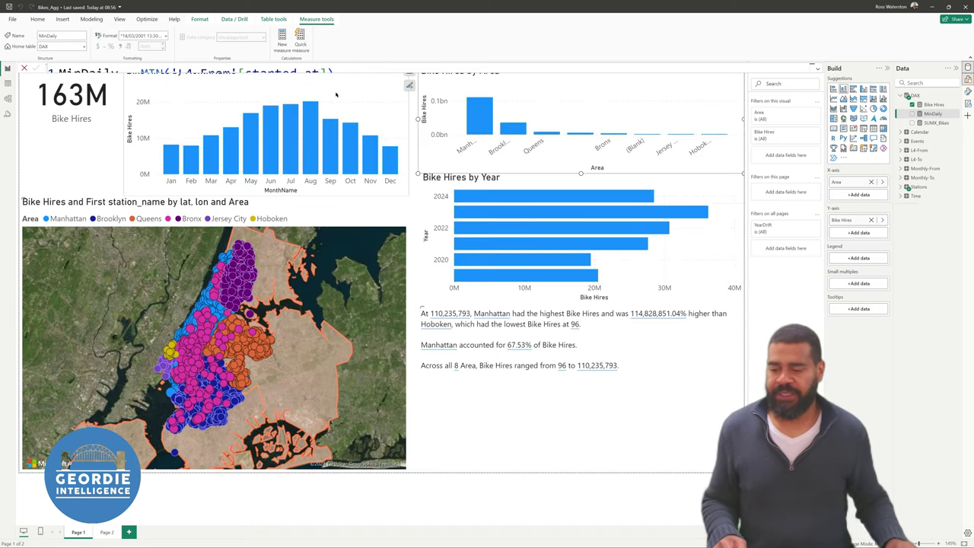
- Add Page 3, view MinDaily on a card (01/05/2024 00:00:00), then delete the card
{"action": "left_click", "coordinate": [116, 532]}
{"action": "left_click", "coordinate": [128, 531]}
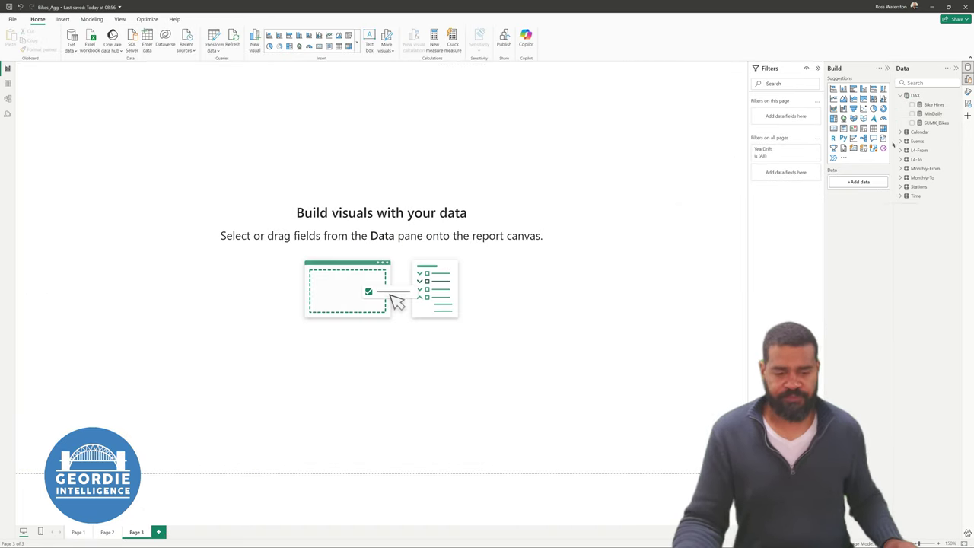
{"action": "left_click_drag", "start_coordinate": [934, 113], "coordinate": [426, 204]}
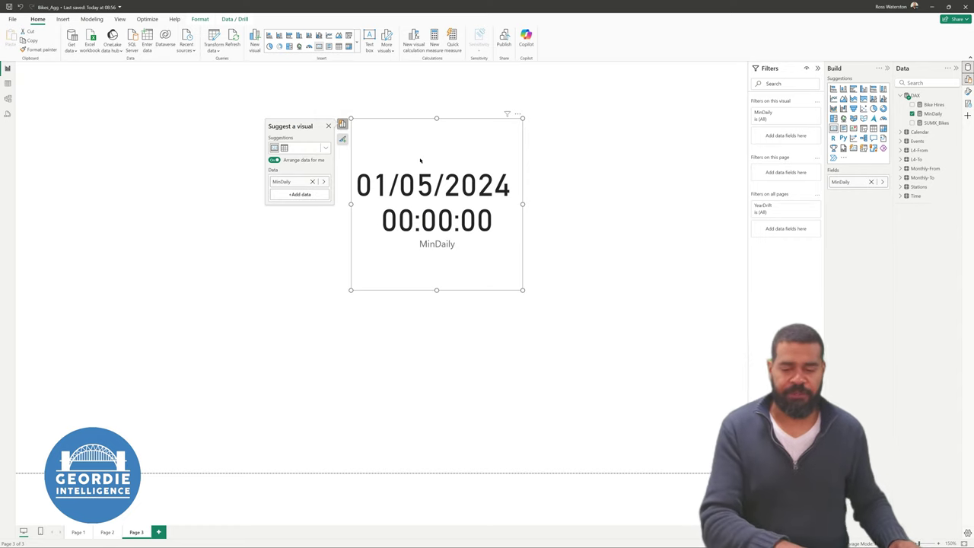
{"action": "key", "text": "Delete"}
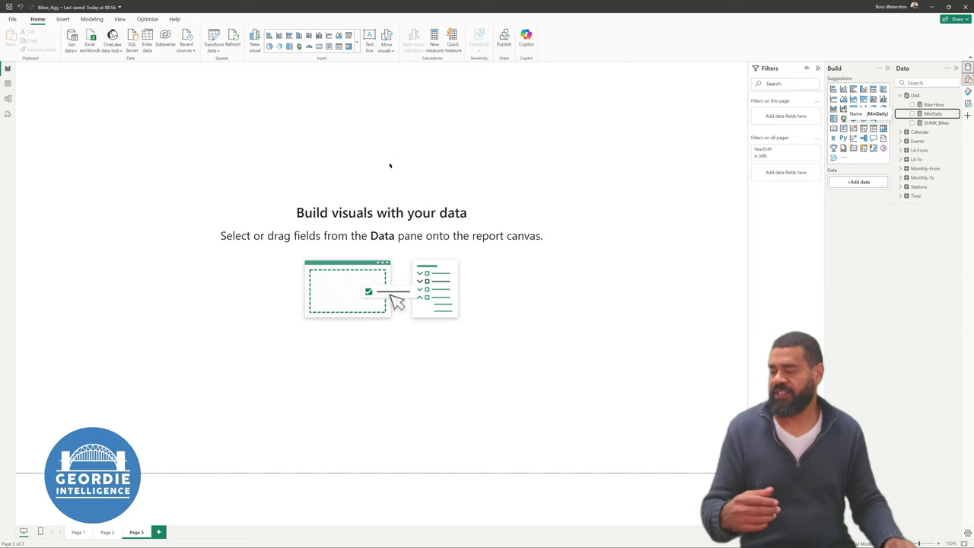
- In the expanded Bike Hires formula, declare a _mindate variable on line 2
{"action": "left_click", "coordinate": [930, 104]}
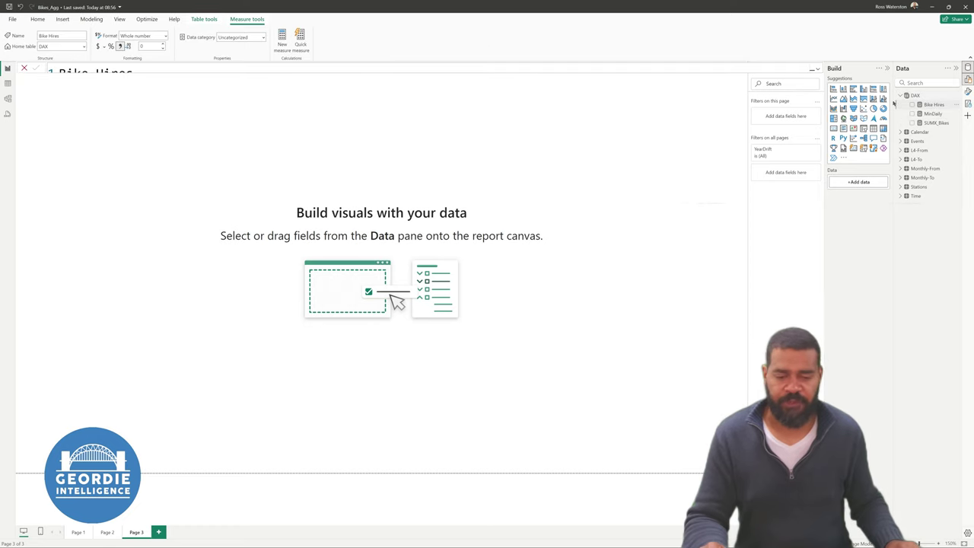
{"action": "left_click", "coordinate": [817, 69]}
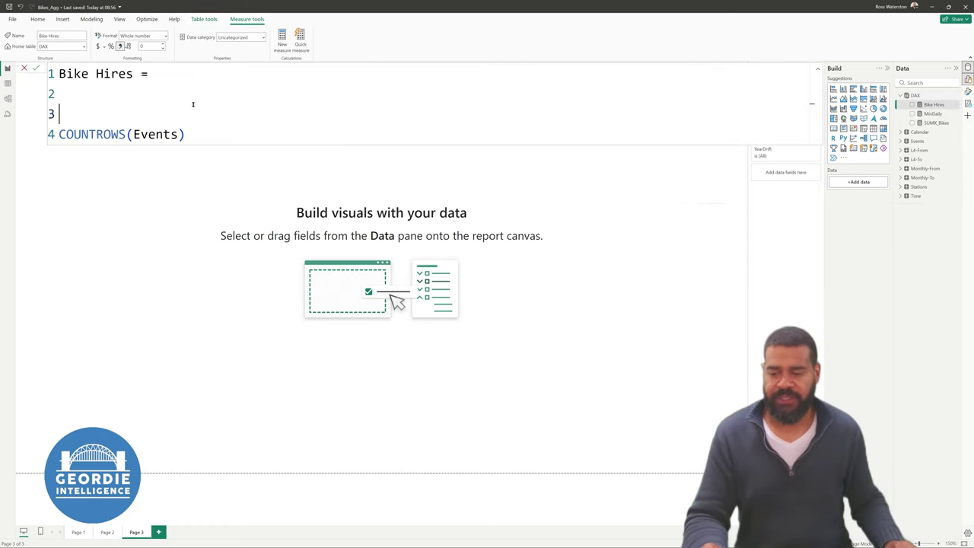
{"action": "left_click", "coordinate": [107, 96]}
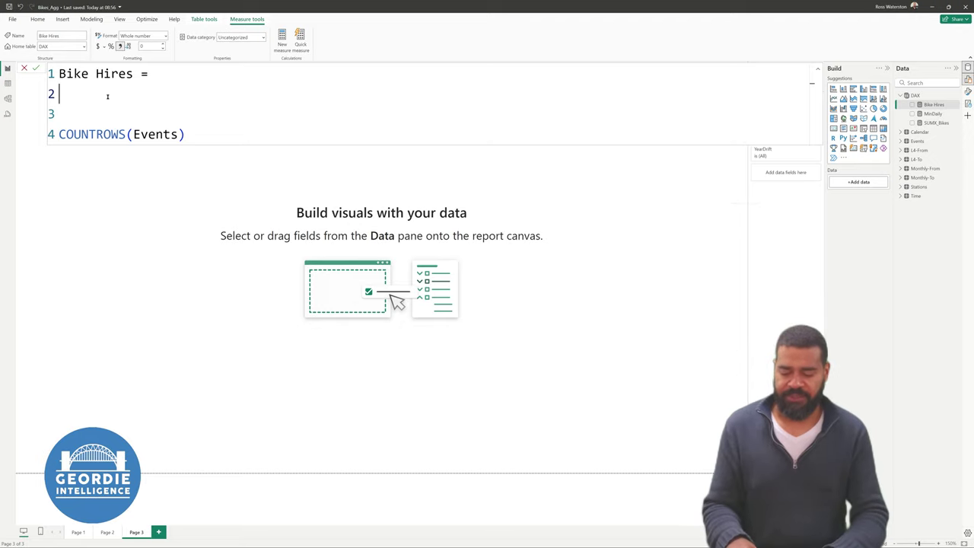
{"action": "type", "text": "VSATE"}
{"action": "key", "text": "BackSpace"}
{"action": "key", "text": "BackSpace"}
{"action": "key", "text": "BackSpace"}
{"action": "key", "text": "BackSpace"}
{"action": "type", "text": "AR ="}
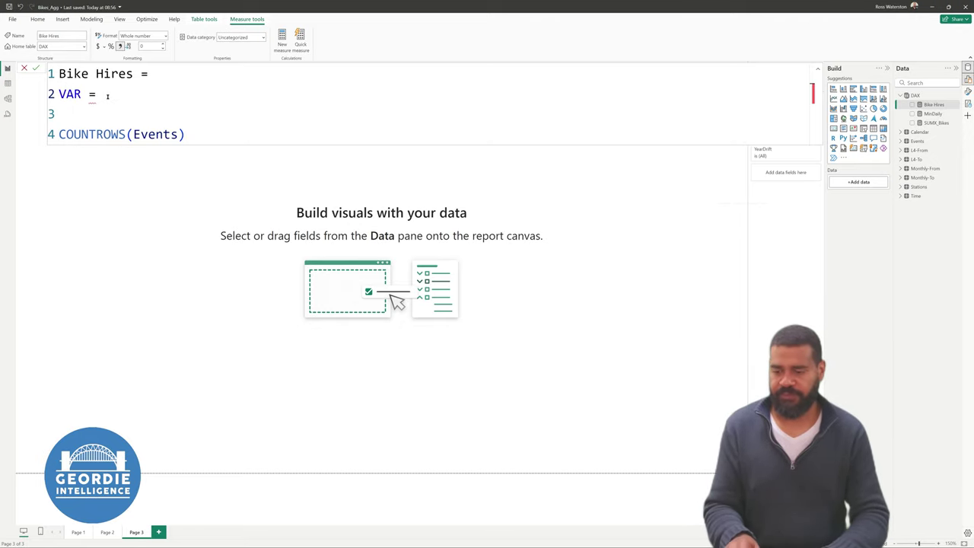
{"action": "key", "text": "BackSpace"}
{"action": "key", "text": "BackSpace"}
{"action": "key", "text": "Caps_Lock"}
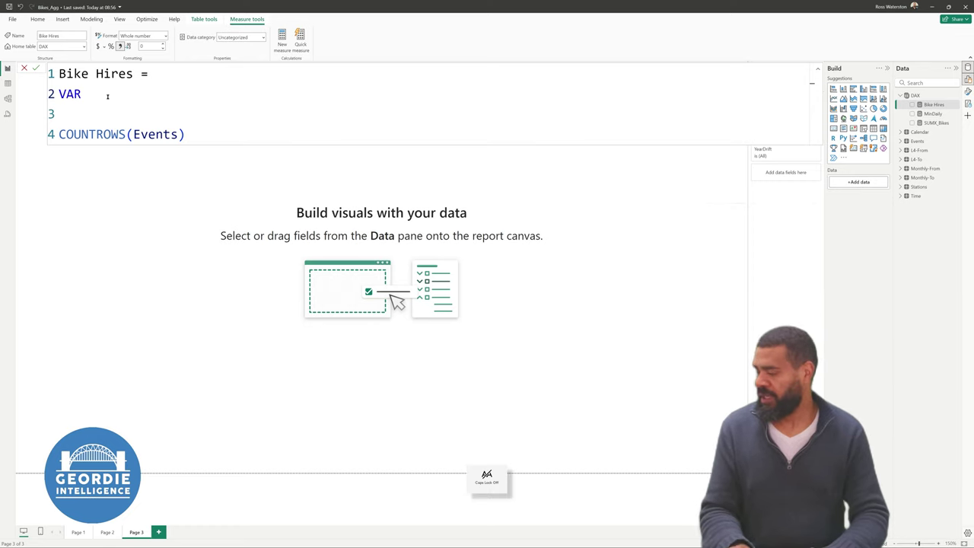
{"action": "type", "text": "MinDate"}
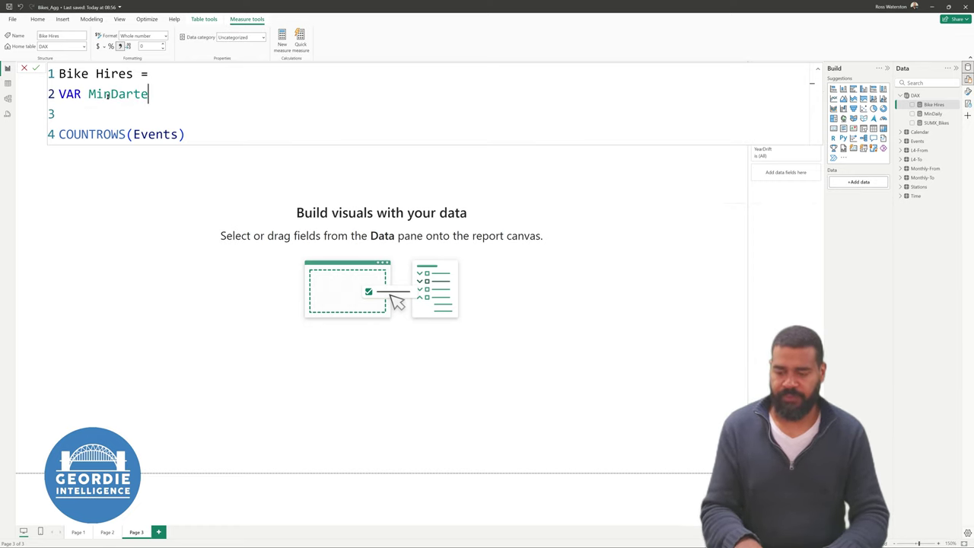
{"action": "key", "text": "BackSpace"}
{"action": "key", "text": "BackSpace"}
{"action": "key", "text": "BackSpace"}
{"action": "key", "text": "BackSpace"}
{"action": "key", "text": "BackSpace"}
{"action": "key", "text": "BackSpace"}
{"action": "key", "text": "BackSpace"}
{"action": "type", "text": "_mindate ="}
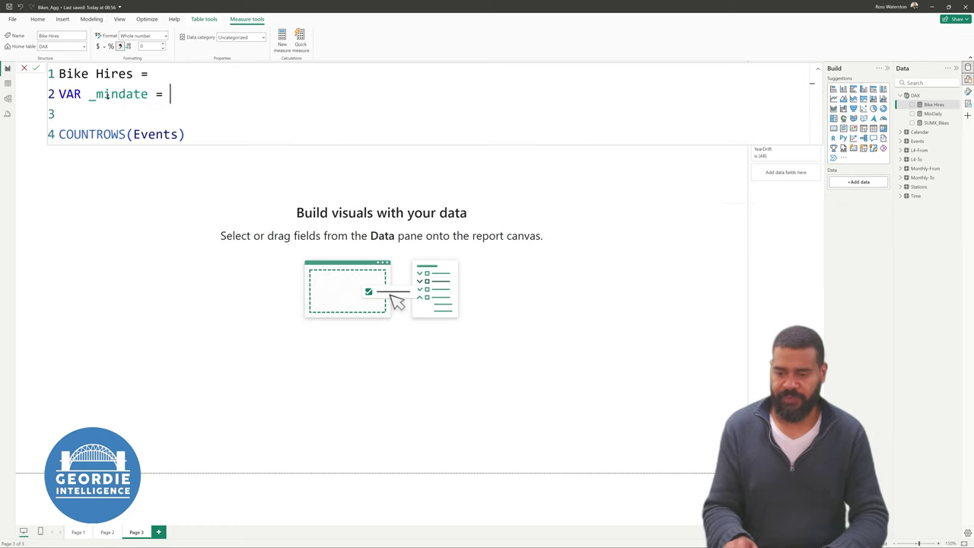
- Assign _mindate = MIN('Calendar'[Dates]) and start a new line below it
{"action": "key", "text": "BackSpace"}
{"action": "key", "text": "BackSpace"}
{"action": "type", "text": "= "}
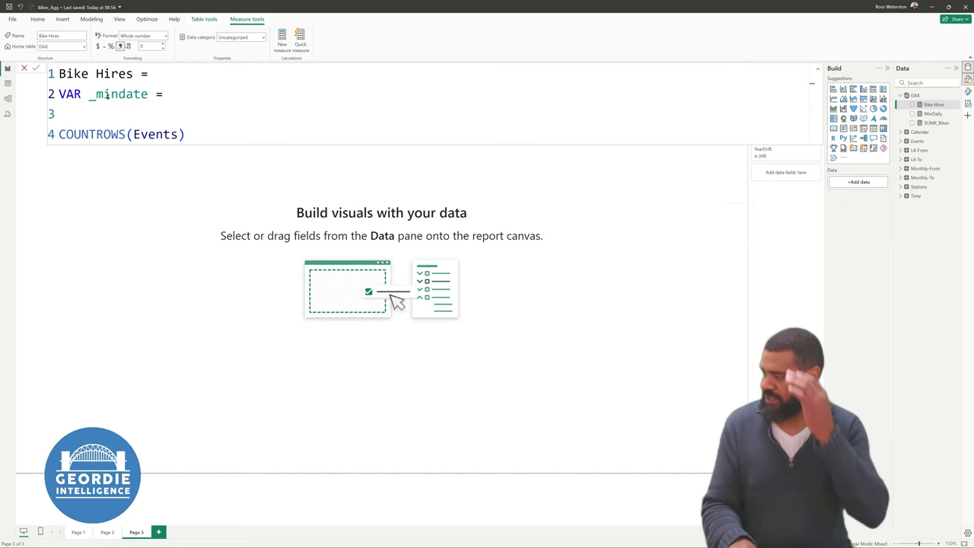
{"action": "type", "text": "["}
{"action": "key", "text": "Tab"}
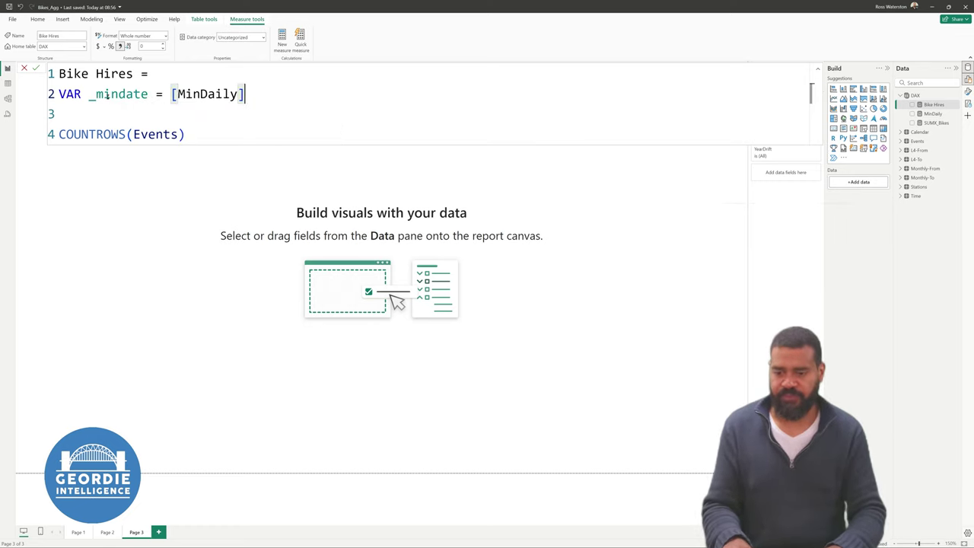
{"action": "key", "text": "Return"}
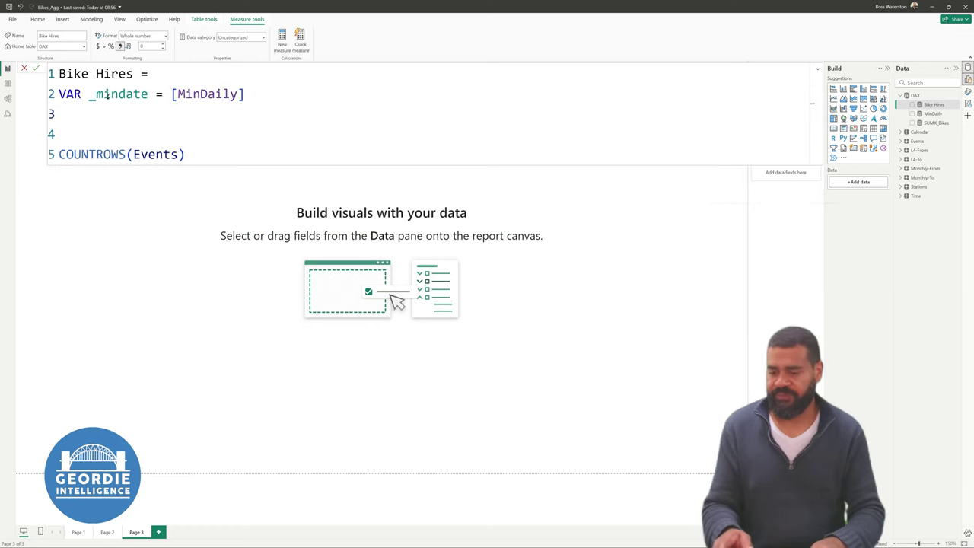
{"action": "key", "text": "BackSpace"}
{"action": "key", "text": "BackSpace"}
{"action": "key", "text": "BackSpace"}
{"action": "key", "text": "BackSpace"}
{"action": "key", "text": "BackSpace"}
{"action": "key", "text": "BackSpace"}
{"action": "key", "text": "BackSpace"}
{"action": "key", "text": "BackSpace"}
{"action": "key", "text": "BackSpace"}
{"action": "key", "text": "BackSpace"}
{"action": "key", "text": "BackSpace"}
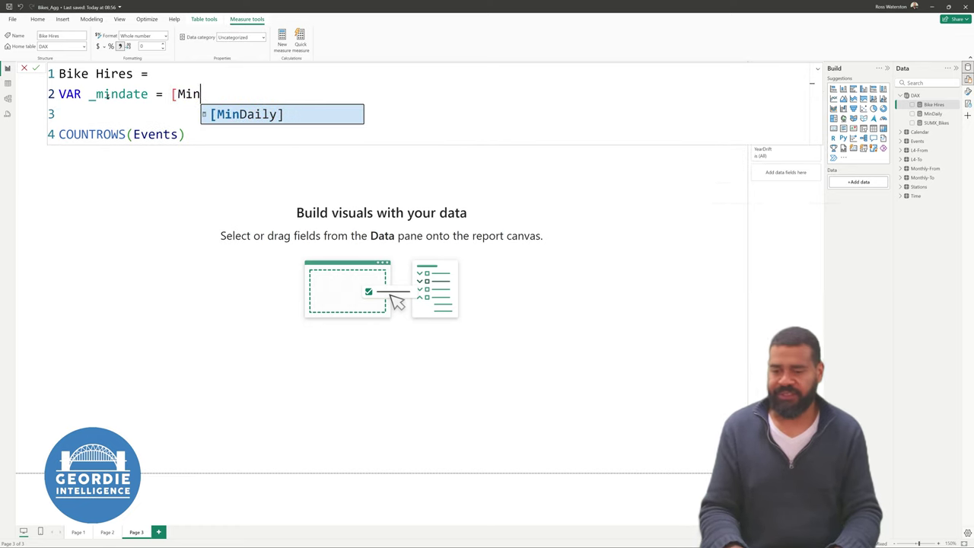
{"action": "type", "text": "Calen"}
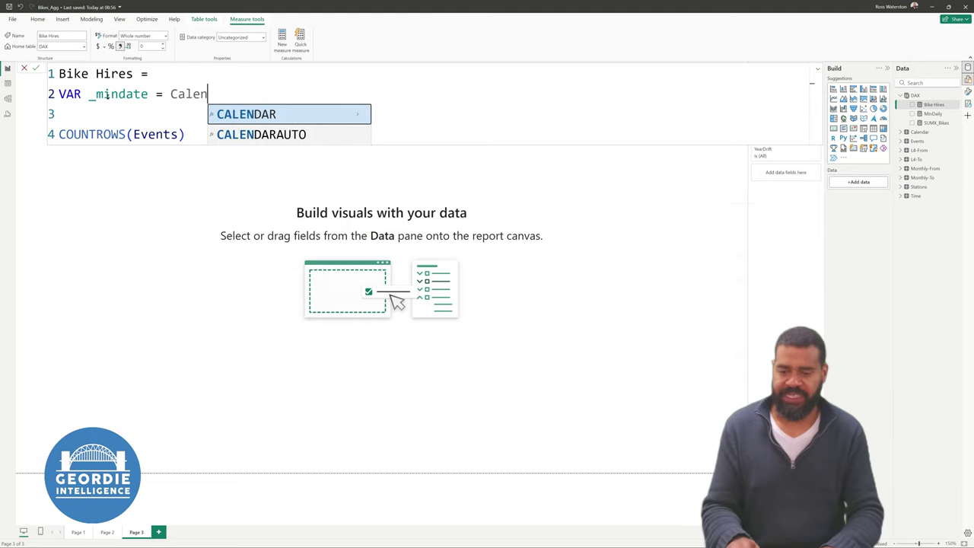
{"action": "key", "text": "Tab"}
{"action": "key", "text": "BackSpace"}
{"action": "key", "text": "BackSpace"}
{"action": "key", "text": "BackSpace"}
{"action": "key", "text": "BackSpace"}
{"action": "key", "text": "BackSpace"}
{"action": "key", "text": "BackSpace"}
{"action": "key", "text": "BackSpace"}
{"action": "key", "text": "BackSpace"}
{"action": "key", "text": "BackSpace"}
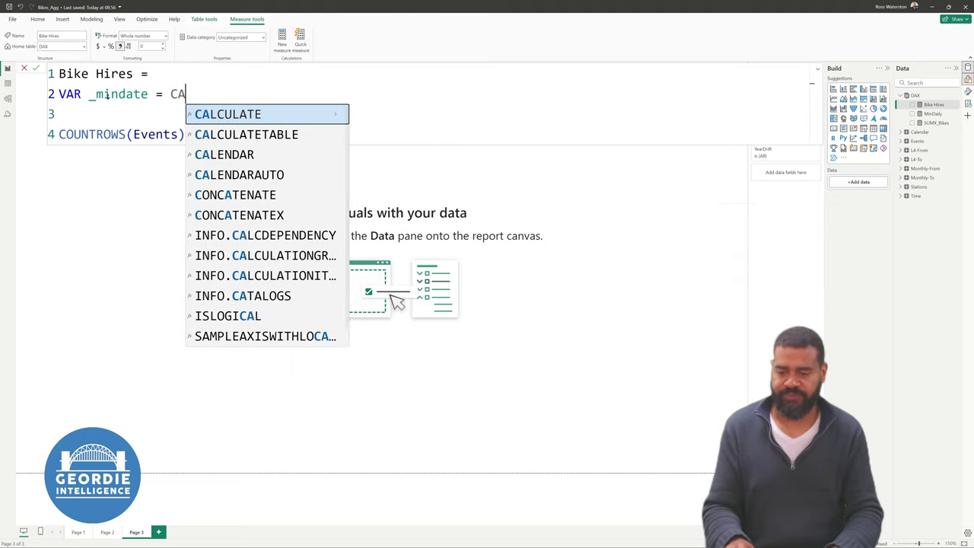
{"action": "type", "text": "'"}
{"action": "key", "text": "BackSpace"}
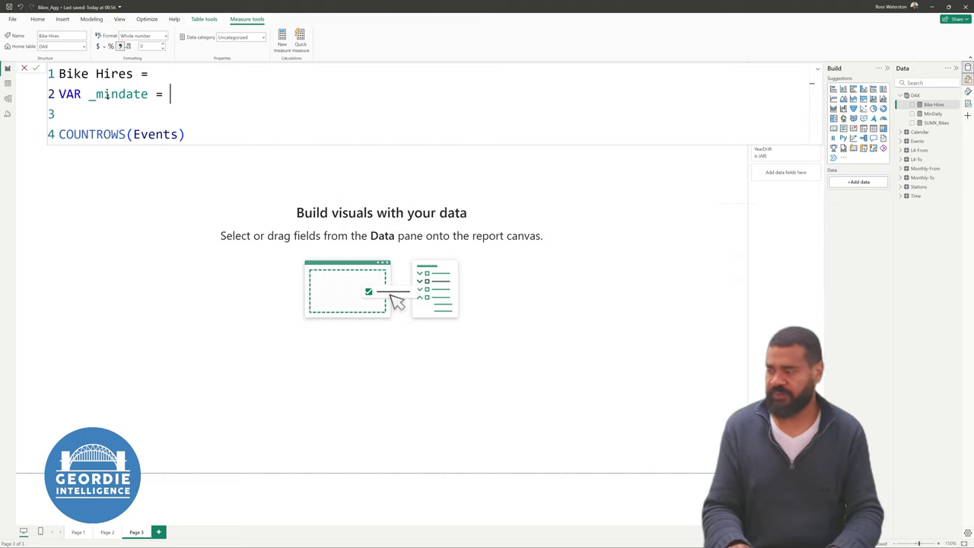
{"action": "type", "text": "Min"}
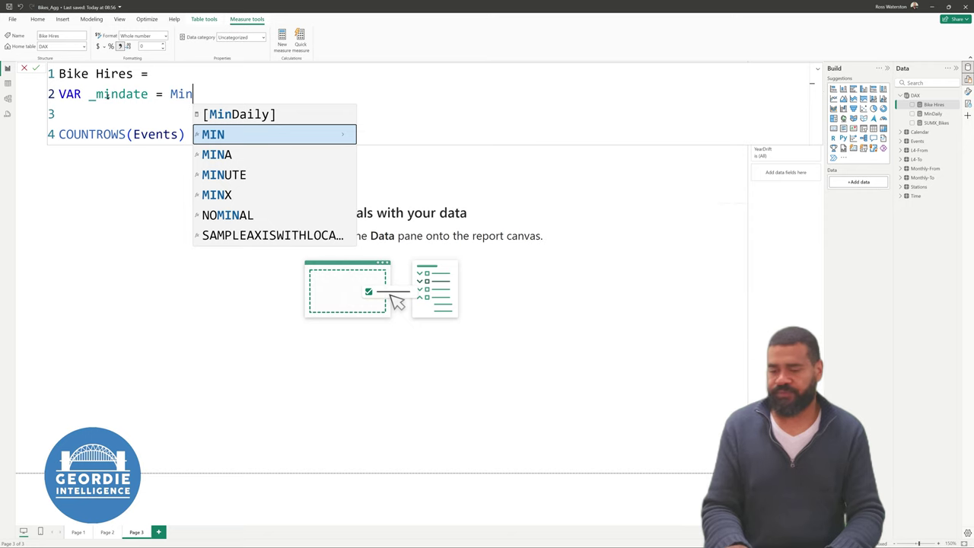
{"action": "key", "text": "Tab"}
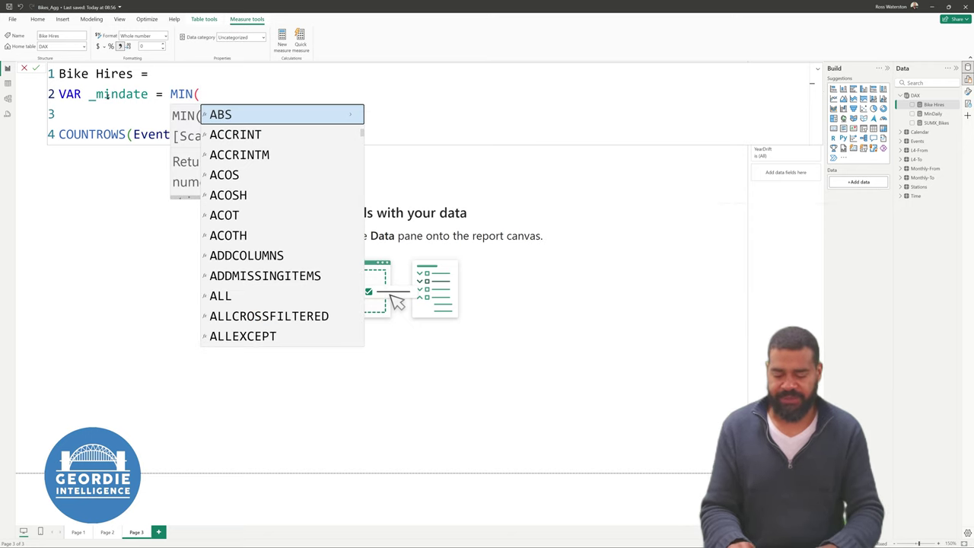
{"action": "type", "text": "'cal"}
{"action": "key", "text": "Tab"}
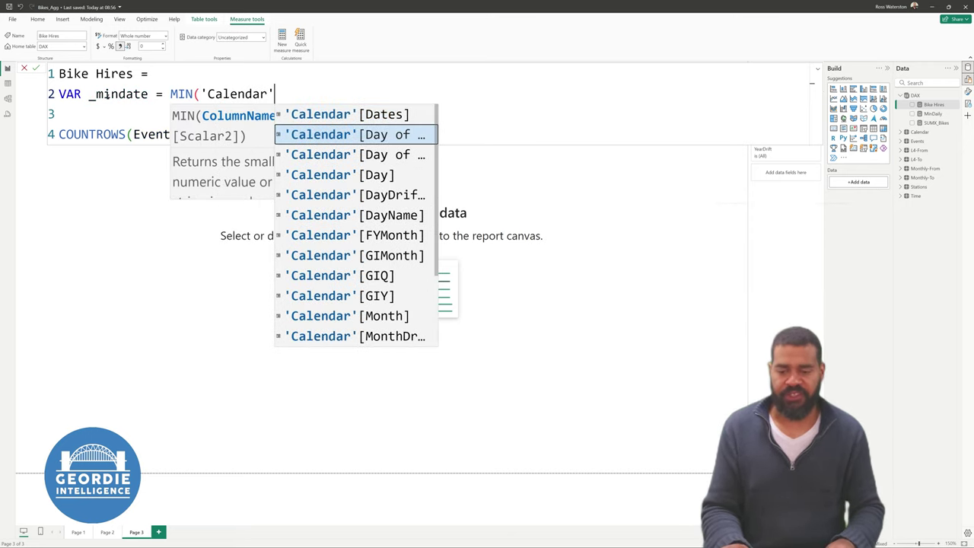
{"action": "key", "text": "Tab"}
{"action": "key", "text": "Escape"}
{"action": "type", "text": ")"}
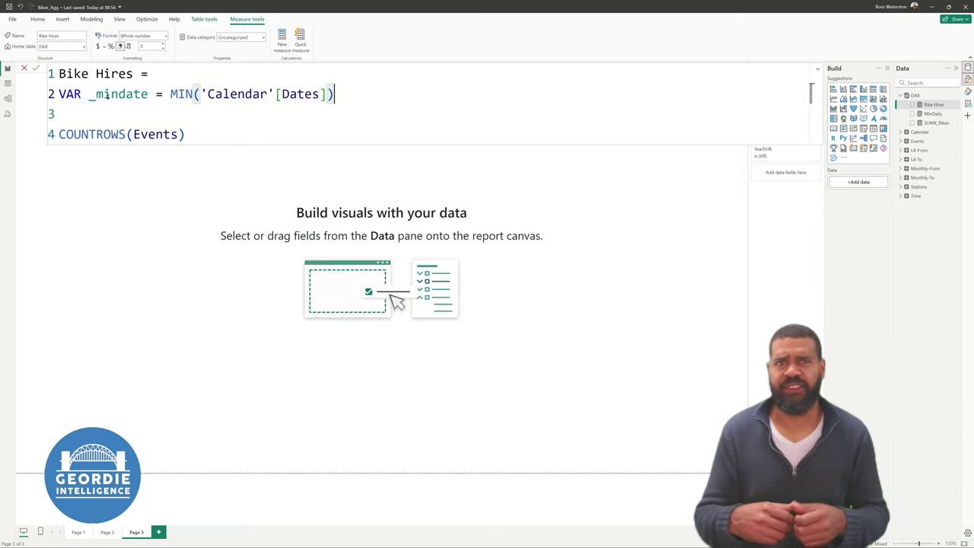
{"action": "key", "text": "Return"}
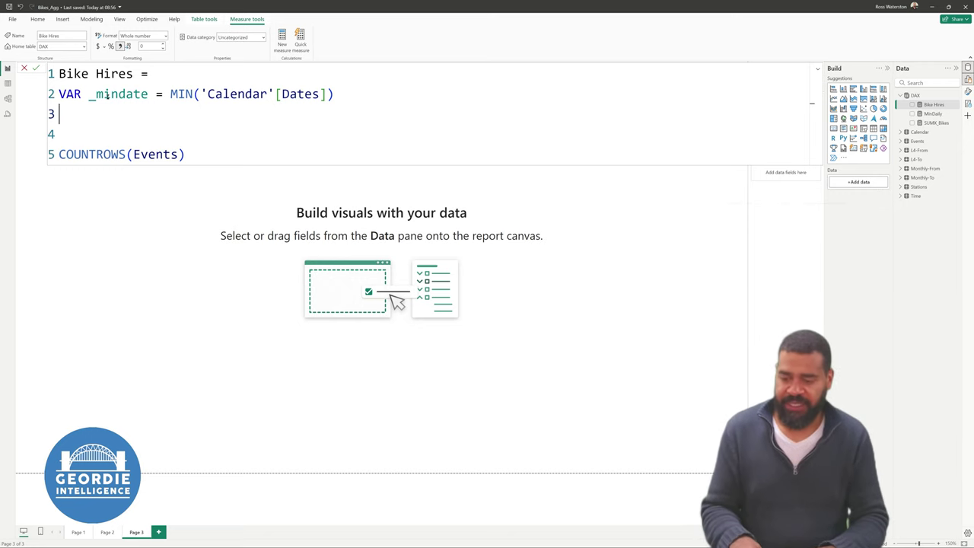
- Declare VAR _AggToUse = SWITCH( TRUE(), and start a line for its first condition
{"action": "type", "text": "VAR _Aggto"}
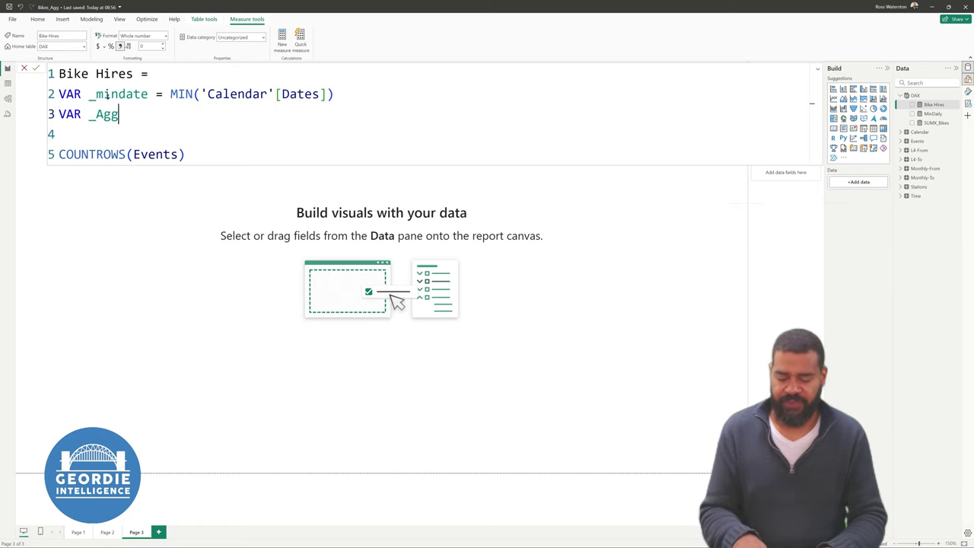
{"action": "key", "text": "BackSpace"}
{"action": "key", "text": "BackSpace"}
{"action": "type", "text": "ToUse ="}
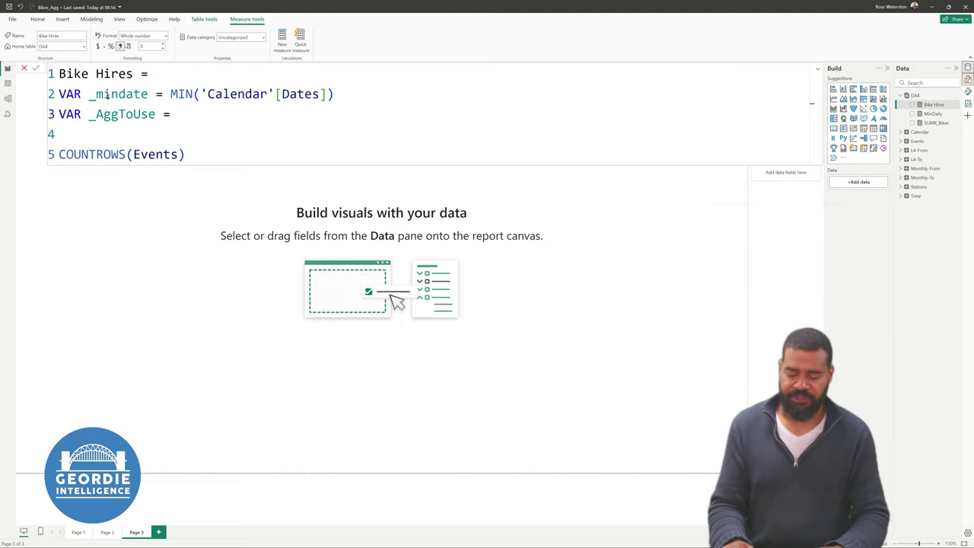
{"action": "type", "text": "SWITCH ( "}
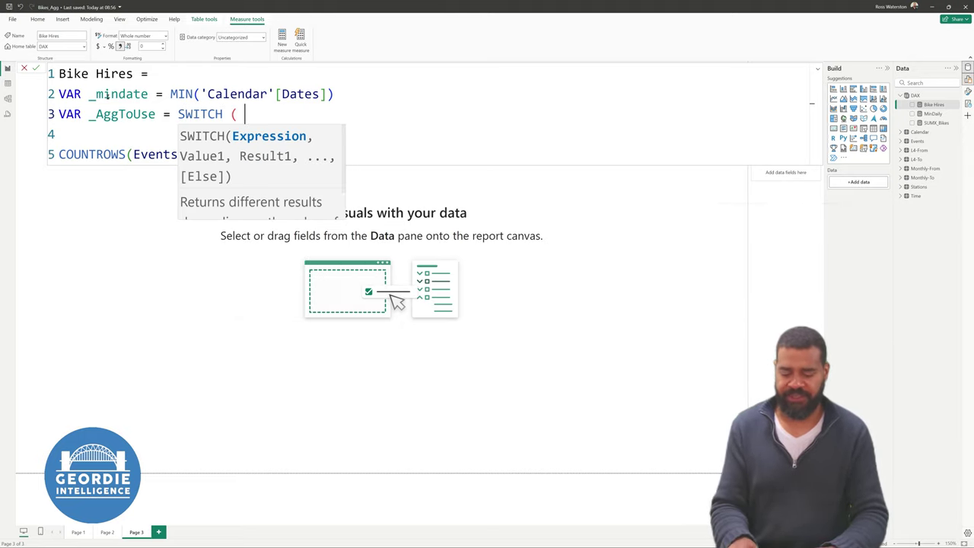
{"action": "type", "text": "TR"}
{"action": "key", "text": "Down"}
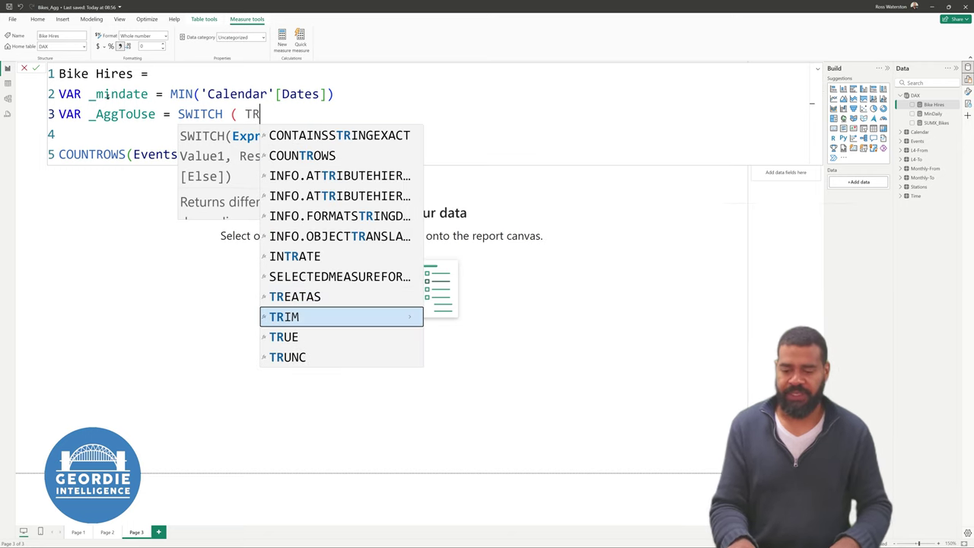
{"action": "key", "text": "Down"}
{"action": "key", "text": "Tab"}
{"action": "type", "text": ","}
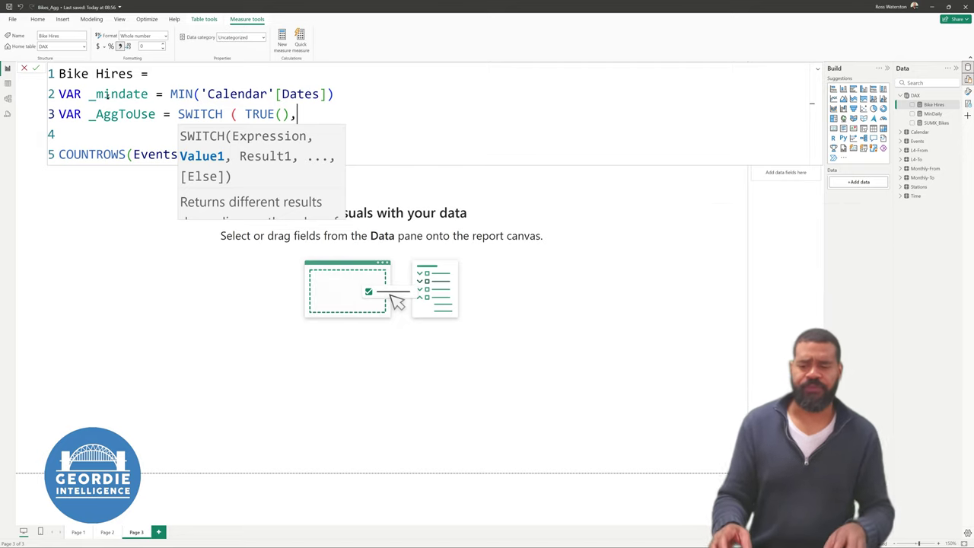
{"action": "key", "text": "shift+Return"}
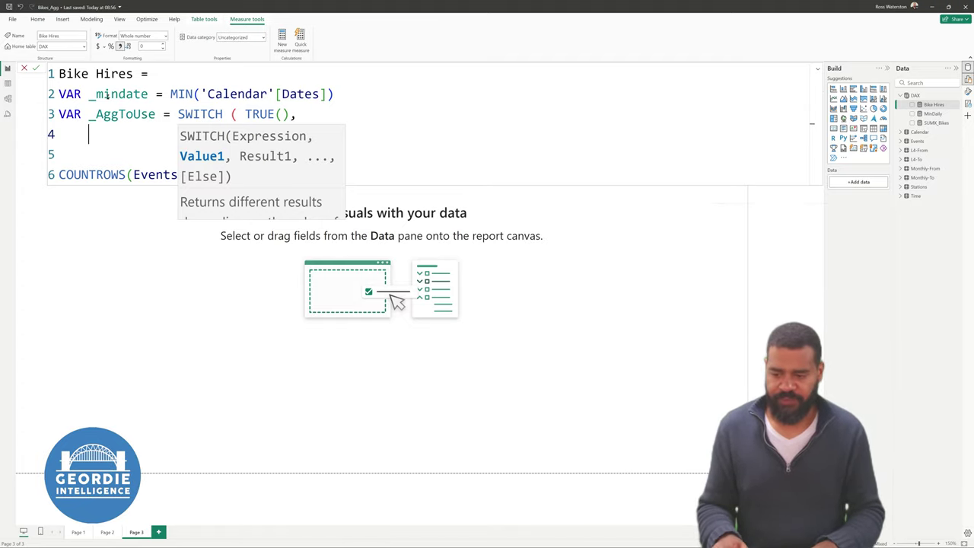
- Add the SWITCH condition _mindate >= [MinDaily] returning 1
{"action": "key", "text": "Tab"}
{"action": "key", "text": "Tab"}
{"action": "key", "text": "Tab"}
{"action": "type", "text": "_"}
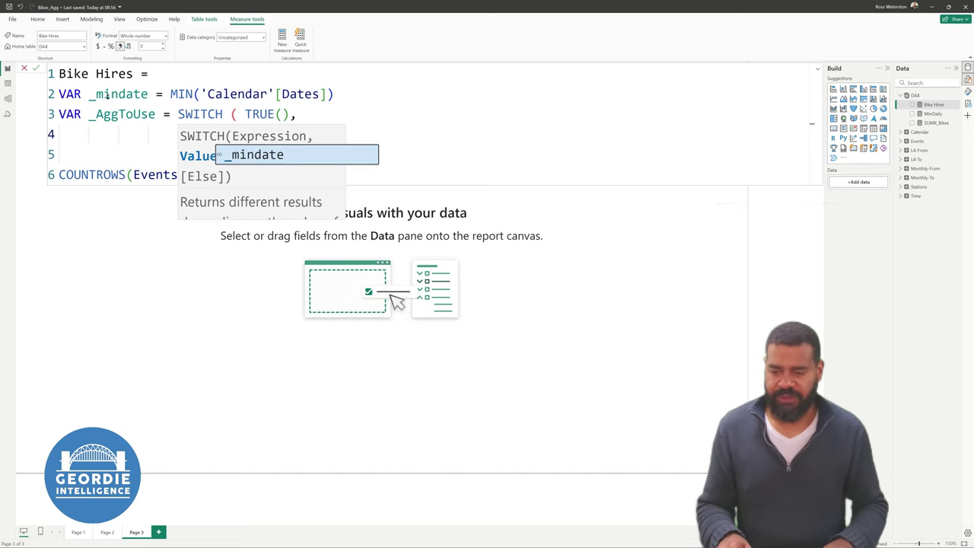
{"action": "key", "text": "Escape"}
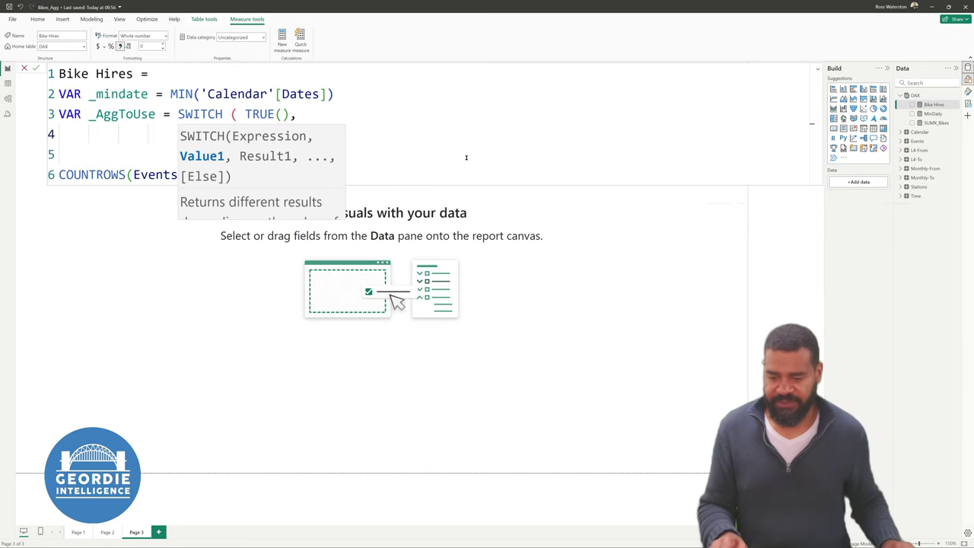
{"action": "type", "text": ">= "}
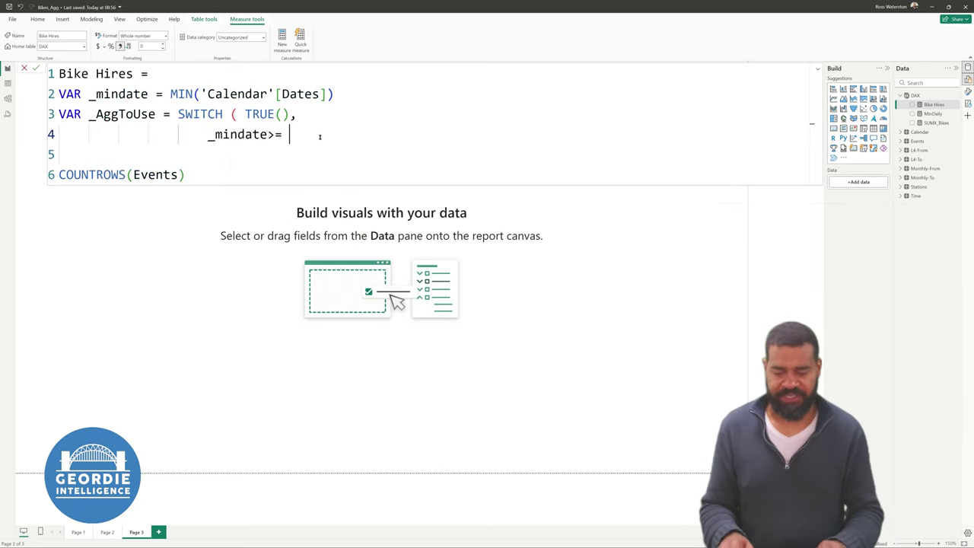
{"action": "type", "text": "["}
{"action": "key", "text": "Tab"}
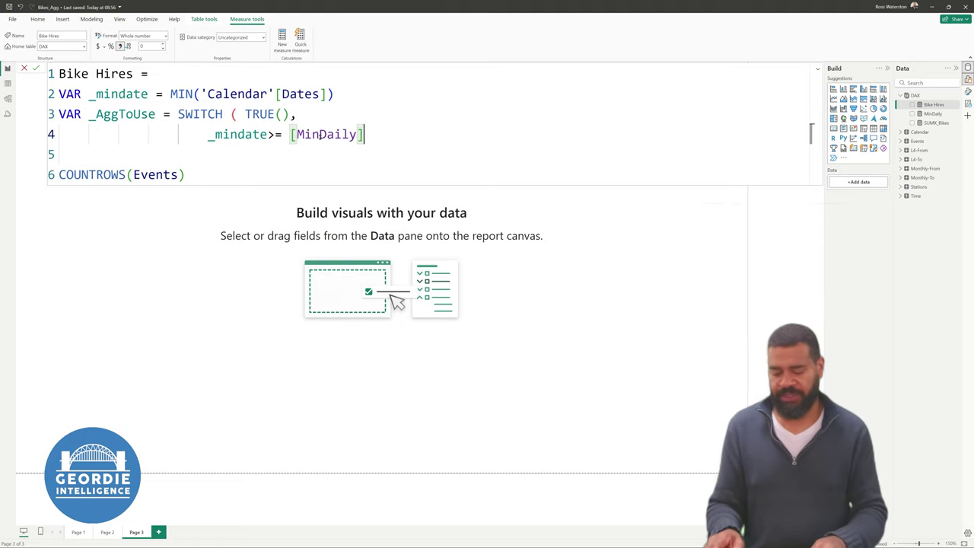
{"action": "type", "text": ", "}
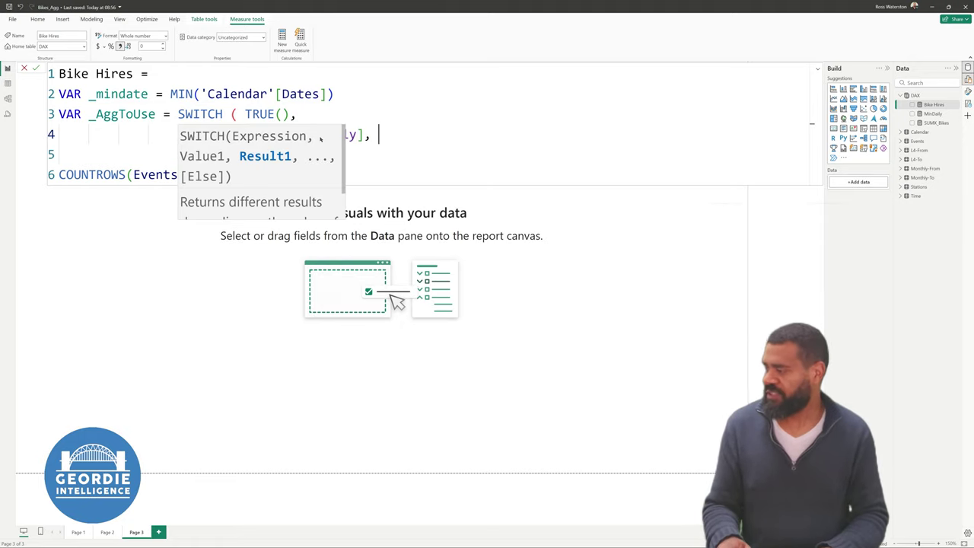
{"action": "type", "text": "1"}
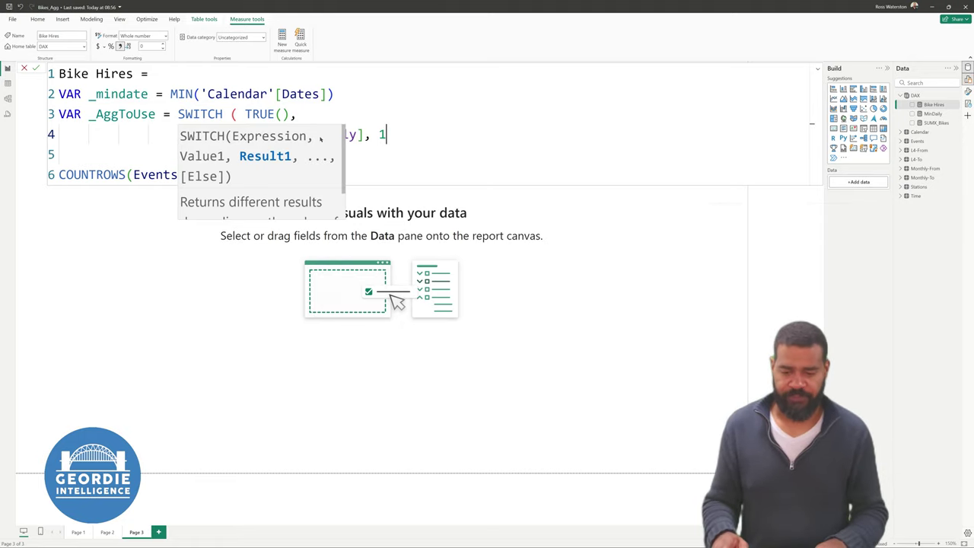
{"action": "type", "text": ","}
{"action": "key", "text": "Return"}
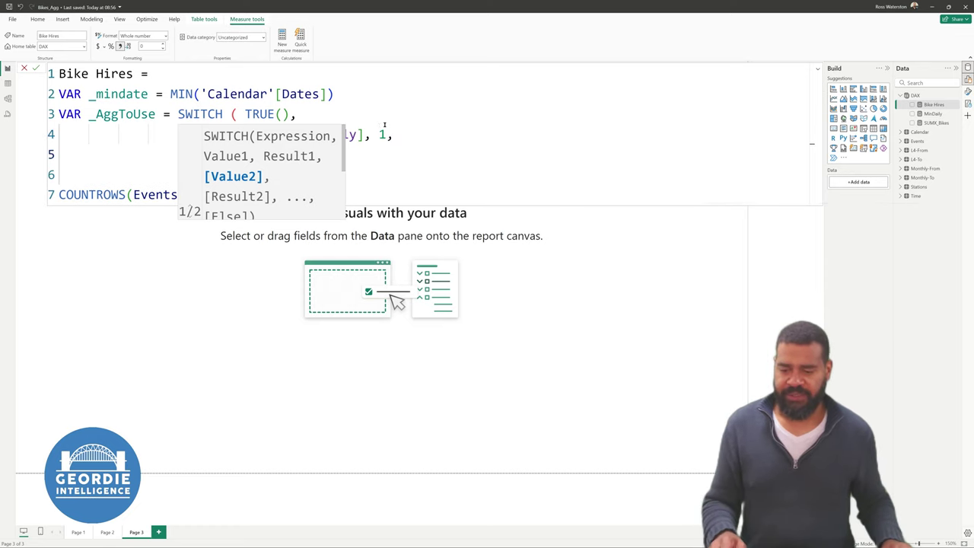
{"action": "left_click", "coordinate": [392, 148]}
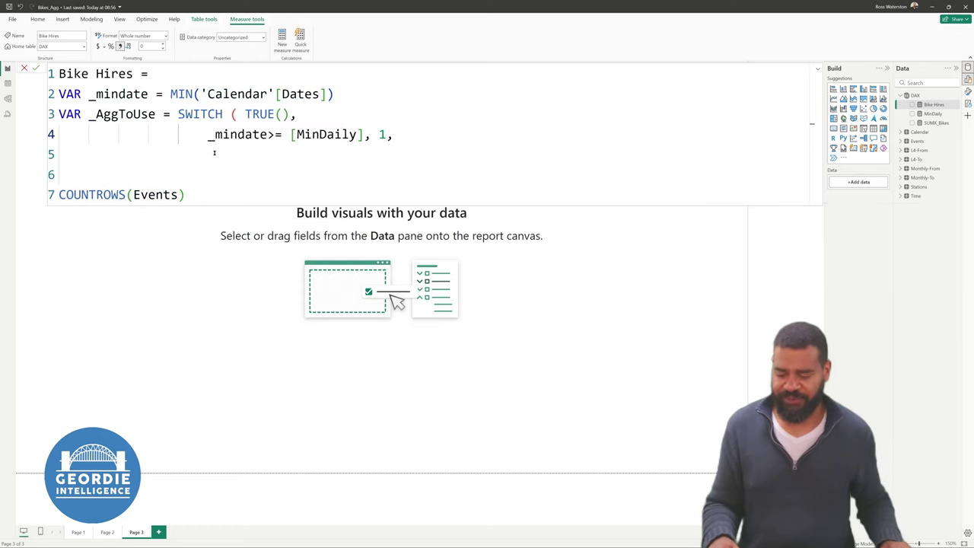
{"action": "key", "text": "Tab"}
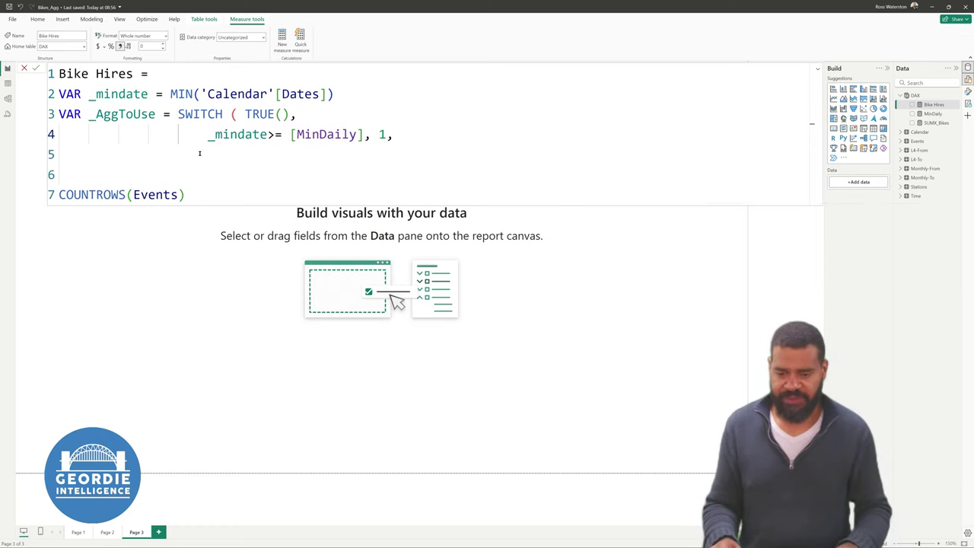
{"action": "left_click", "coordinate": [199, 153]}
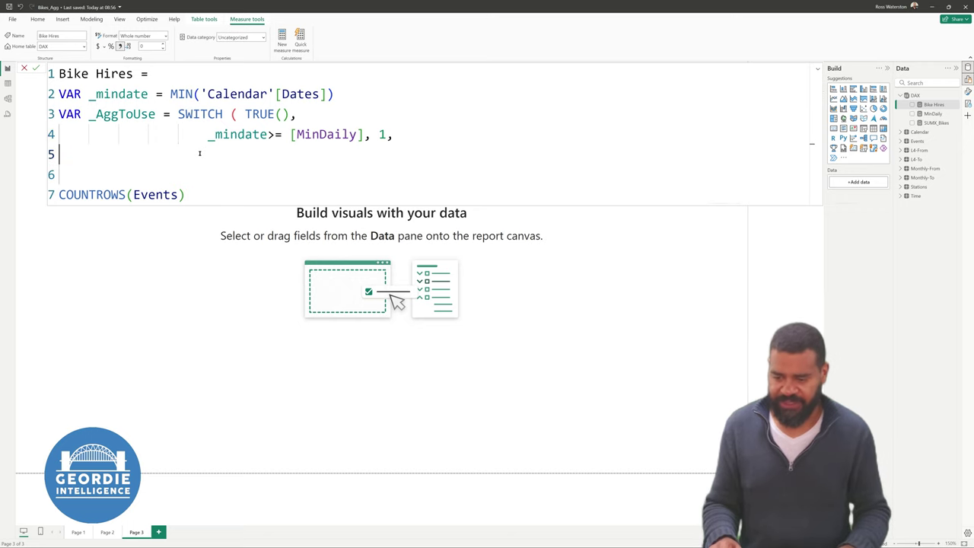
- On line 5, add the condition NOT ISFILTERED('Calendar'[Dates]) returning 2
{"action": "key", "text": "Tab"}
{"action": "key", "text": "Tab"}
{"action": "key", "text": "Tab"}
{"action": "key", "text": "Tab"}
{"action": "key", "text": "Tab"}
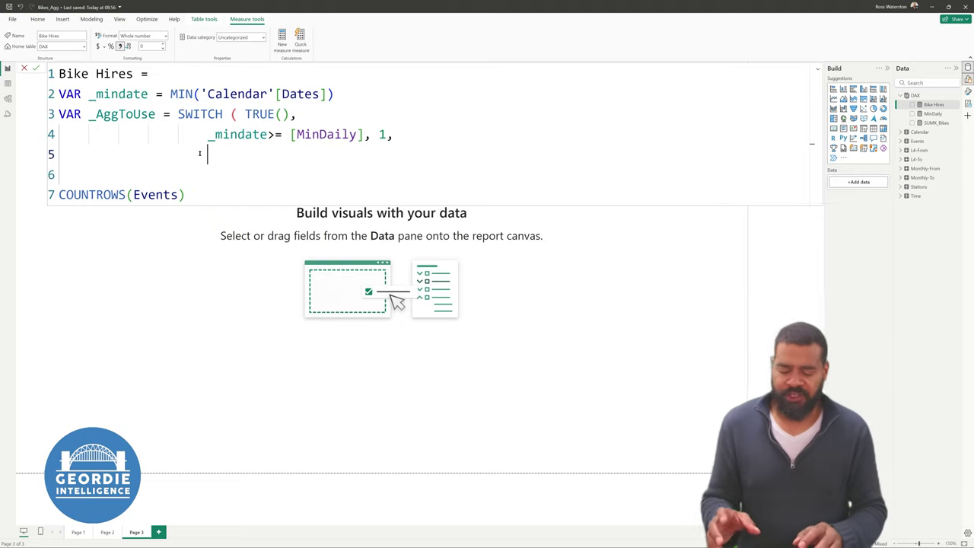
{"action": "key", "text": "Caps_Lock"}
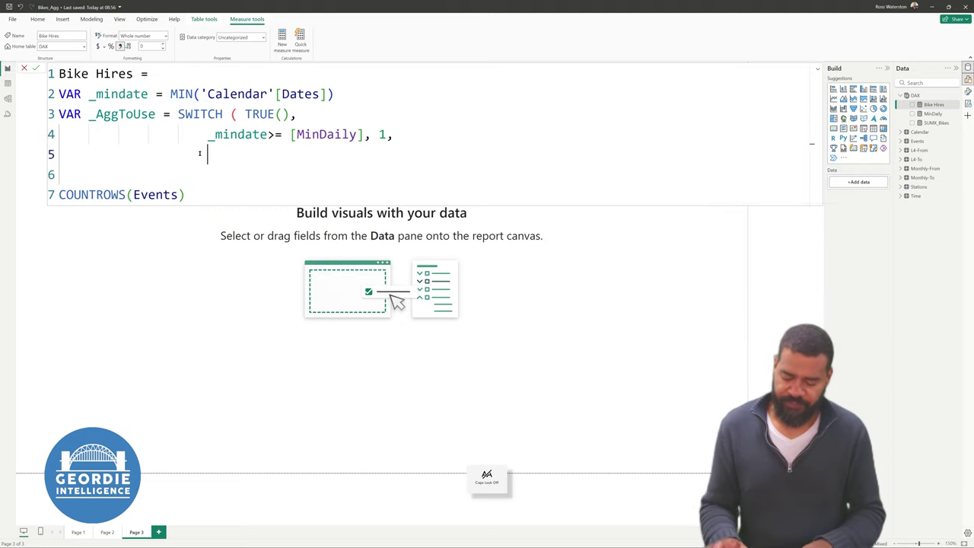
{"action": "type", "text": "Not"}
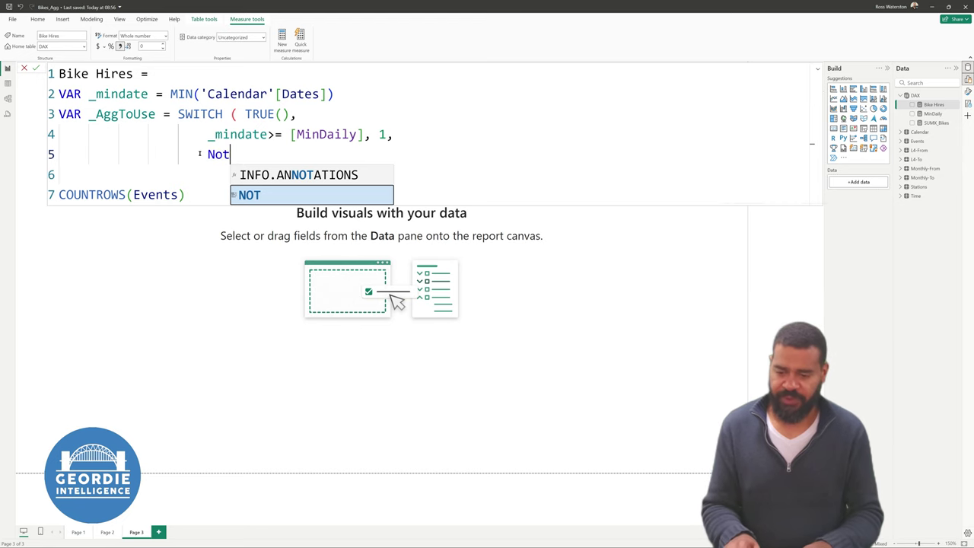
{"action": "key", "text": "Tab"}
{"action": "type", "text": "ISF"}
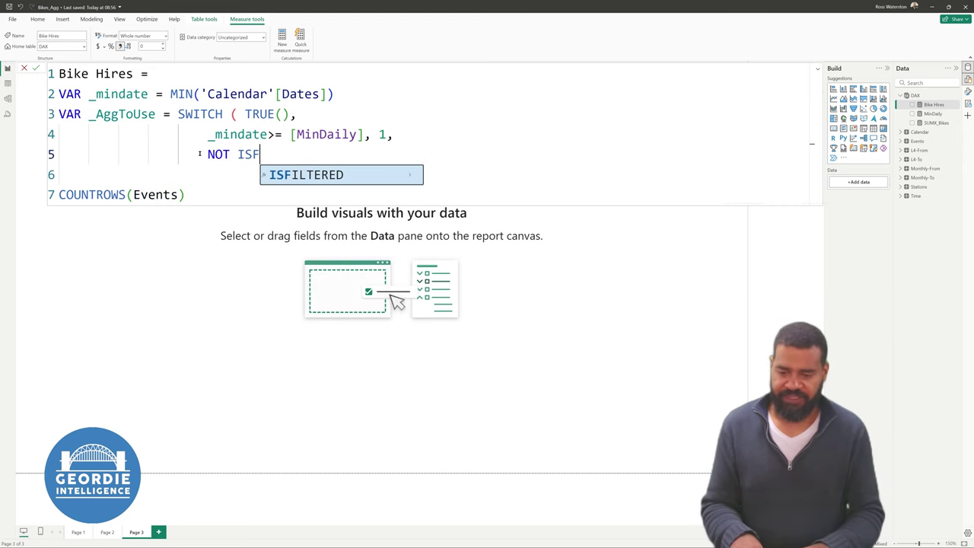
{"action": "key", "text": "Tab"}
{"action": "key", "text": "Down"}
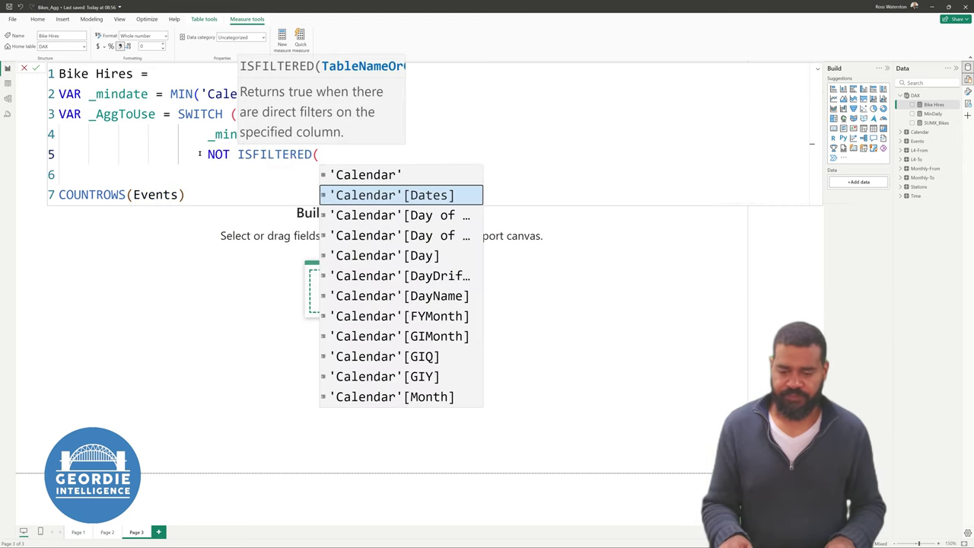
{"action": "key", "text": "Tab"}
{"action": "type", "text": ")"}
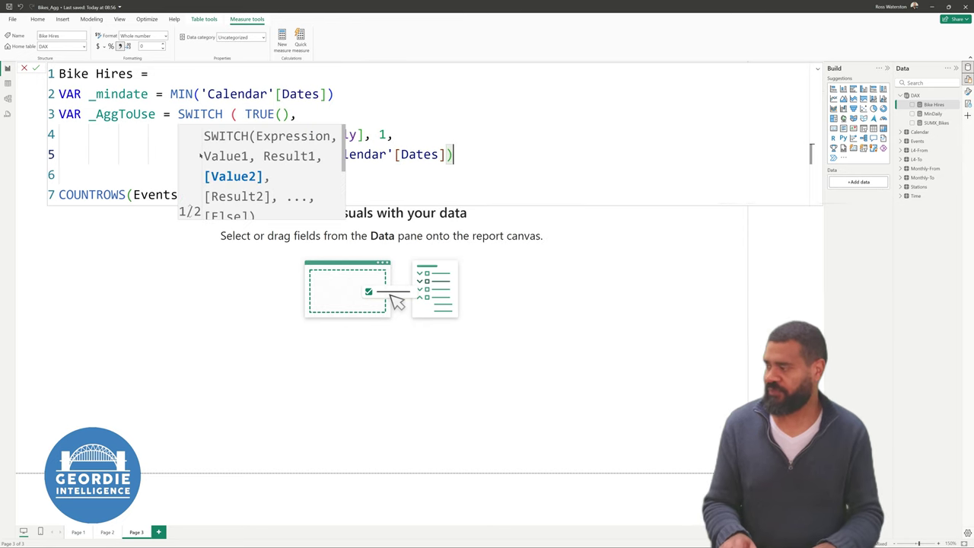
{"action": "type", "text": ", 2"}
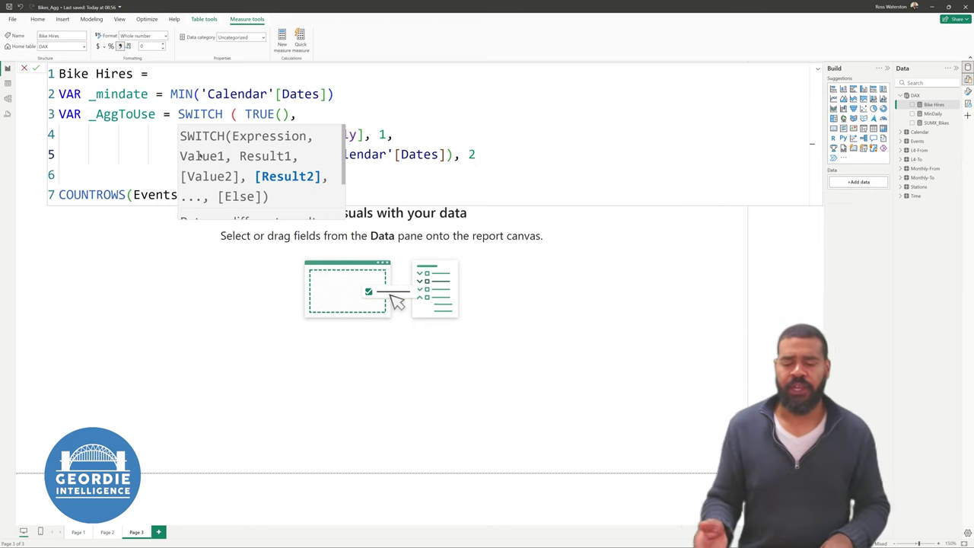
{"action": "key", "text": "Left"}
{"action": "type", "text": "||"}
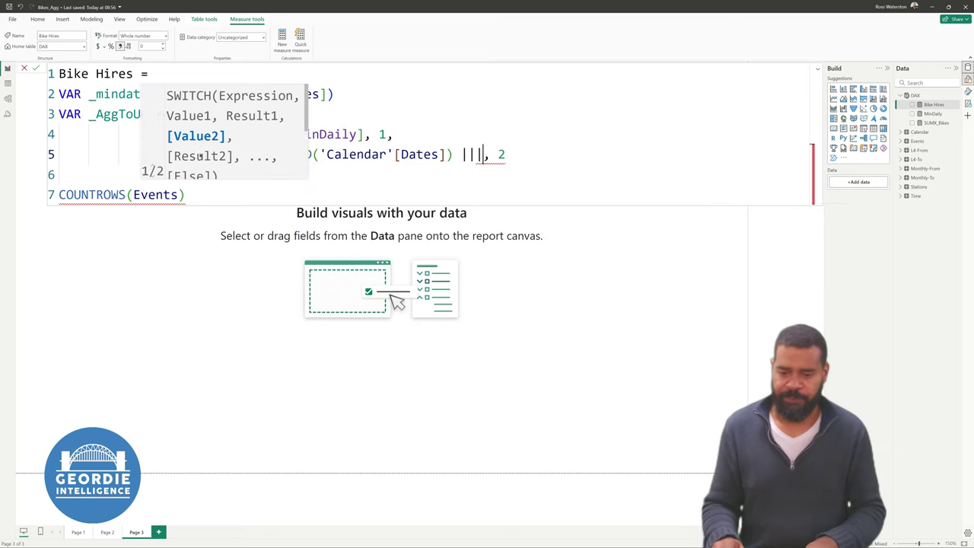
{"action": "key", "text": "BackSpace"}
{"action": "key", "text": "BackSpace"}
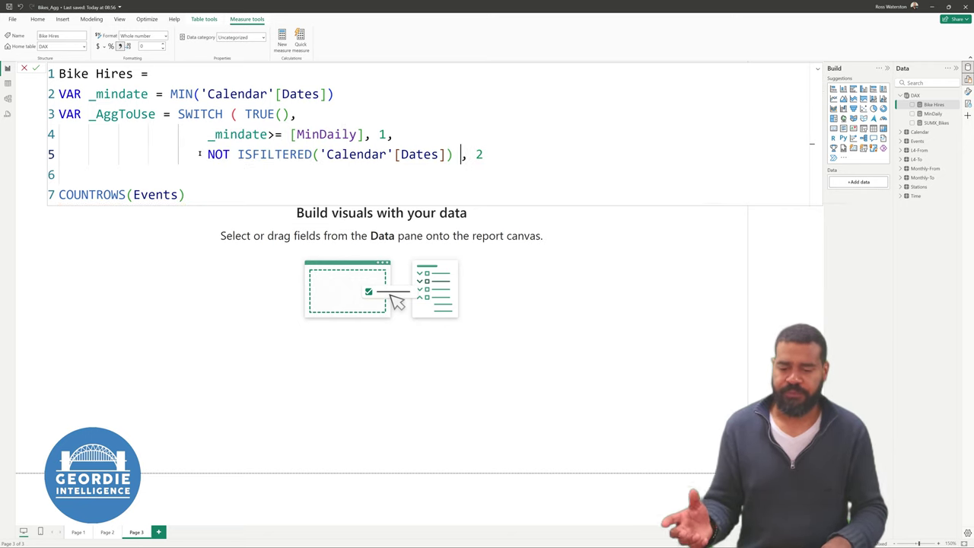
{"action": "key", "text": "Right"}
{"action": "key", "text": "Right"}
{"action": "key", "text": "Right"}
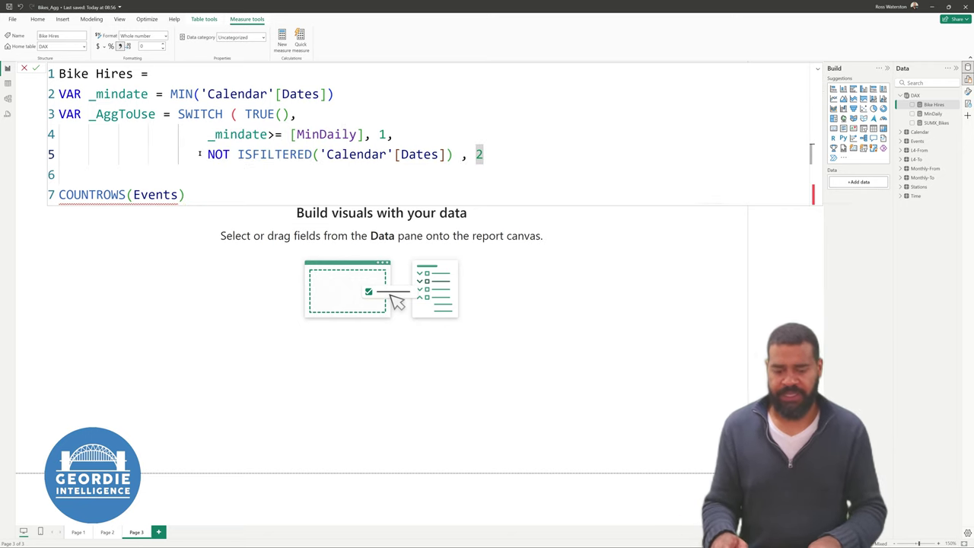
{"action": "type", "text": ","}
- Add a default value of 0 and the SWITCH closing parenthesis
{"action": "key", "text": "shift+Return"}
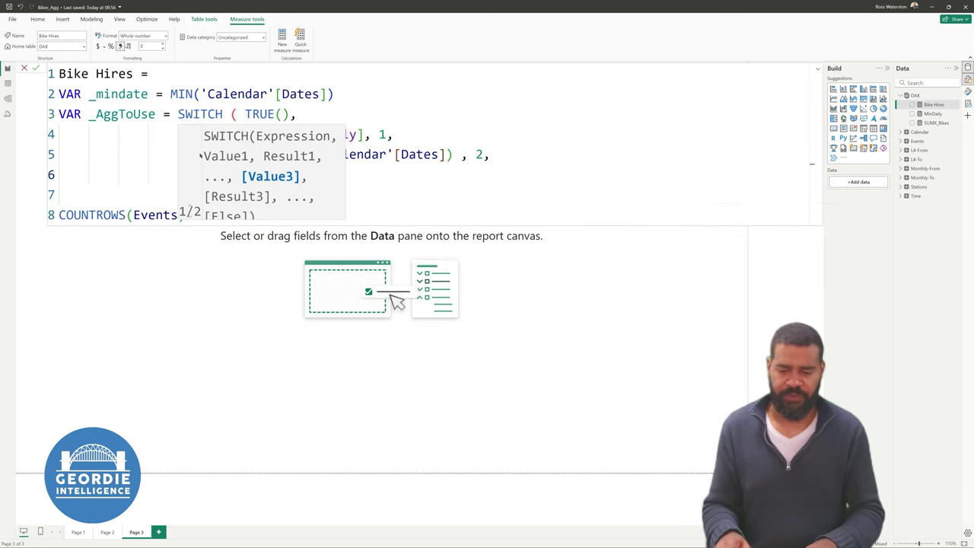
{"action": "key", "text": "shift+Return"}
{"action": "type", "text": ")"}
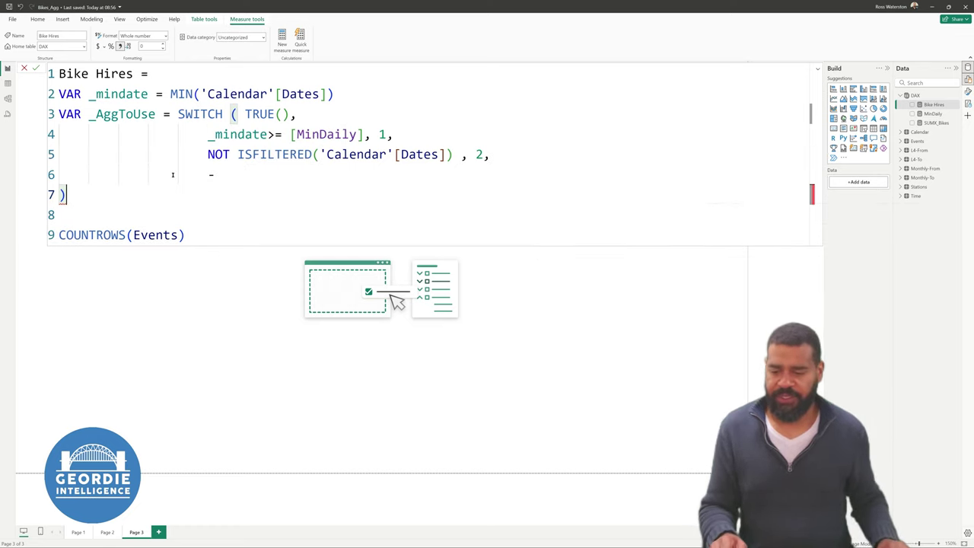
{"action": "key", "text": "BackSpace"}
{"action": "type", "text": "0"}
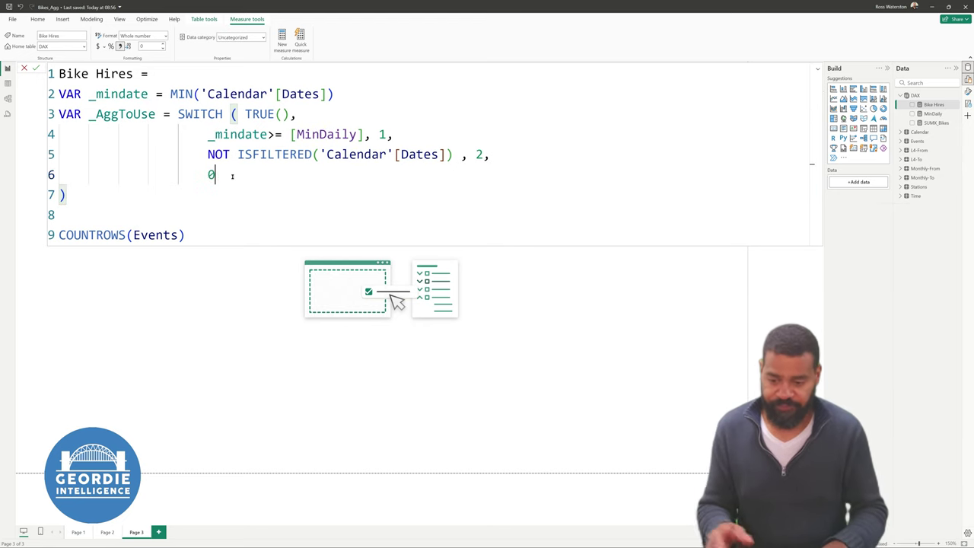
{"action": "key", "text": "Down"}
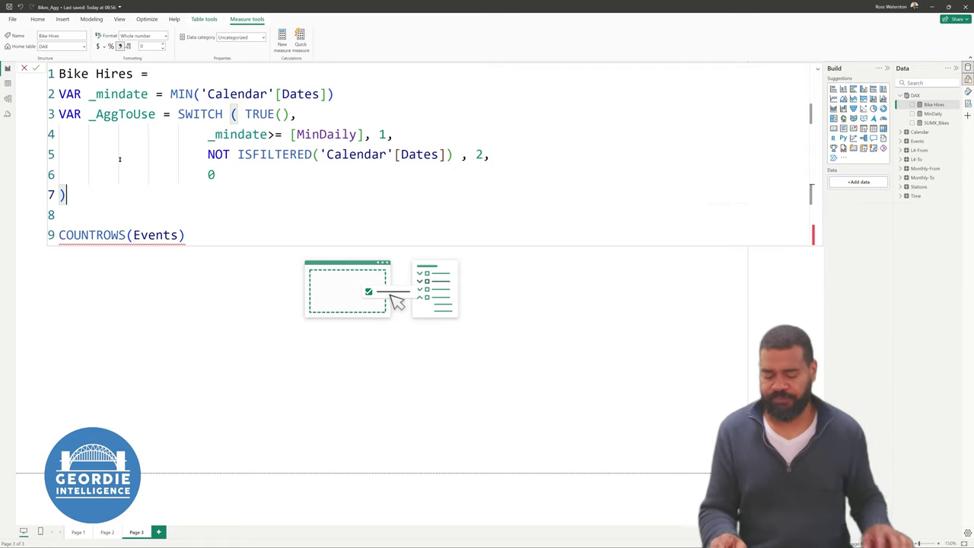
- Add a RETURN line and comment out COUNTROWS(Events) with //
{"action": "key", "text": "Down"}
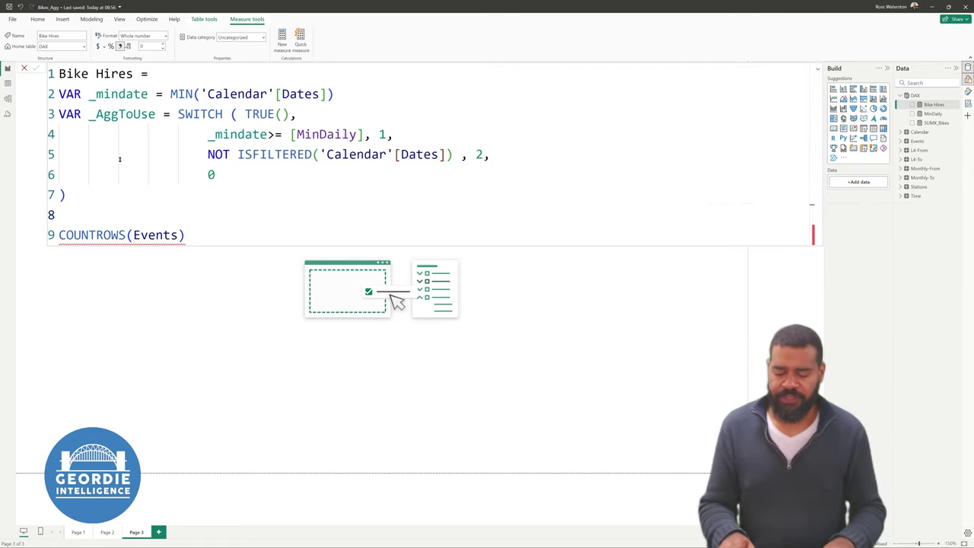
{"action": "key", "text": "Return"}
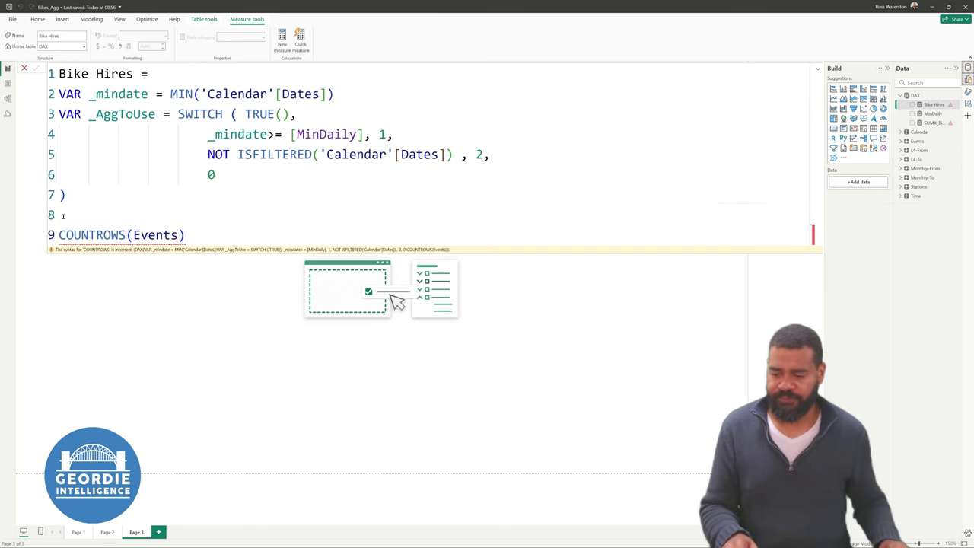
{"action": "type", "text": "RETURN"}
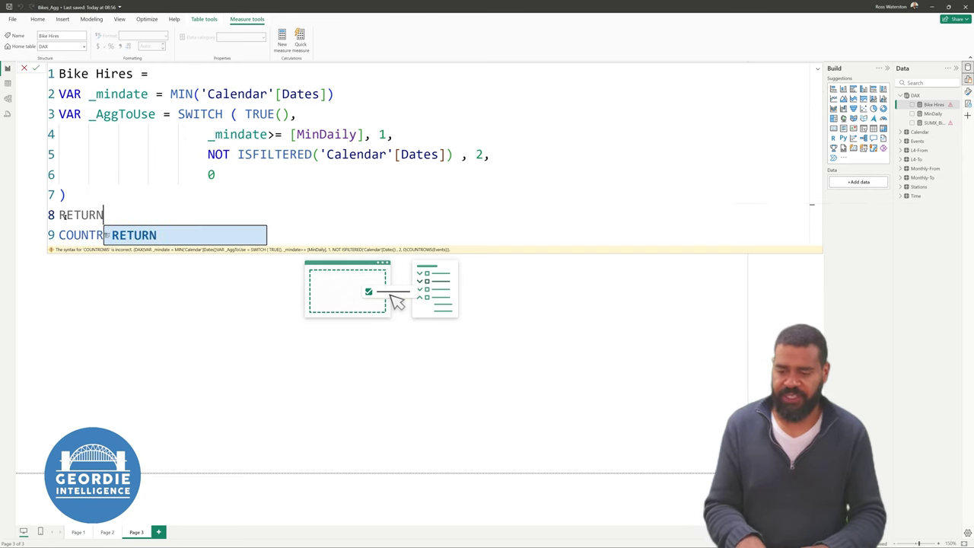
{"action": "key", "text": "Escape"}
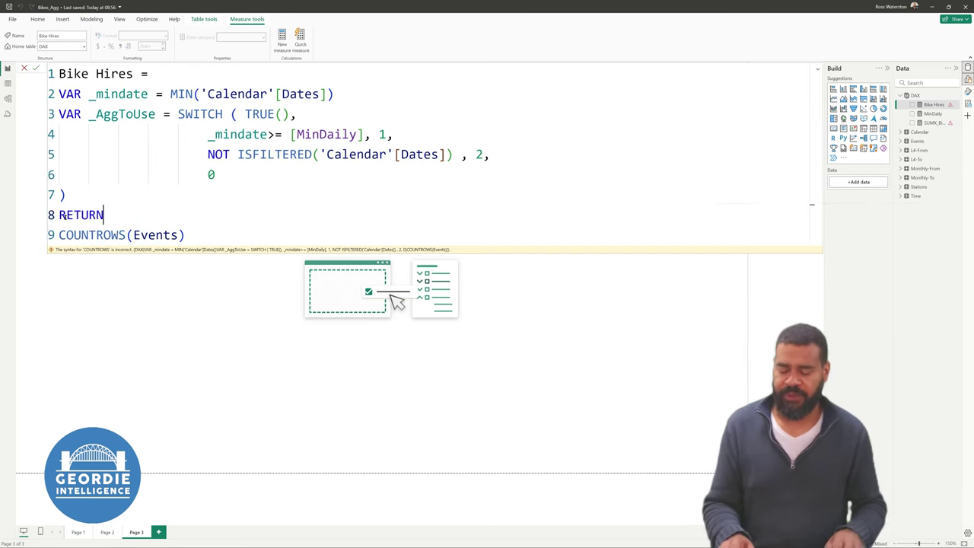
{"action": "left_click_drag", "start_coordinate": [57, 237], "coordinate": [206, 245]}
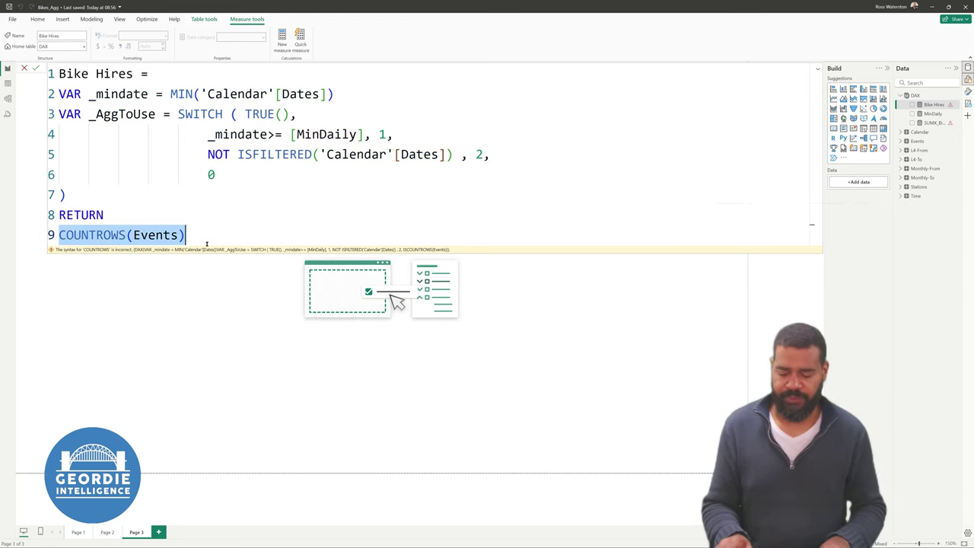
{"action": "key", "text": "Home"}
{"action": "type", "text": "//"}
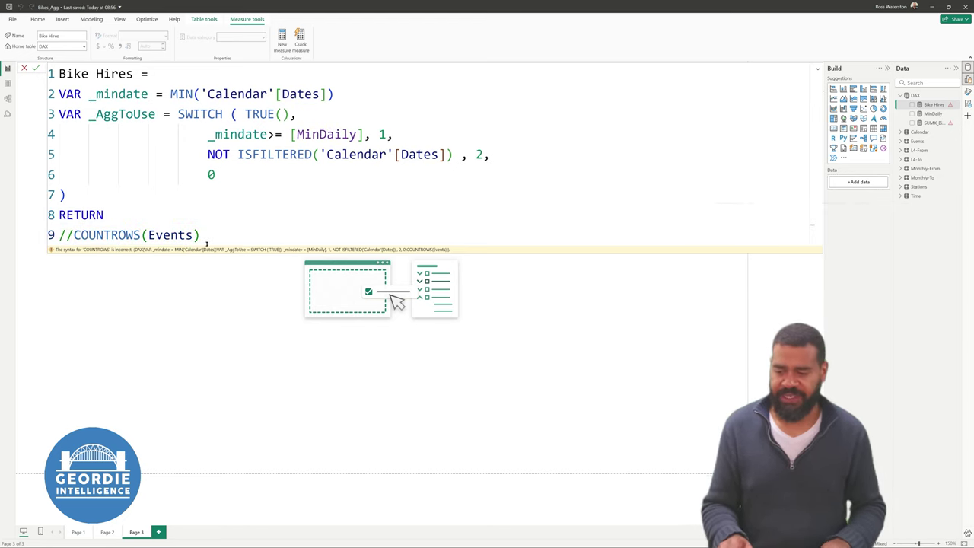
- Return _AggToUse after RETURN and commit the Bike Hires measure
{"action": "key", "text": "Up"}
{"action": "key", "text": "Right"}
{"action": "key", "text": "Right"}
{"action": "key", "text": "Right"}
{"action": "key", "text": "Right"}
{"action": "key", "text": "Return"}
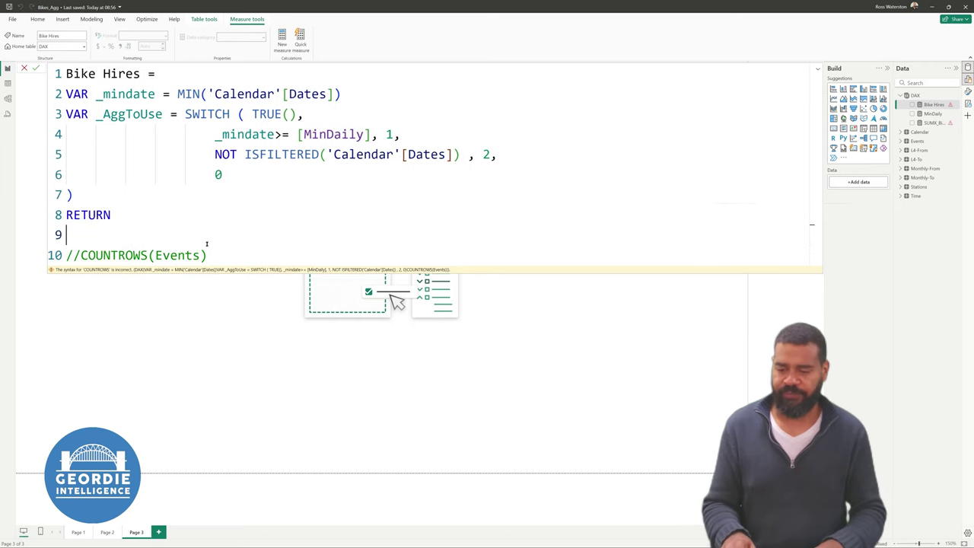
{"action": "type", "text": "_"}
{"action": "key", "text": "Tab"}
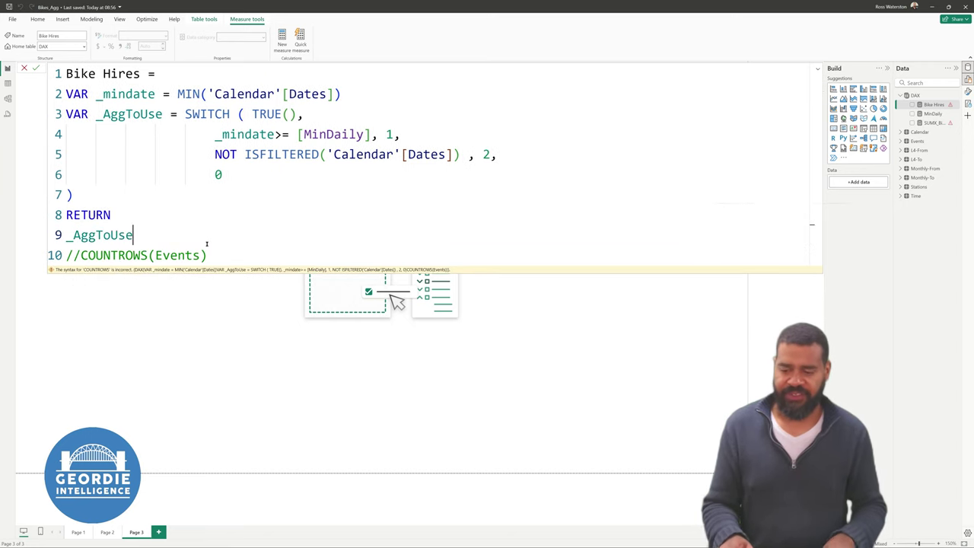
{"action": "key", "text": "Return"}
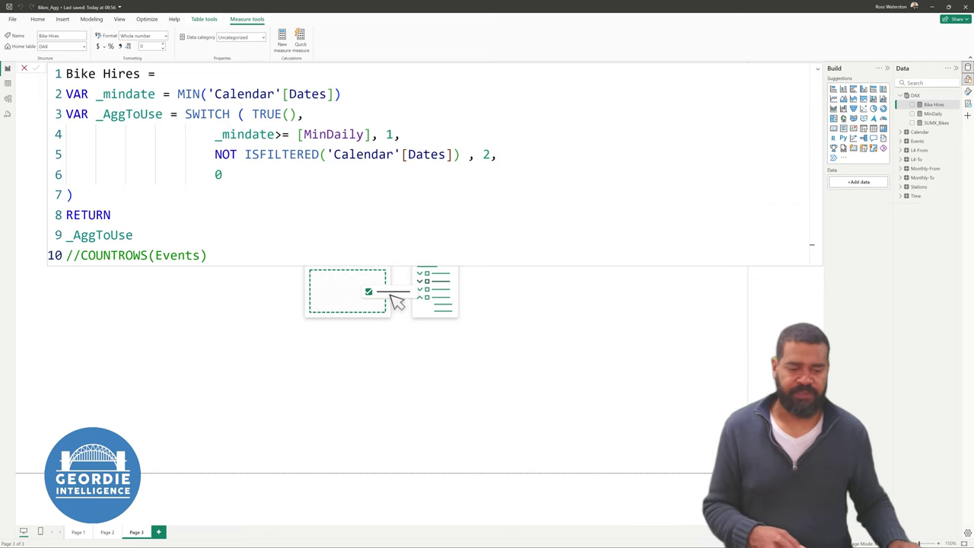
- Add a Bike Hires visual and filter Year to 2024 and later
{"action": "left_click_drag", "start_coordinate": [925, 105], "coordinate": [585, 336]}
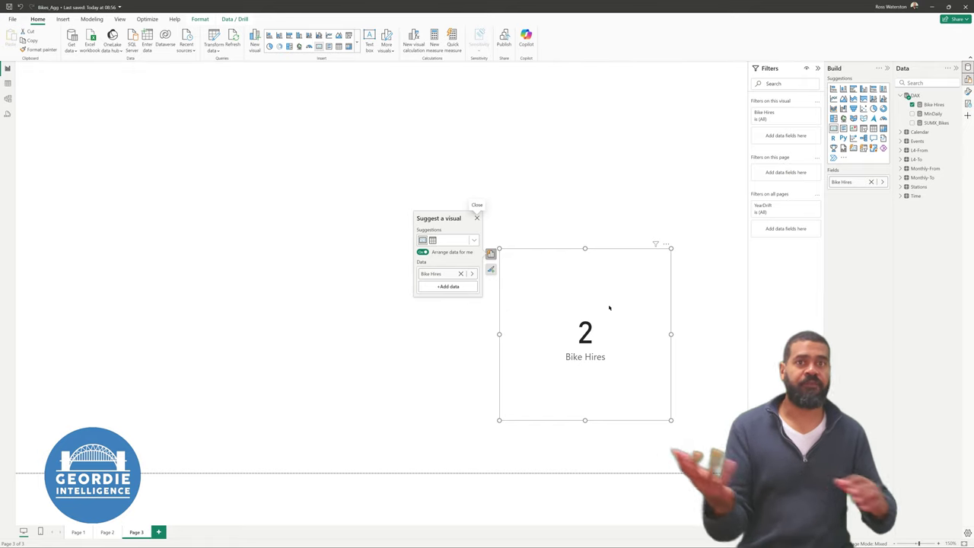
{"action": "left_click", "coordinate": [968, 91]}
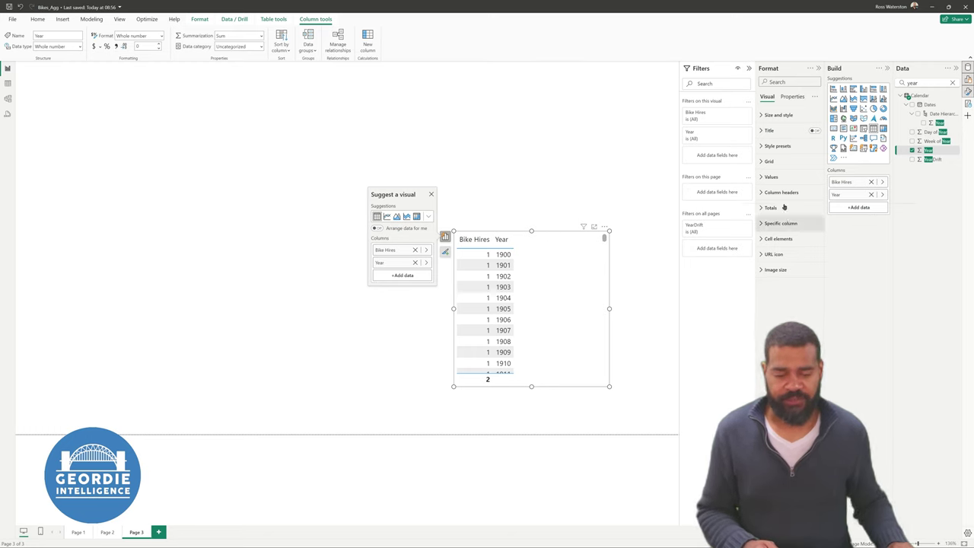
{"action": "left_click", "coordinate": [730, 133]}
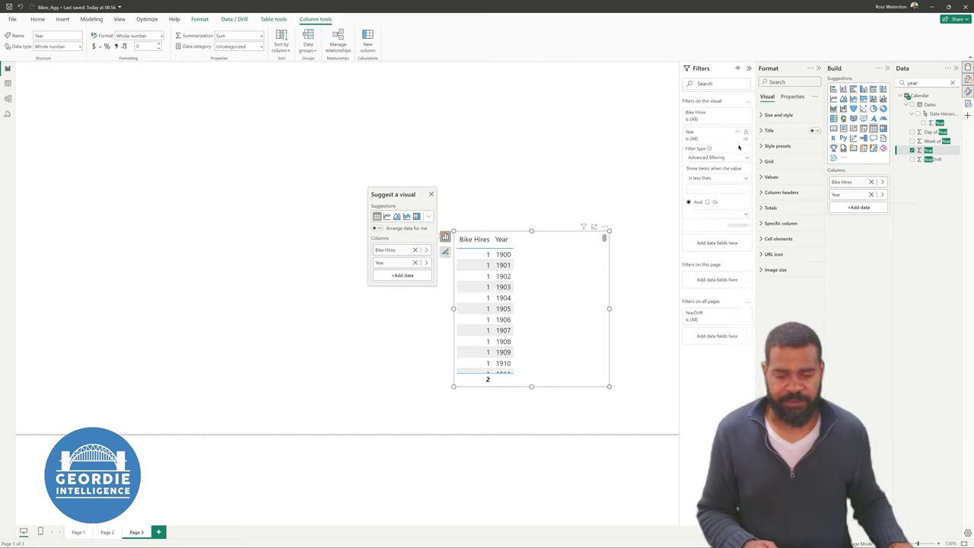
{"action": "left_click", "coordinate": [719, 181]}
{"action": "left_click", "coordinate": [696, 221]}
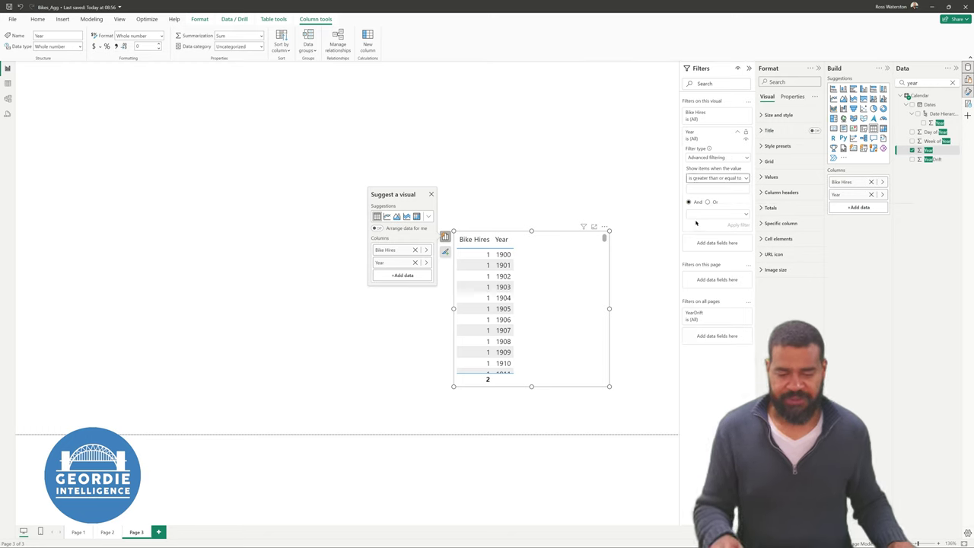
{"action": "left_click", "coordinate": [717, 179]}
{"action": "left_click", "coordinate": [719, 180]}
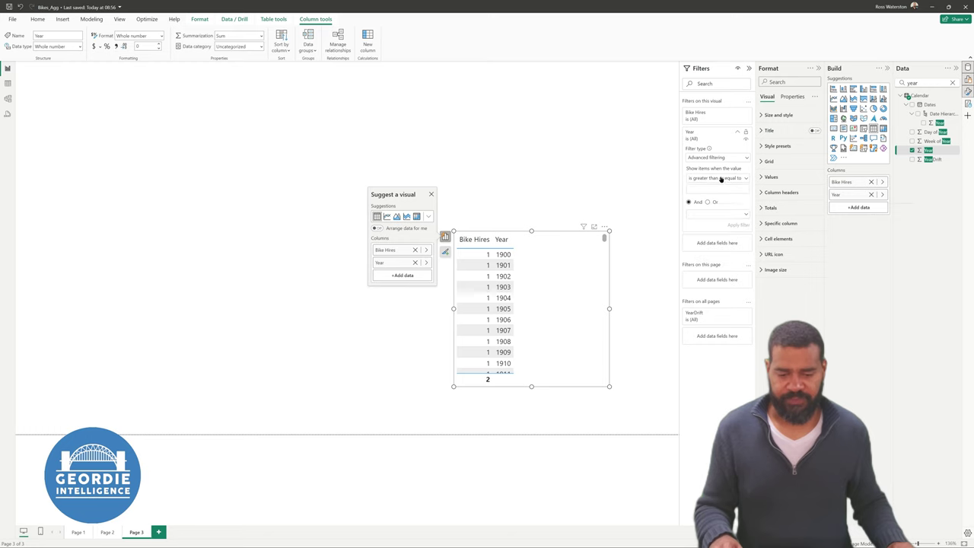
{"action": "type", "text": "2"}
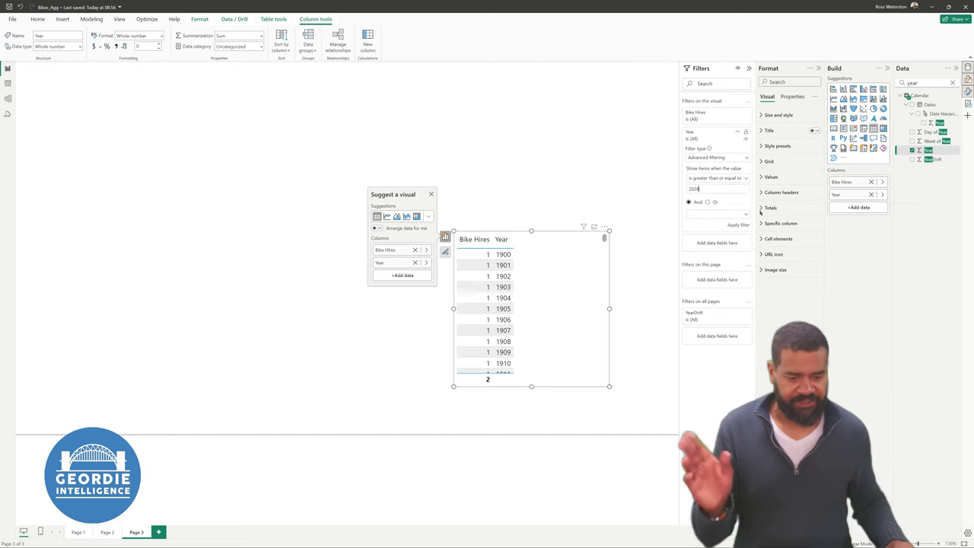
{"action": "type", "text": "024"}
{"action": "left_click", "coordinate": [736, 225]}
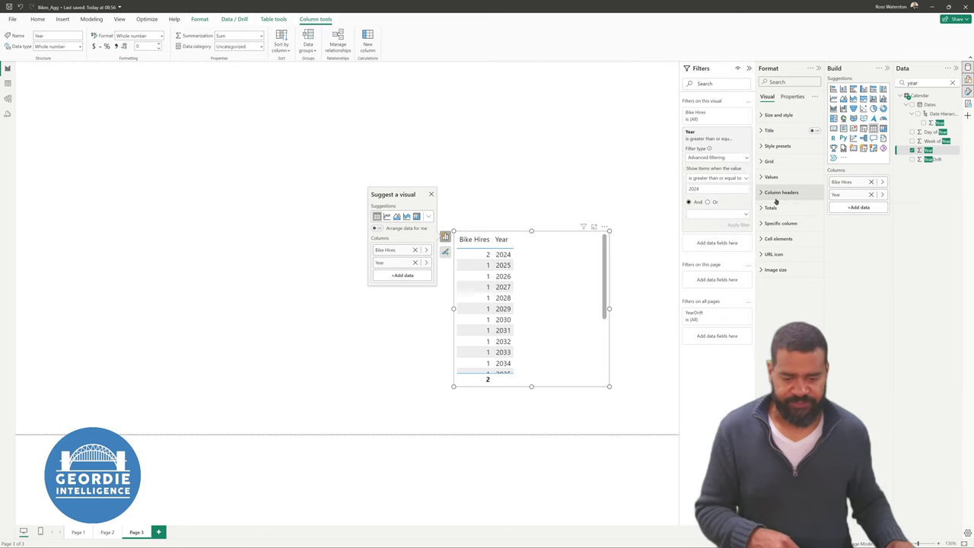
- Change the Year filter to exactly 2024, then search the fields for yrmonth
{"action": "left_click", "coordinate": [723, 179]}
{"action": "left_click", "coordinate": [695, 226]}
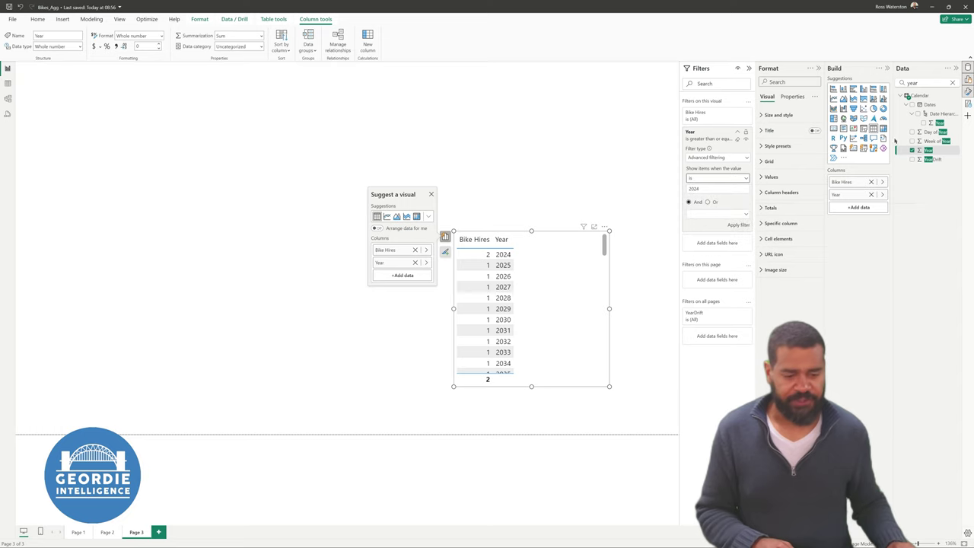
{"action": "left_click", "coordinate": [733, 227]}
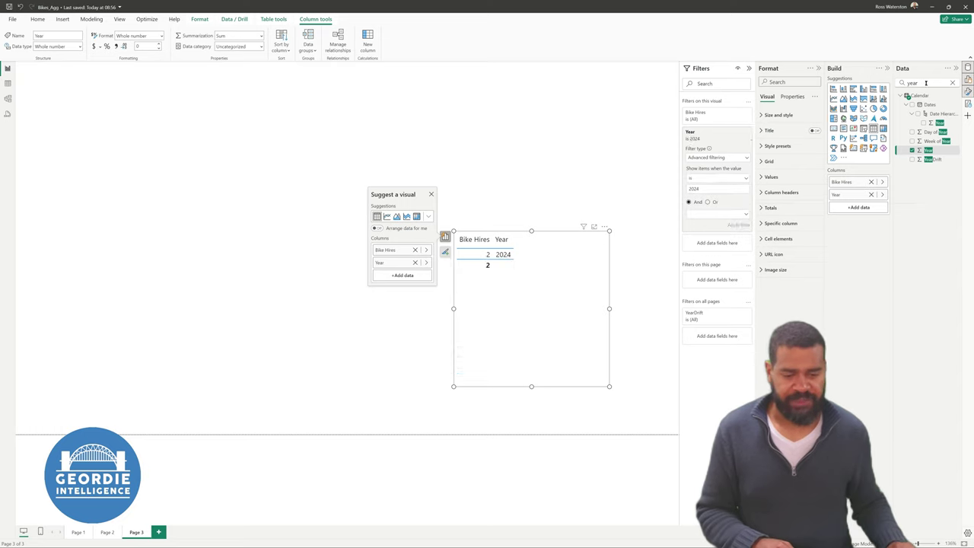
{"action": "key", "text": "BackSpace"}
{"action": "key", "text": "BackSpace"}
{"action": "key", "text": "BackSpace"}
{"action": "key", "text": "BackSpace"}
{"action": "type", "text": "yrmonth"}
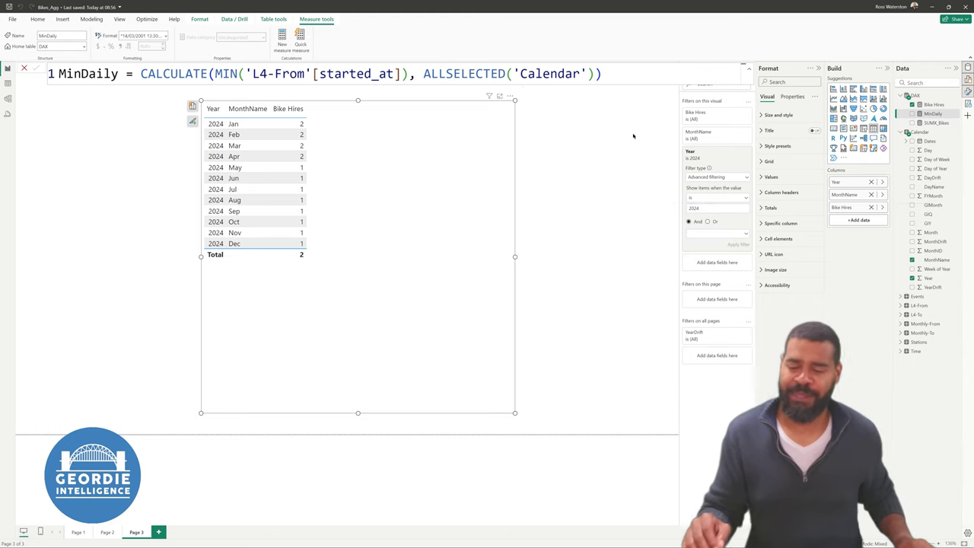
- Open the Bike Hires formula and start a VAR _ line after the _AggToUse SWITCH block
{"action": "left_click", "coordinate": [934, 105]}
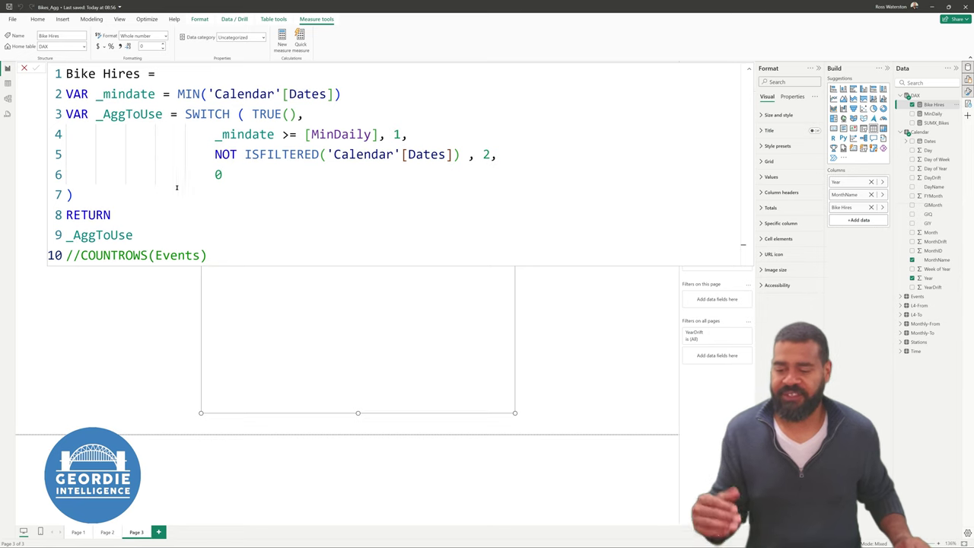
{"action": "left_click", "coordinate": [142, 213]}
{"action": "left_click_drag", "start_coordinate": [143, 235], "coordinate": [67, 235]}
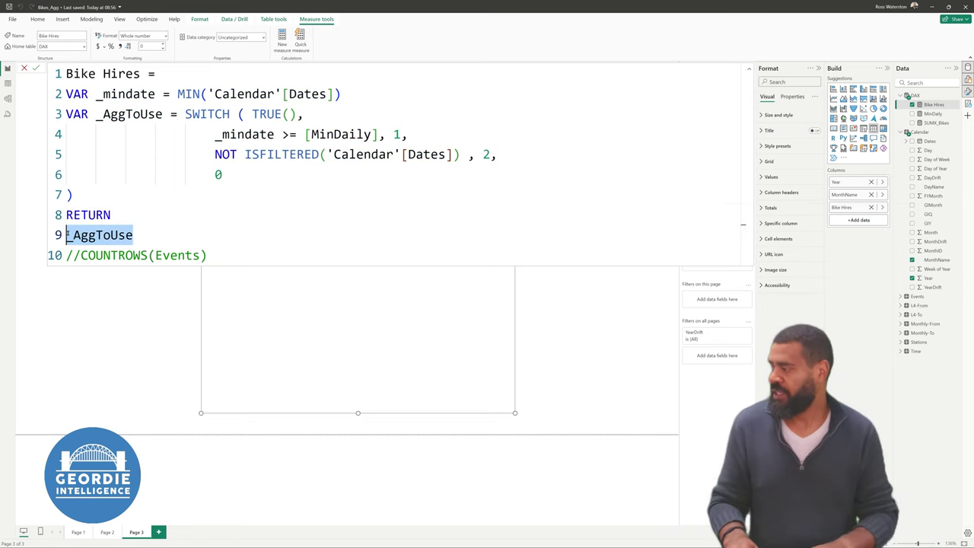
{"action": "key", "text": "Up"}
{"action": "key", "text": "Up"}
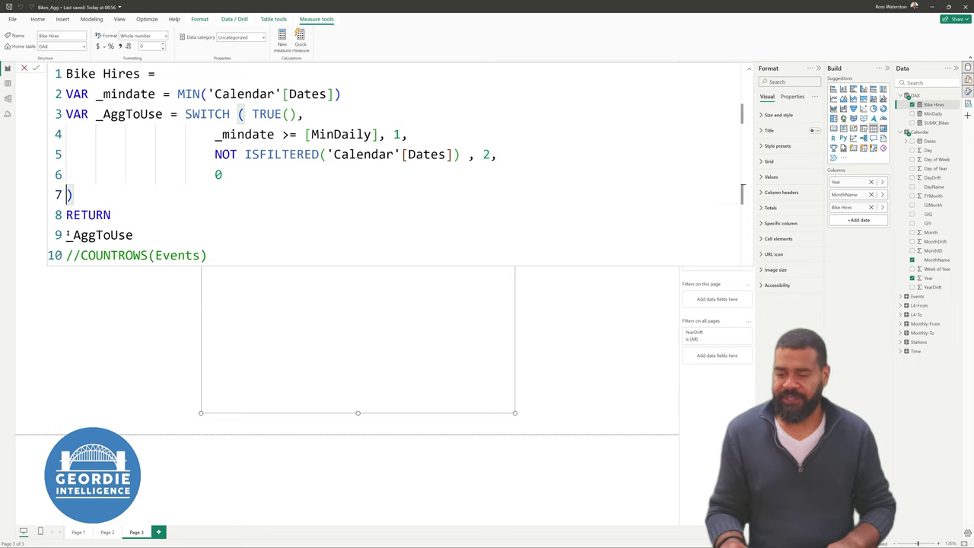
{"action": "key", "text": "Return"}
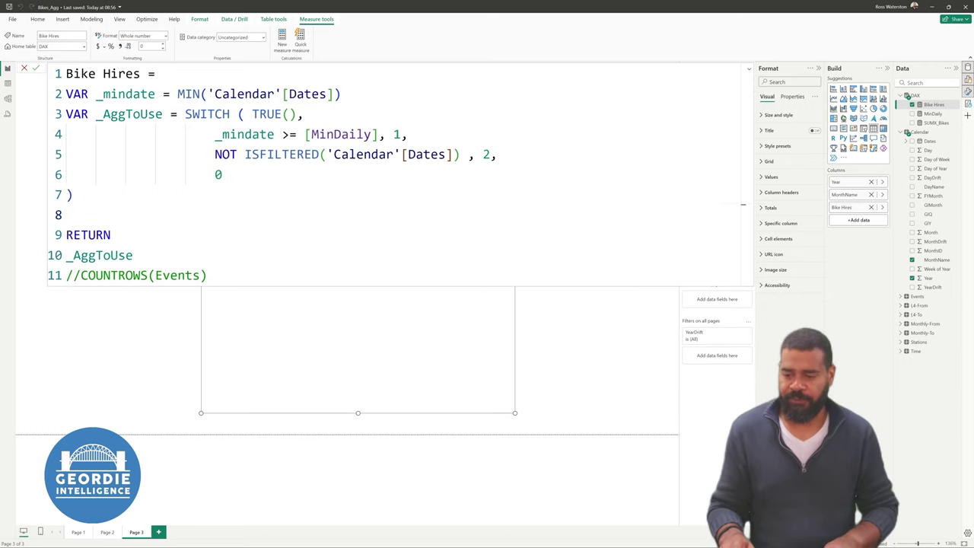
{"action": "key", "text": "Up"}
{"action": "key", "text": "Tab"}
{"action": "key", "text": "Tab"}
{"action": "key", "text": "Tab"}
{"action": "key", "text": "Tab"}
{"action": "key", "text": "Tab"}
{"action": "key", "text": "Tab"}
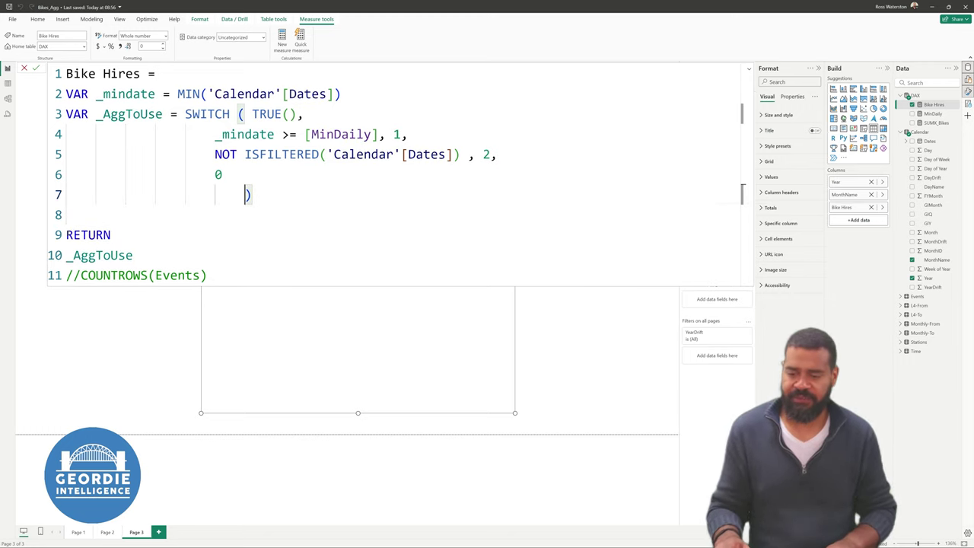
{"action": "key", "text": "Delete"}
{"action": "key", "text": "Down"}
{"action": "type", "text": "VAR _"}
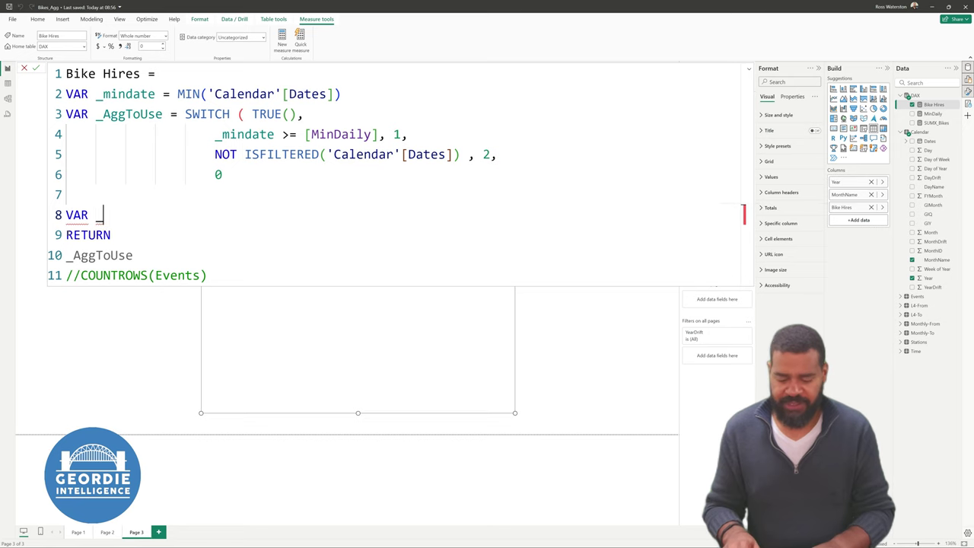
- Begin the _HiredCount variable as SWITCH( TRUE(), after restoring the missing bracket on line 7
{"action": "type", "text": "Hired"}
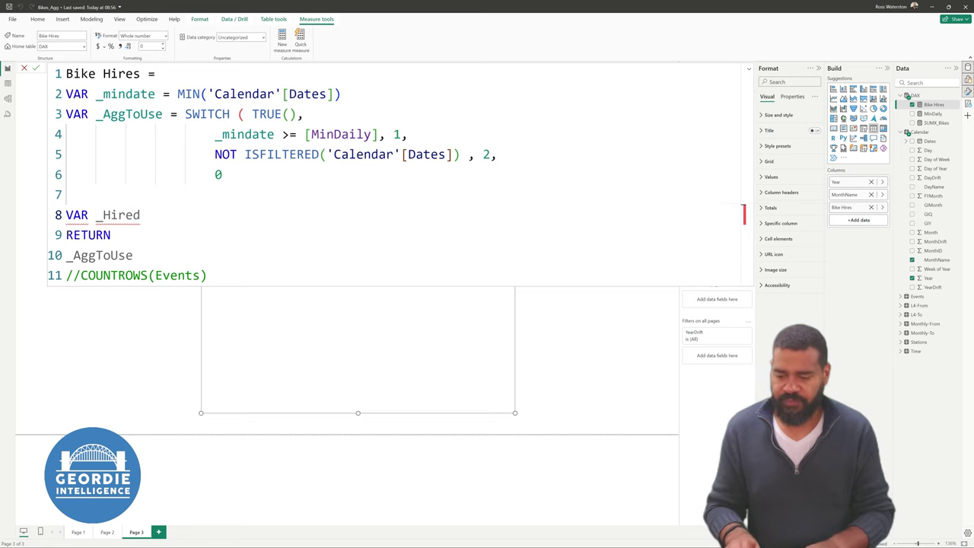
{"action": "type", "text": "Count ="}
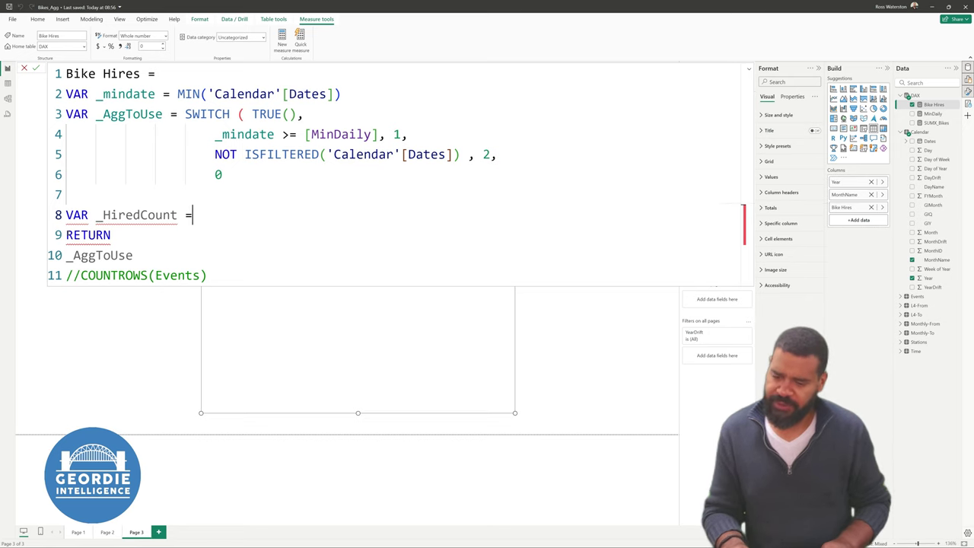
{"action": "left_click", "coordinate": [192, 195]}
{"action": "type", "text": ")"}
{"action": "key", "text": "Down"}
{"action": "left_click", "coordinate": [176, 215]}
{"action": "left_click", "coordinate": [200, 215]}
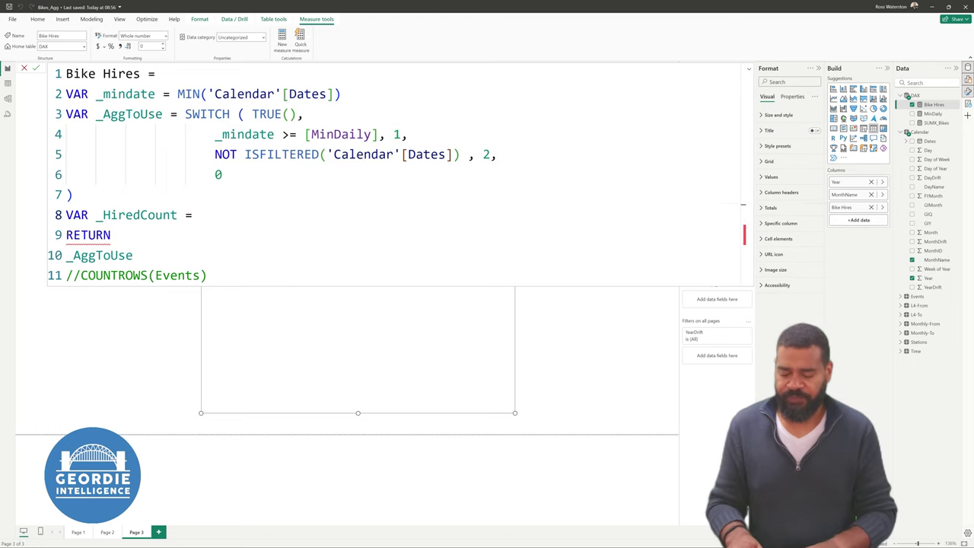
{"action": "type", "text": "SWITCH("}
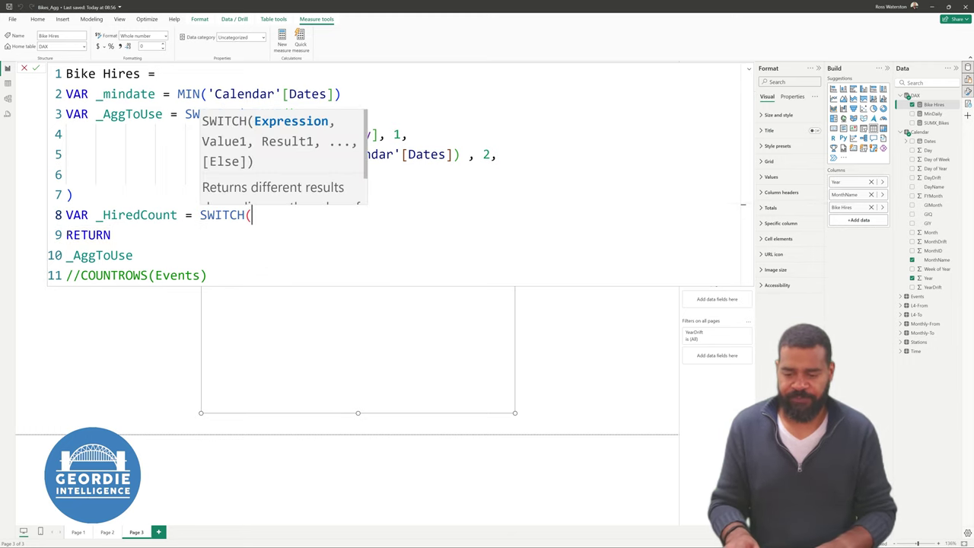
{"action": "type", "text": " TRUE()"}
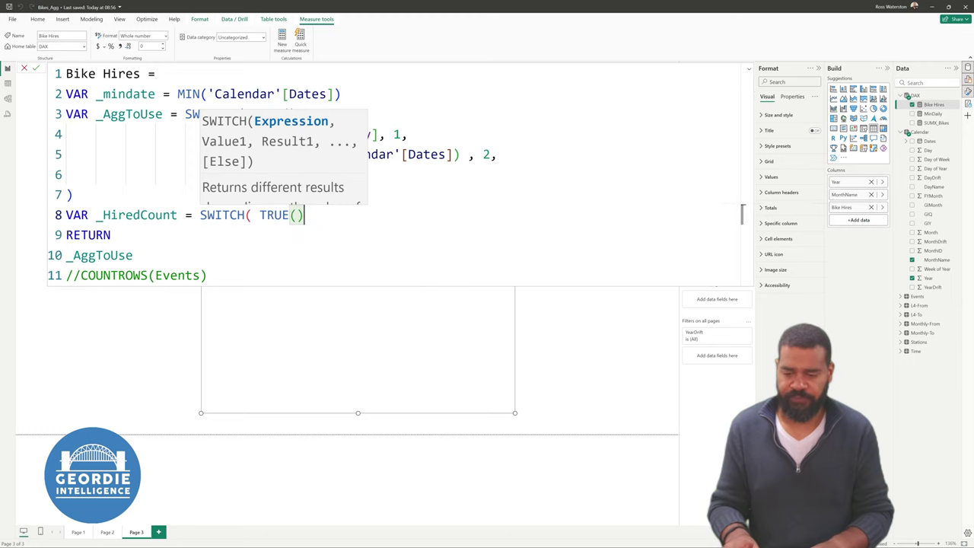
{"action": "type", "text": ","}
{"action": "key", "text": "shift+Return"}
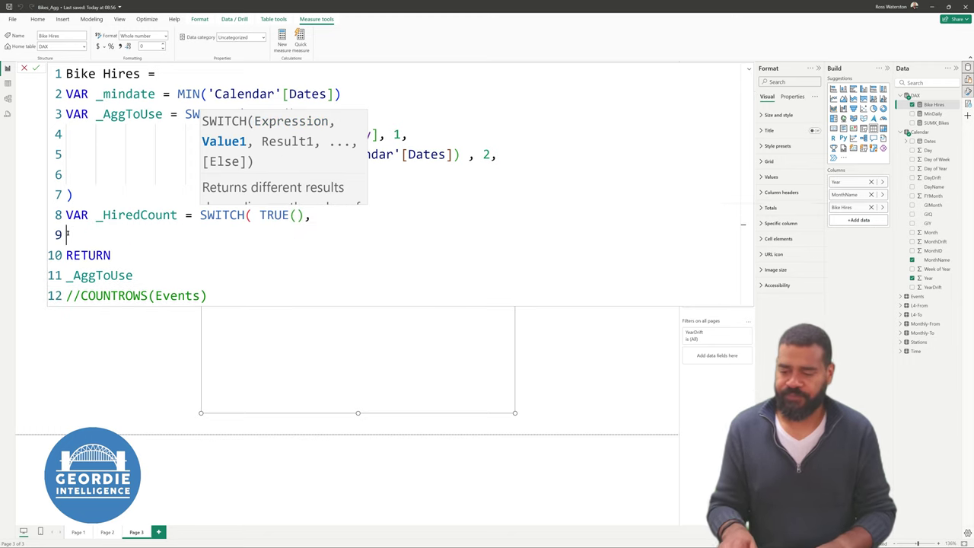
{"action": "key", "text": "Tab"}
{"action": "key", "text": "Tab"}
{"action": "key", "text": "Tab"}
{"action": "key", "text": "Tab"}
{"action": "key", "text": "Tab"}
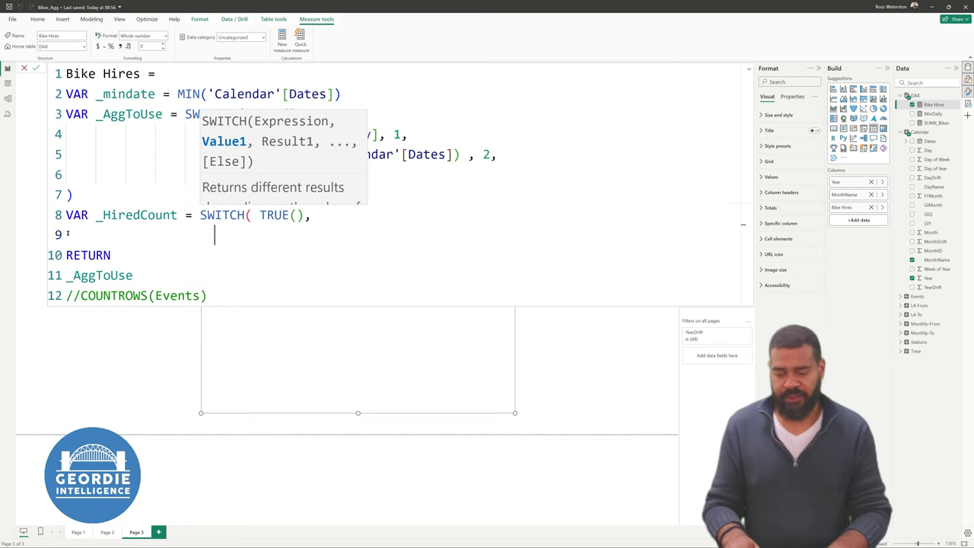
- Add the _AggToUse = 1 case returning SUM('L4-From'[Hires])
{"action": "type", "text": "_AggToUse = 1,"}
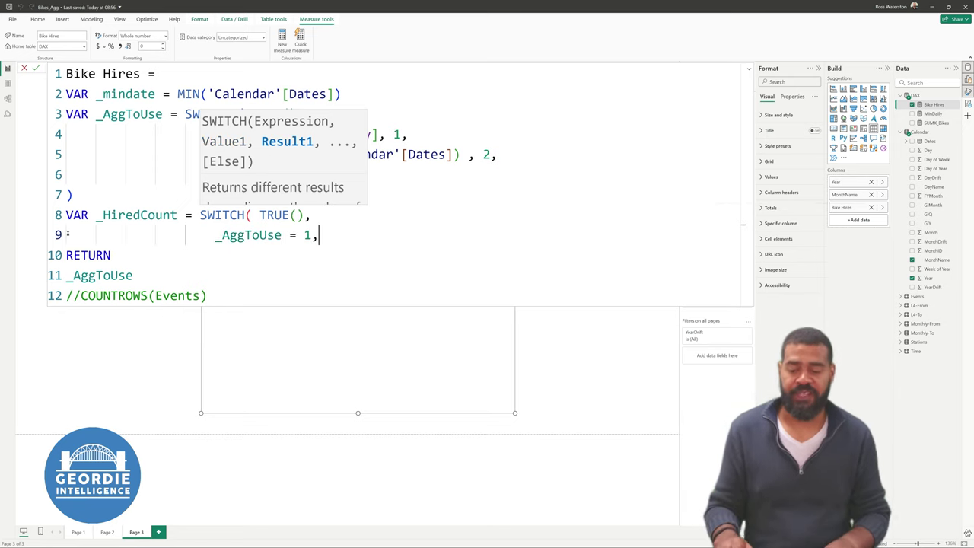
{"action": "key", "text": "shift+Return"}
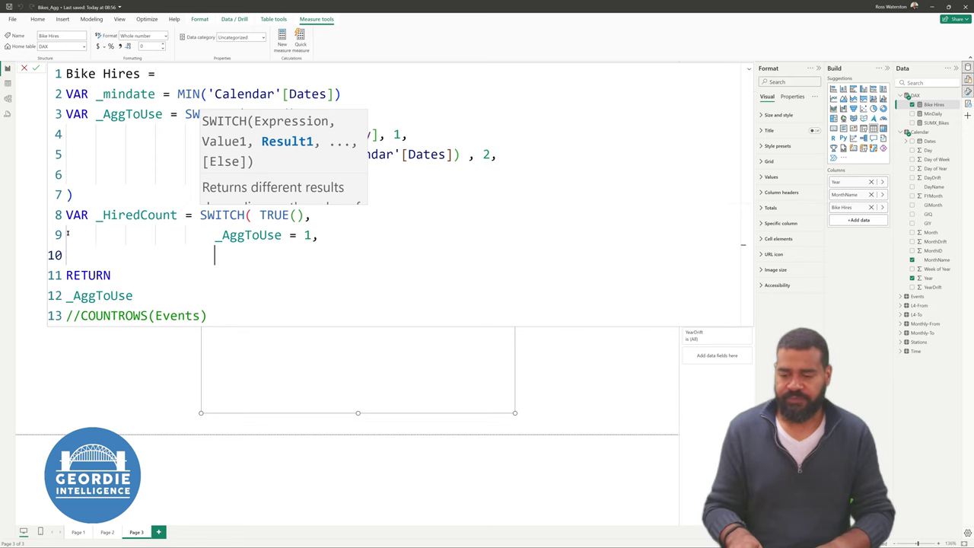
{"action": "type", "text": "SUM"}
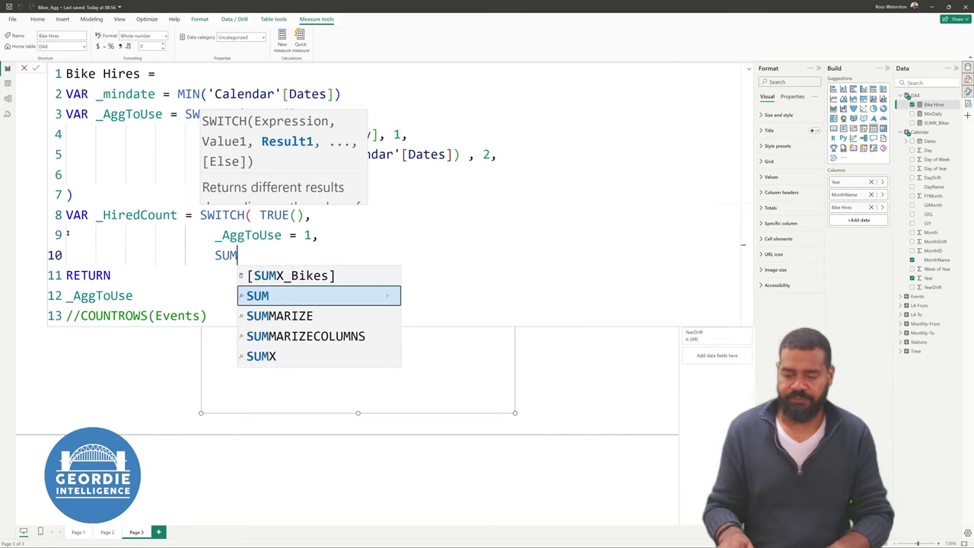
{"action": "type", "text": "("}
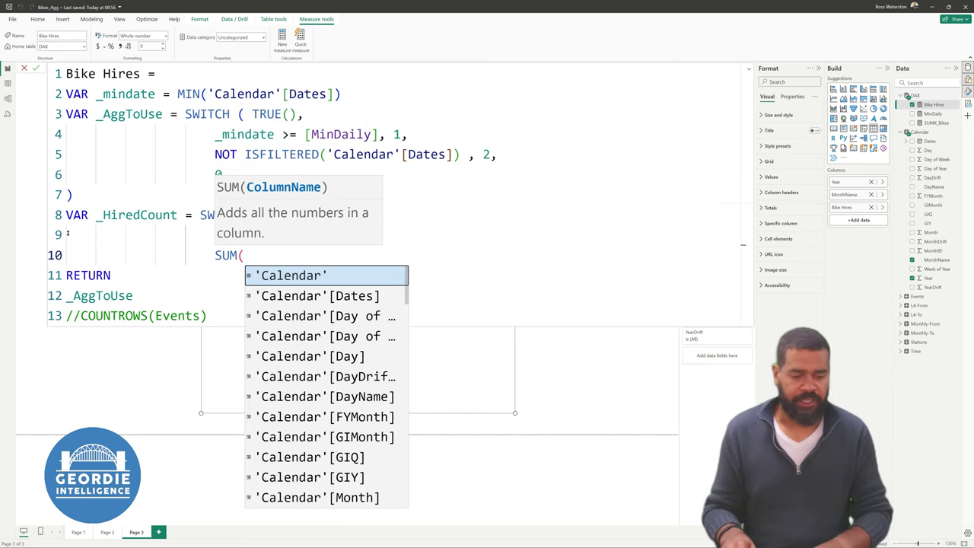
{"action": "type", "text": "L4"}
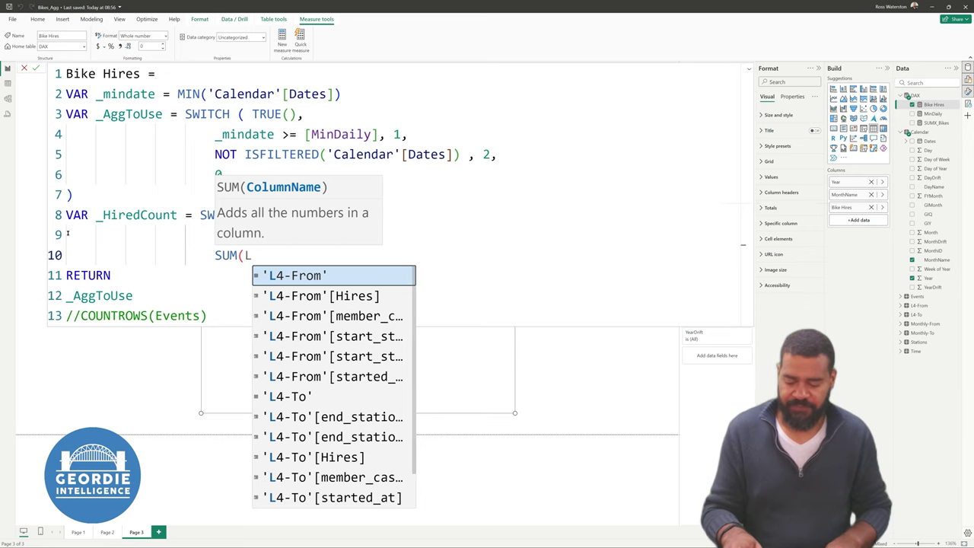
{"action": "key", "text": "Down"}
{"action": "key", "text": "Down"}
{"action": "key", "text": "Down"}
{"action": "key", "text": "Up"}
{"action": "key", "text": "Up"}
{"action": "key", "text": "Tab"}
{"action": "type", "text": ")"}
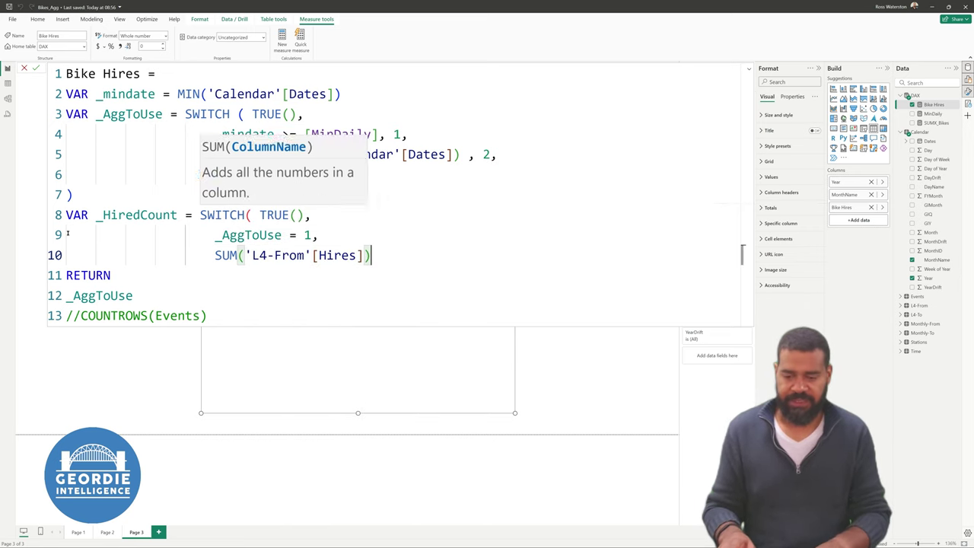
{"action": "type", "text": ","}
{"action": "key", "text": "Return"}
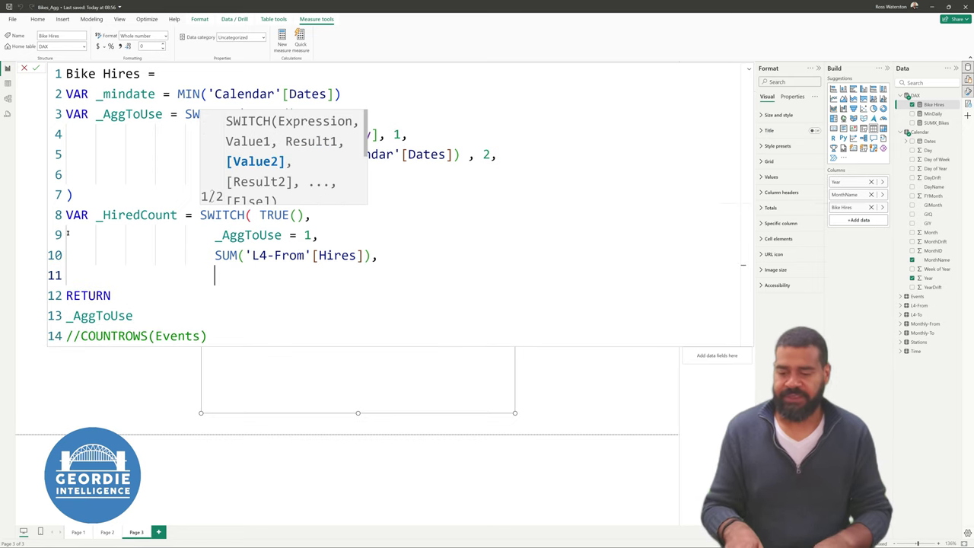
- Add the _AggToUse = 2 case returning SUM('Monthly-From'[Hires])
{"action": "type", "text": "_A"}
{"action": "key", "text": "Tab"}
{"action": "type", "text": "= 2,"}
{"action": "key", "text": "Return"}
{"action": "type", "text": "SUM (l"}
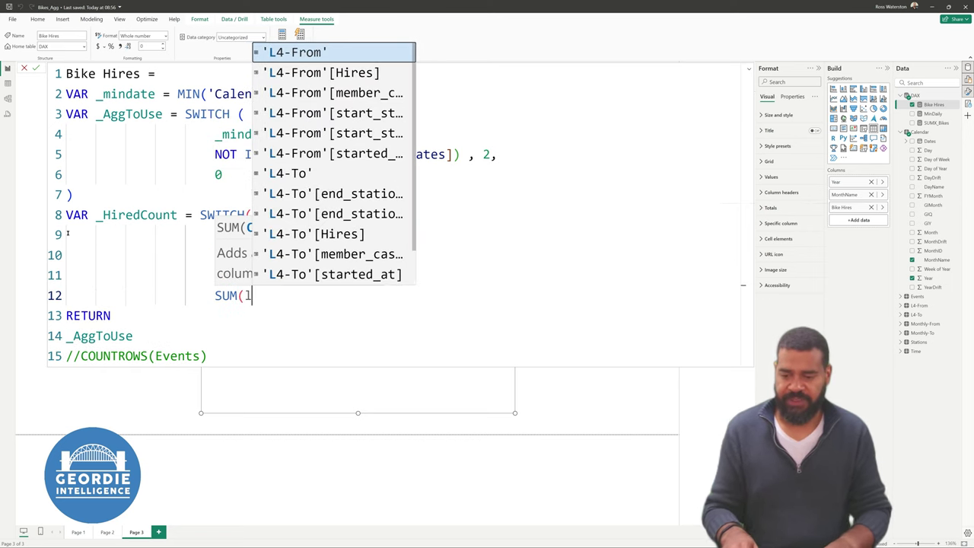
{"action": "key", "text": "BackSpace"}
{"action": "type", "text": "mon"}
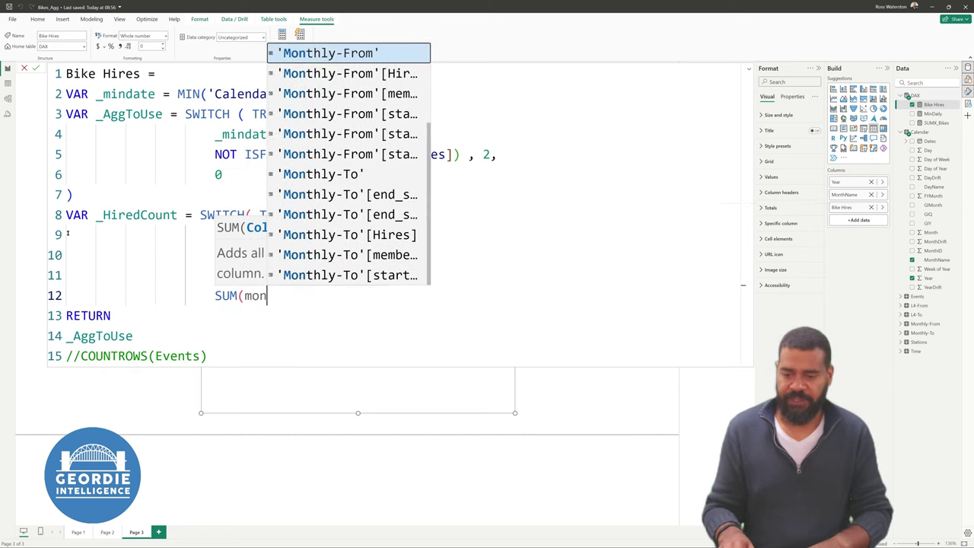
{"action": "key", "text": "Down"}
{"action": "key", "text": "Down"}
{"action": "key", "text": "Down"}
{"action": "key", "text": "Down"}
{"action": "key", "text": "Down"}
{"action": "key", "text": "Up"}
{"action": "key", "text": "Up"}
{"action": "key", "text": "Up"}
{"action": "key", "text": "Up"}
{"action": "key", "text": "Tab"}
{"action": "type", "text": ")"}
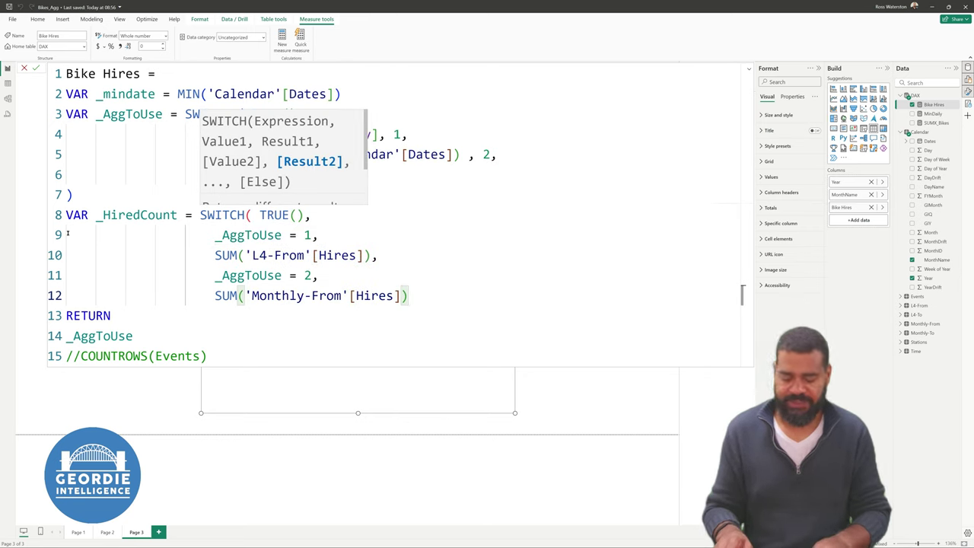
{"action": "type", "text": ","}
{"action": "key", "text": "Return"}
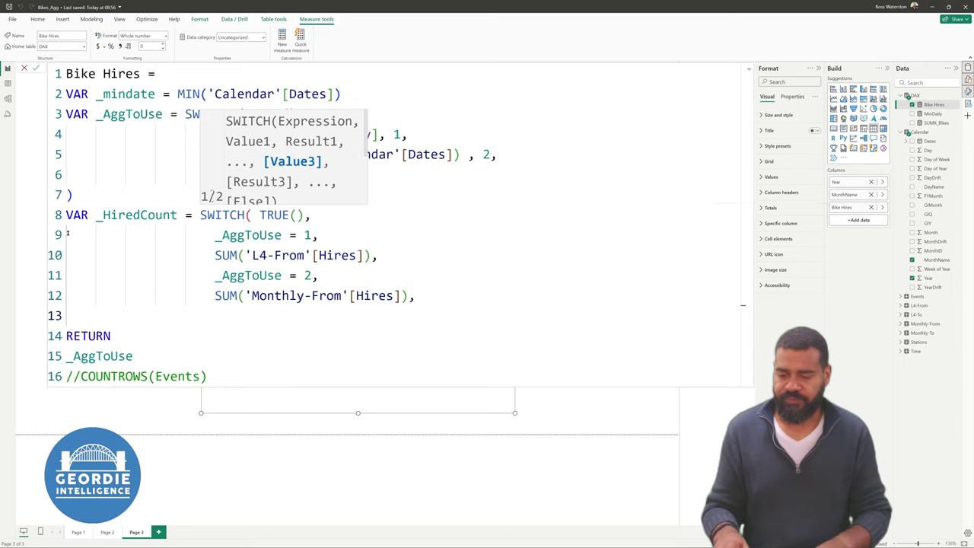
- Add the _AggToUse = 0 condition and select the commented COUNTROWS(Events) expression to copy
{"action": "type", "text": "_A"}
{"action": "key", "text": "Tab"}
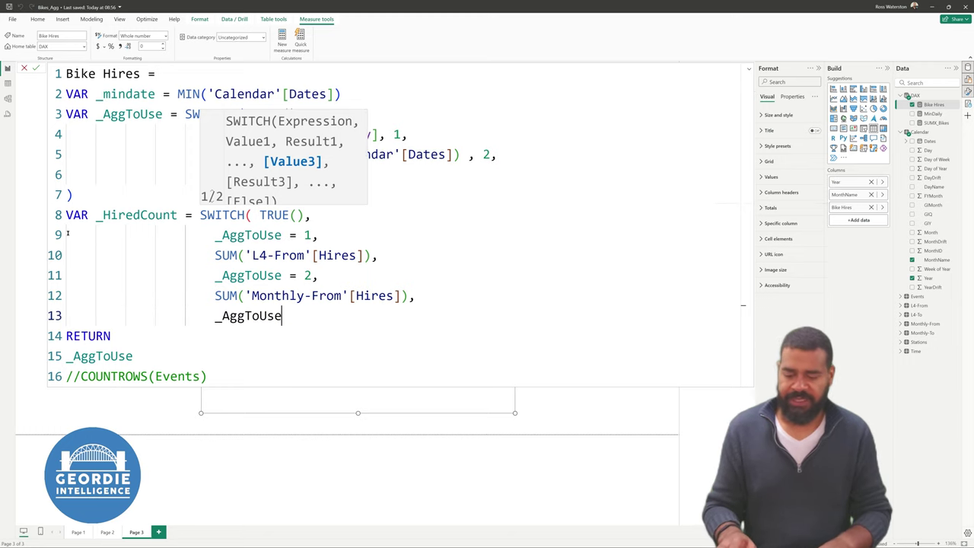
{"action": "type", "text": "= 0 "}
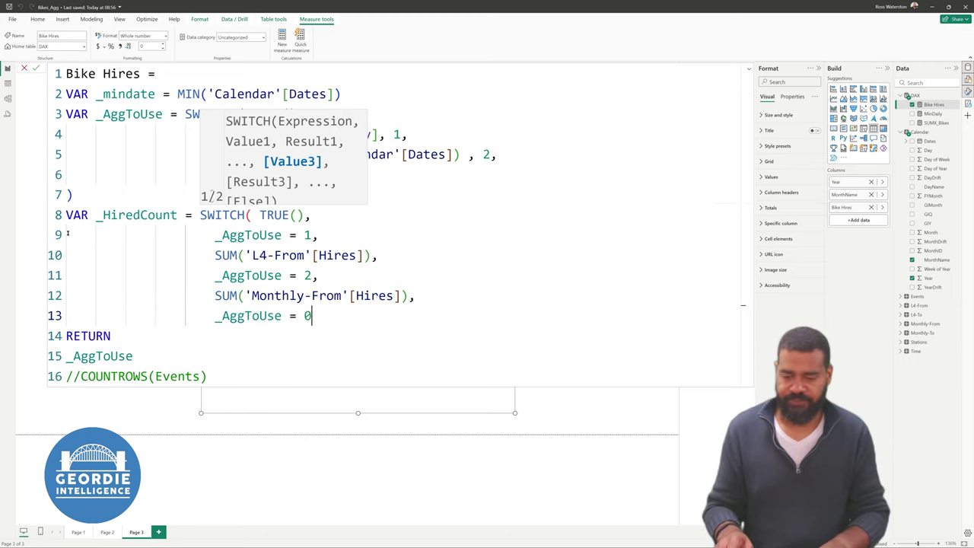
{"action": "type", "text": ","}
{"action": "key", "text": "Return"}
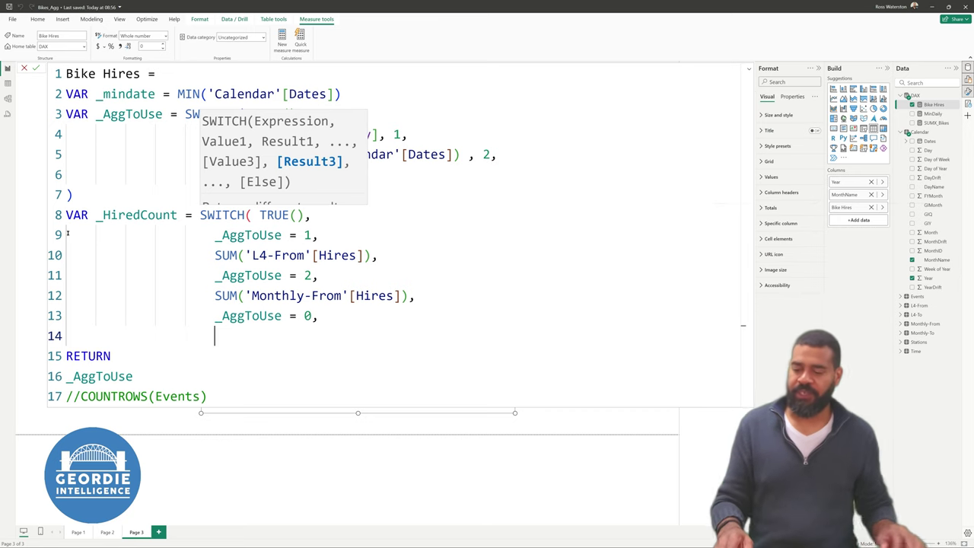
{"action": "left_click_drag", "start_coordinate": [207, 397], "coordinate": [80, 397]}
{"action": "key", "text": "ctrl+c"}
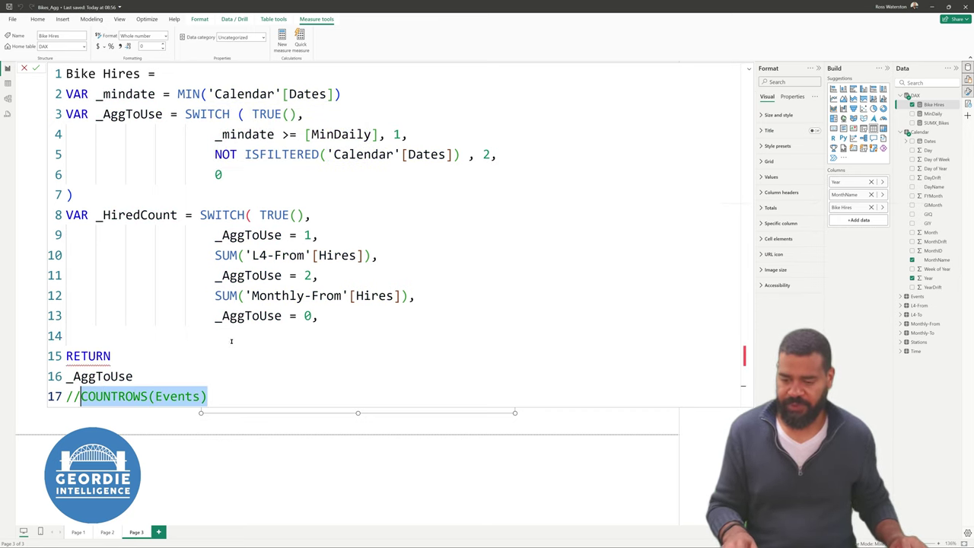
- Paste COUNTROWS(Events) as the zero-case result, add a BLANK() fallback and close the SWITCH
{"action": "left_click", "coordinate": [231, 340]}
{"action": "key", "text": "ctrl+v"}
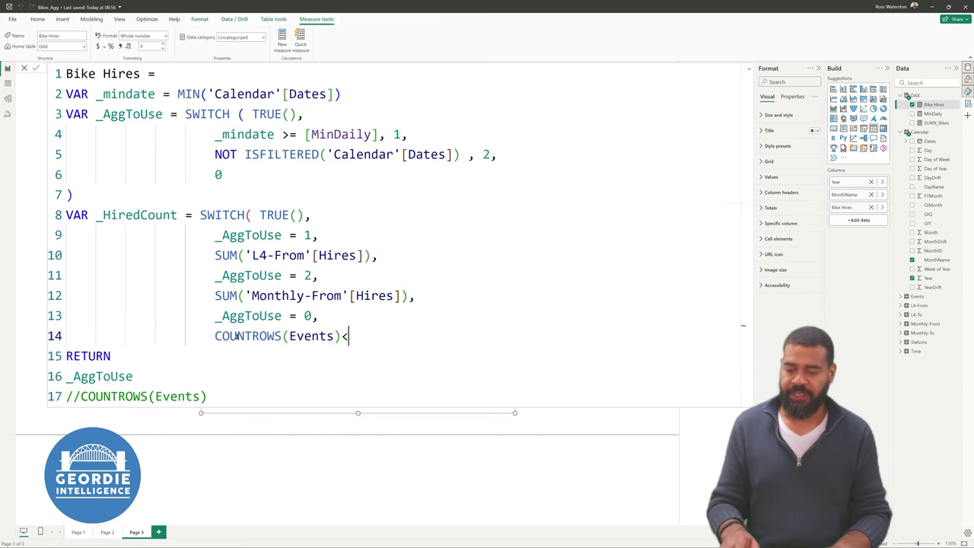
{"action": "type", "text": ","}
{"action": "key", "text": "shift+Return"}
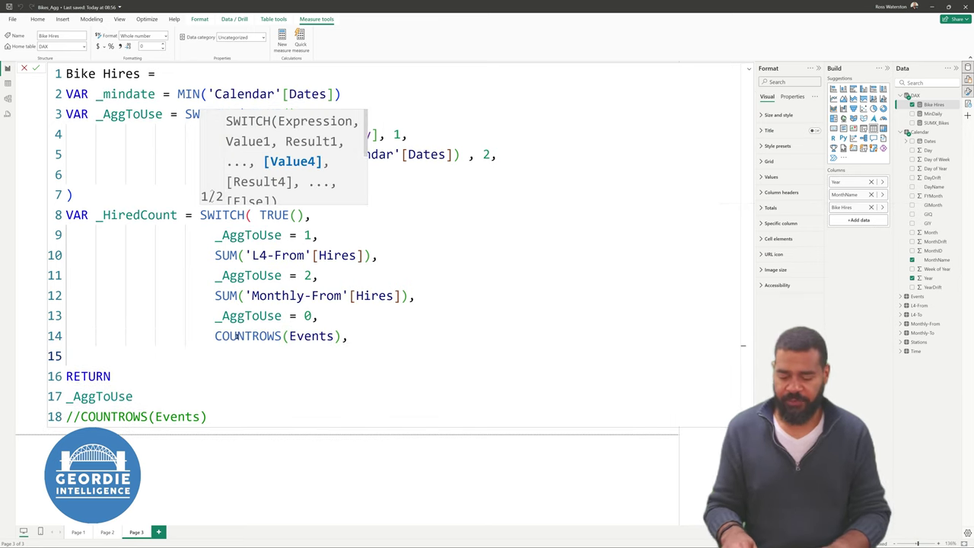
{"action": "type", "text": "BLANK()"}
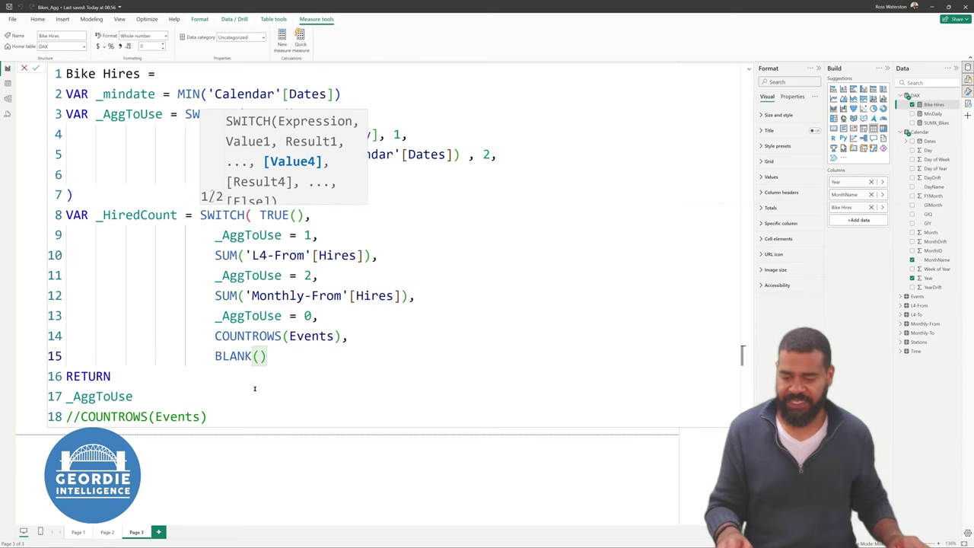
{"action": "type", "text": ")"}
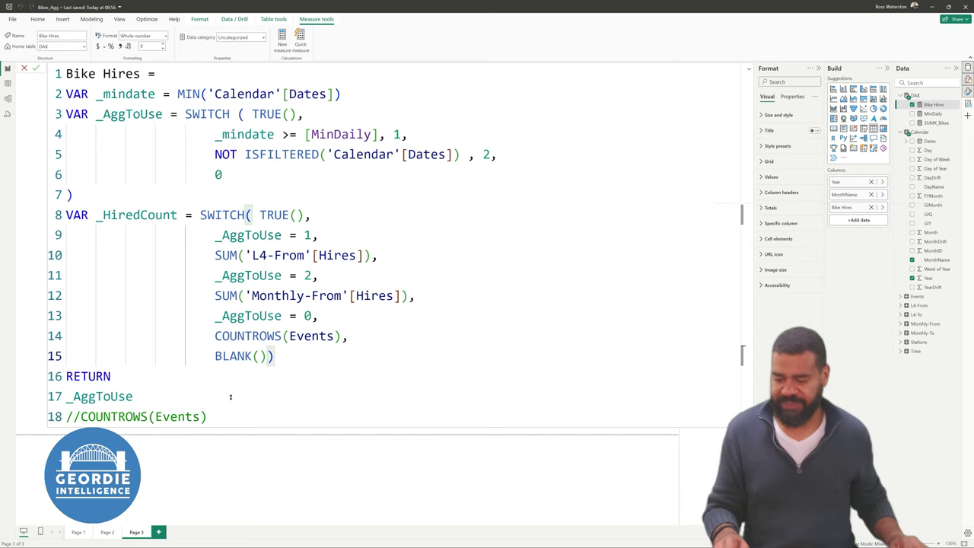
{"action": "key", "text": "Left"}
{"action": "key", "text": "shift+Return"}
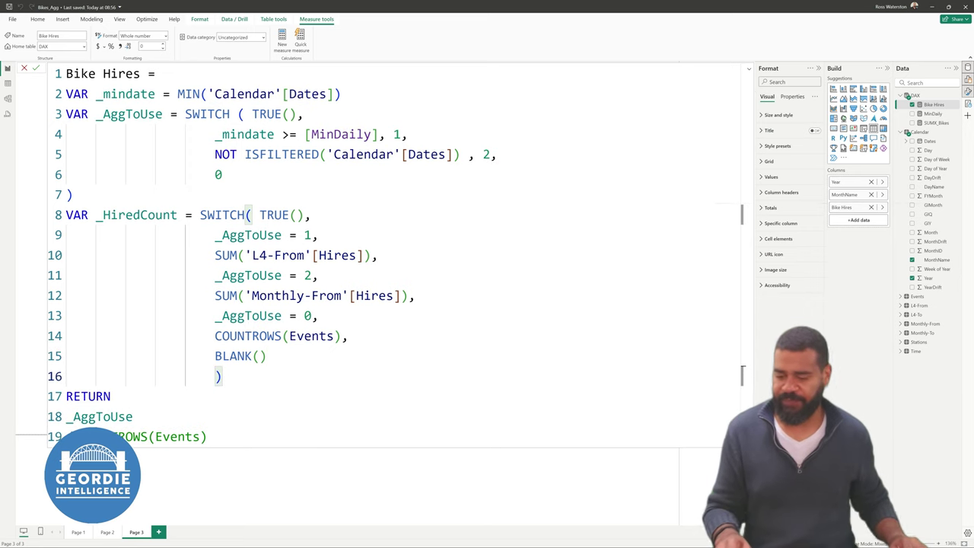
- Replace the old return lines so the measure returns _HiredCount
{"action": "left_click_drag", "start_coordinate": [217, 450], "coordinate": [52, 416]}
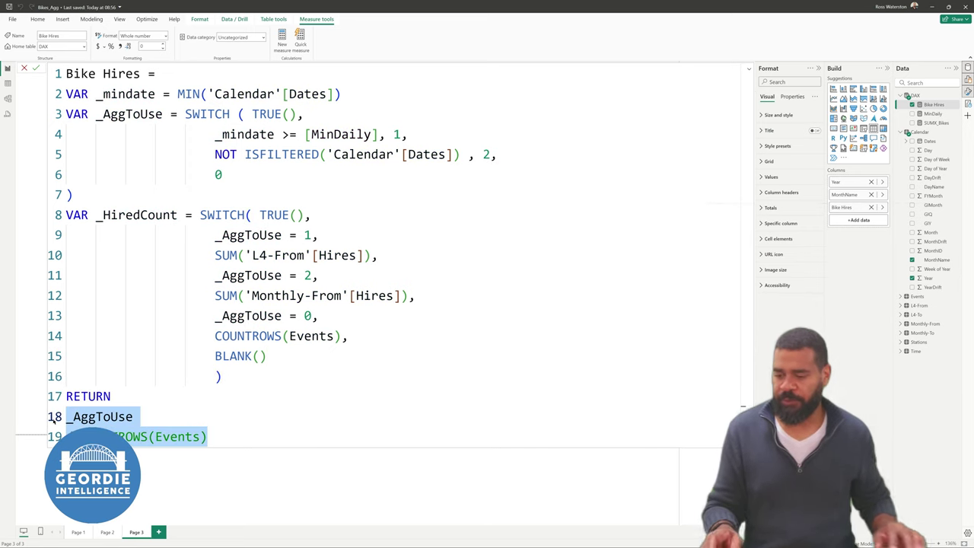
{"action": "type", "text": "_"}
{"action": "key", "text": "Down"}
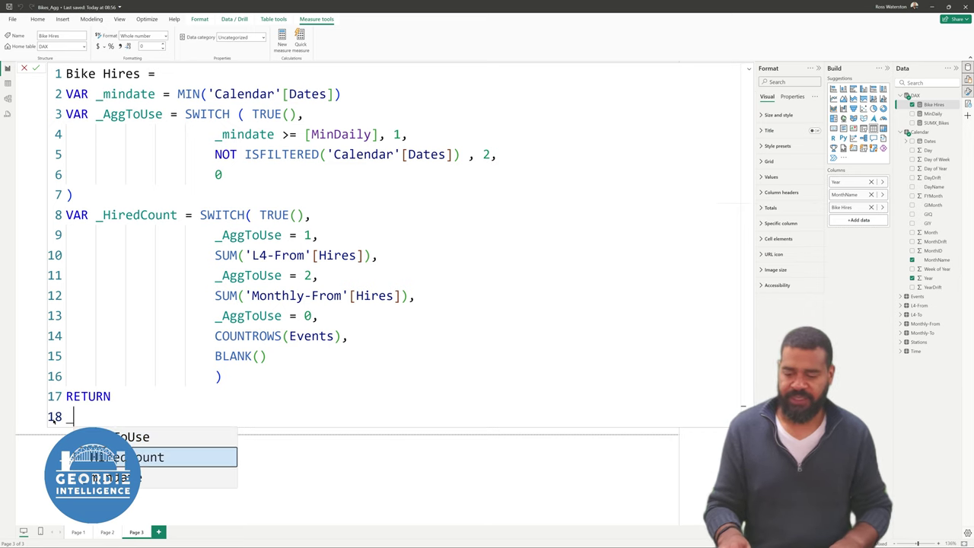
{"action": "key", "text": "Tab"}
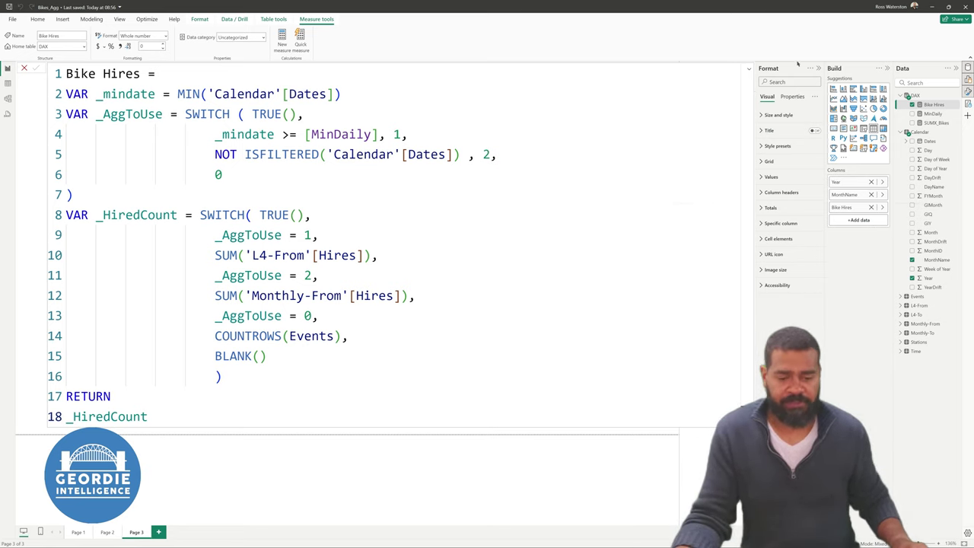
- Collapse the formula bar and show Bike Hires with thousands separators, totalling 10,170,709
{"action": "left_click", "coordinate": [748, 70]}
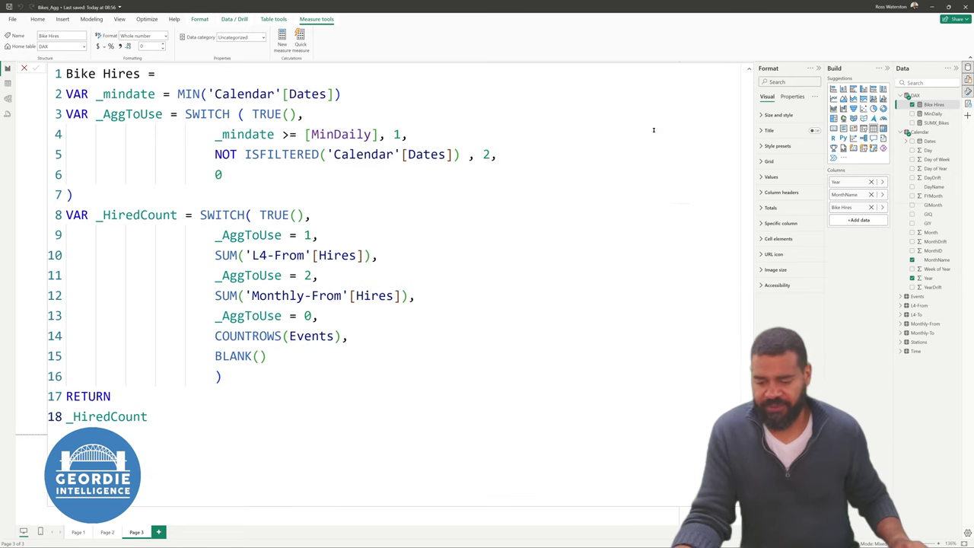
{"action": "left_click", "coordinate": [747, 70]}
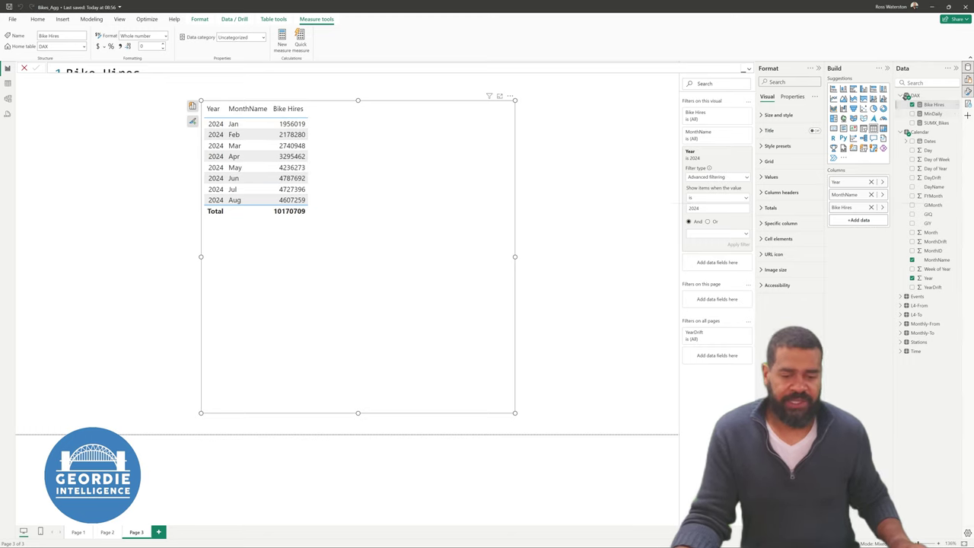
{"action": "left_click", "coordinate": [120, 46]}
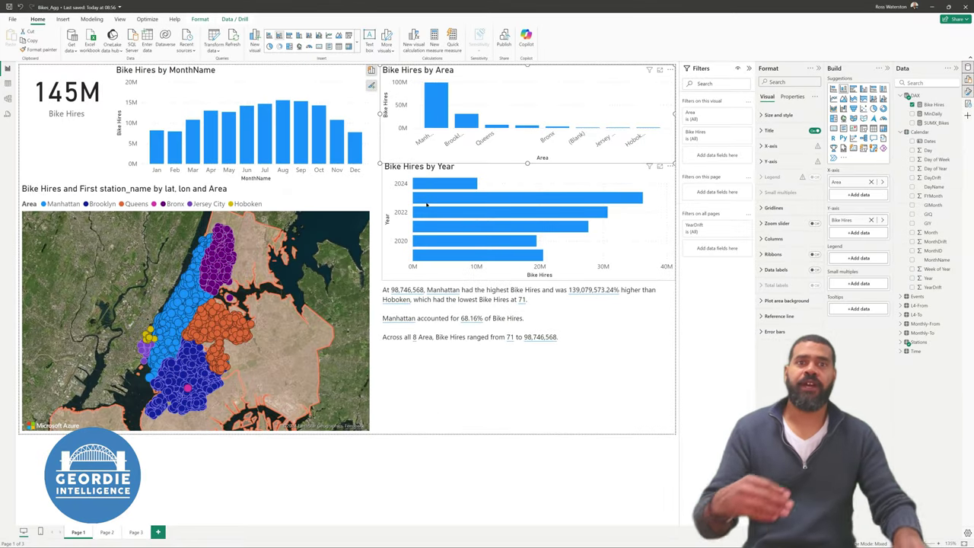
- Refresh the report data and cross-filter the dashboard to Brooklyn
{"action": "mouse_move", "coordinate": [427, 204]}
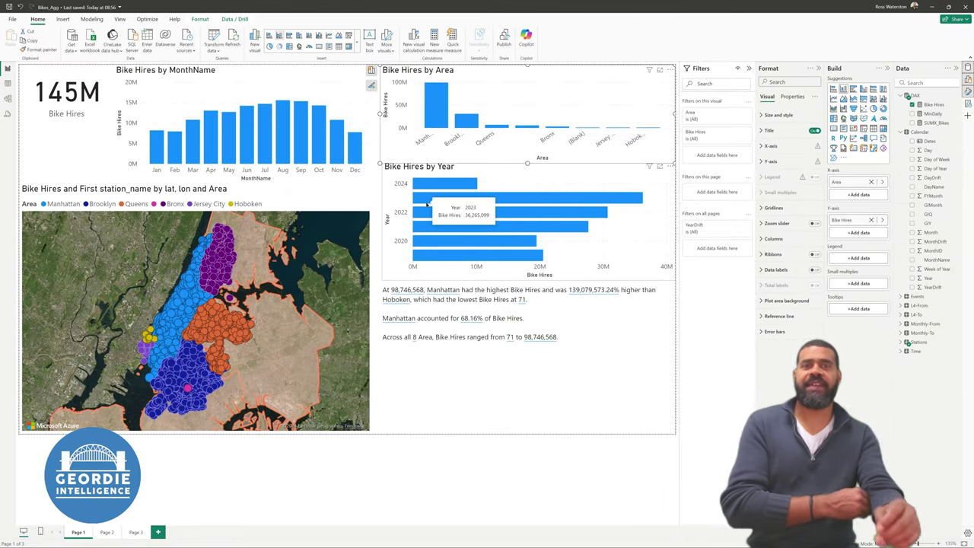
{"action": "left_click", "coordinate": [233, 36]}
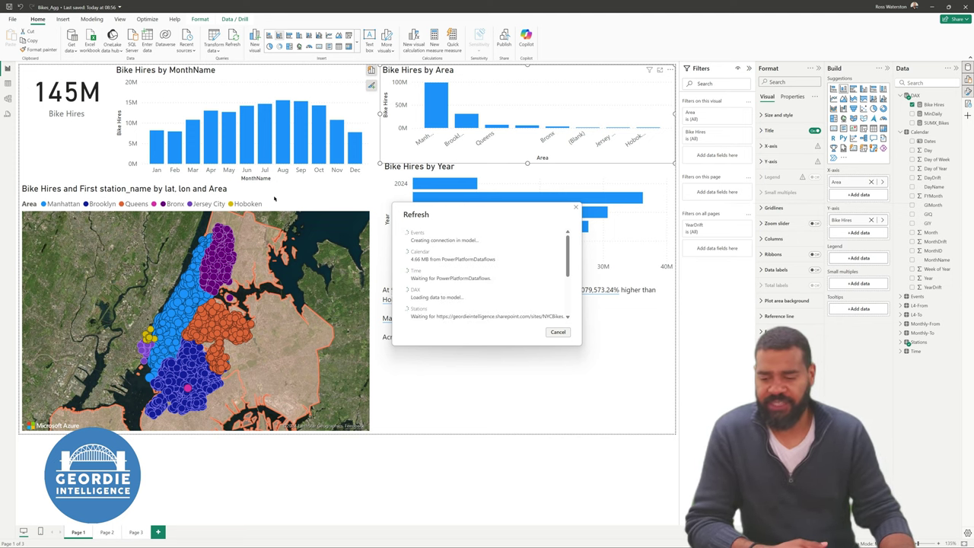
{"action": "left_click", "coordinate": [467, 120]}
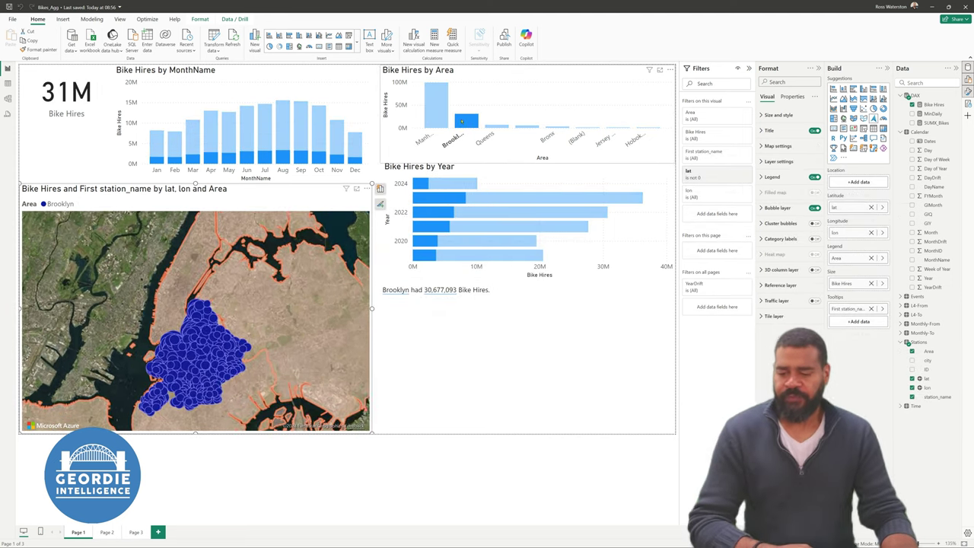
- Cross-filter by Queens, the next area, the Bronx and Manhattan, then clear the area filter
{"action": "left_click", "coordinate": [500, 127]}
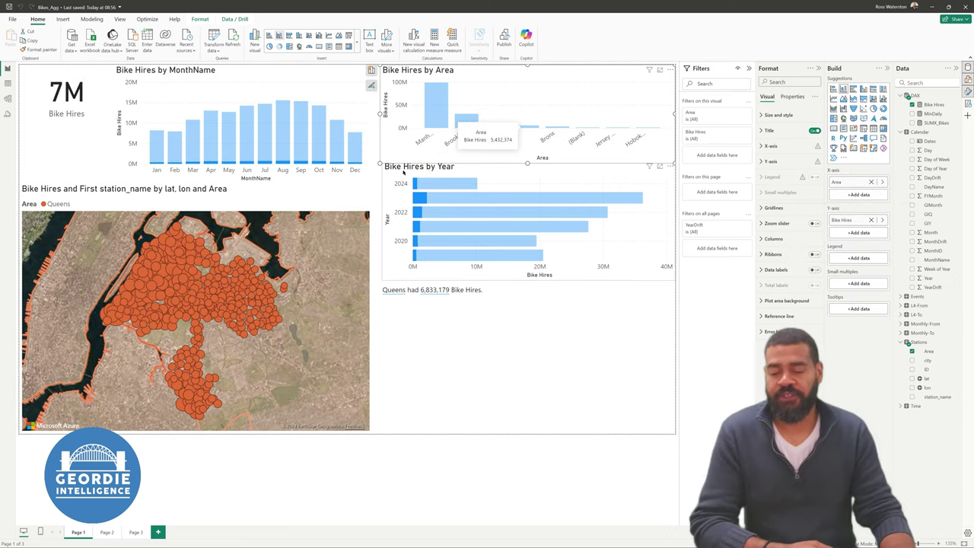
{"action": "left_click", "coordinate": [535, 128]}
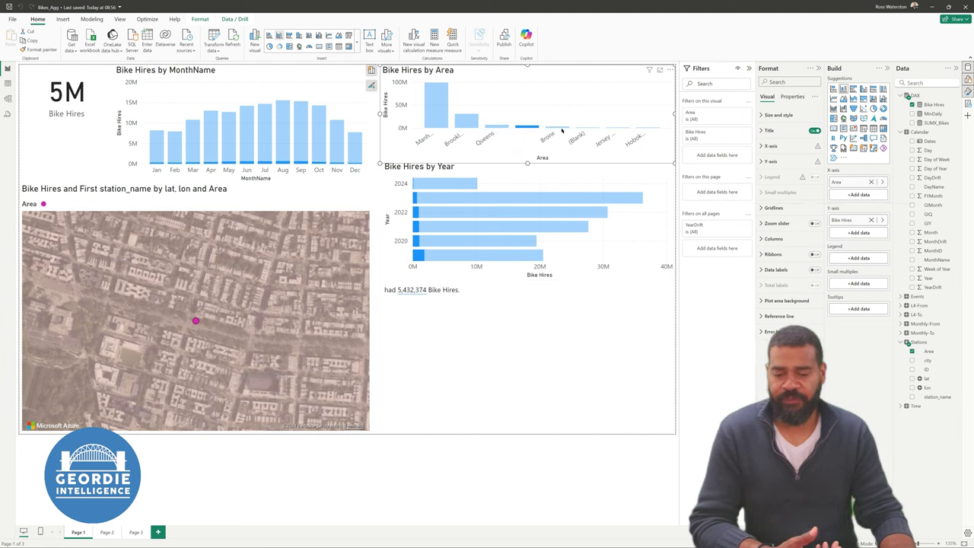
{"action": "left_click", "coordinate": [551, 131]}
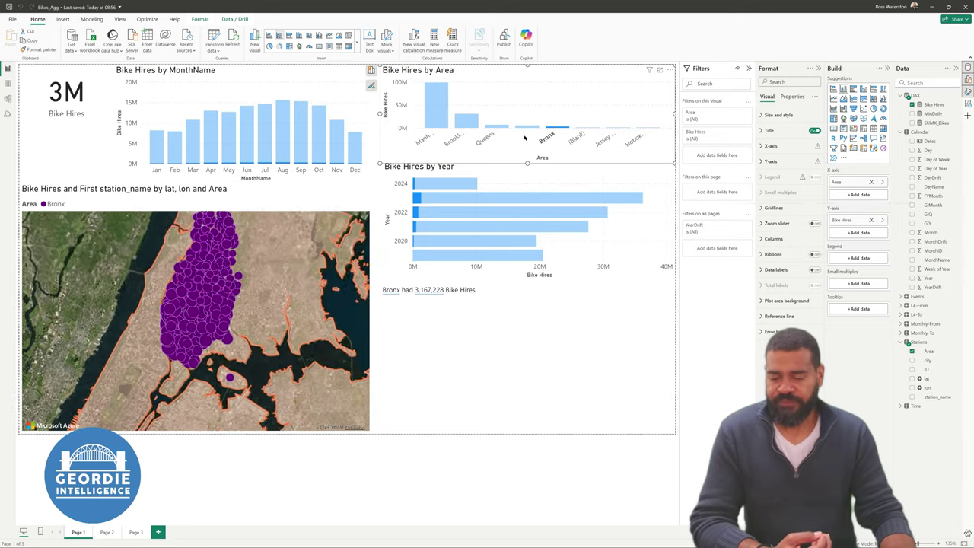
{"action": "left_click", "coordinate": [436, 126]}
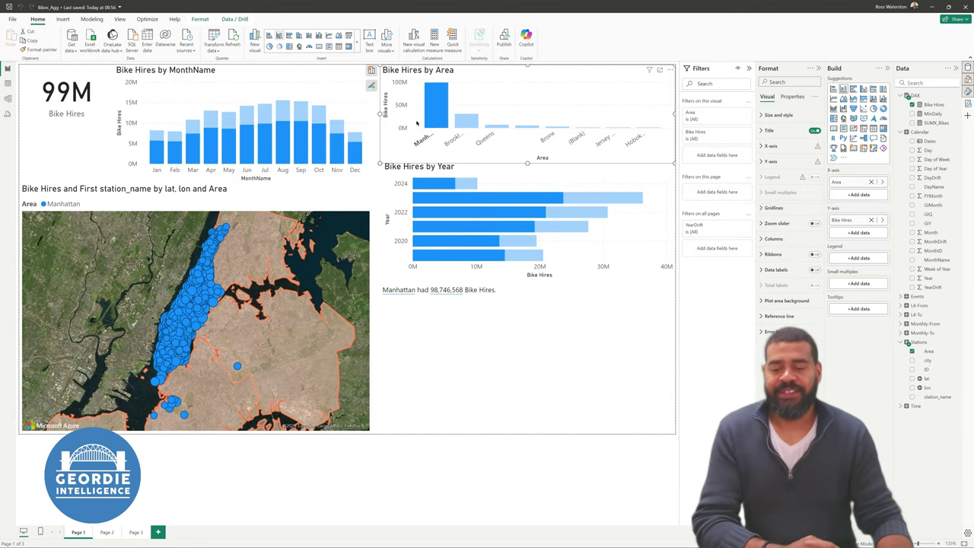
{"action": "left_click", "coordinate": [443, 112]}
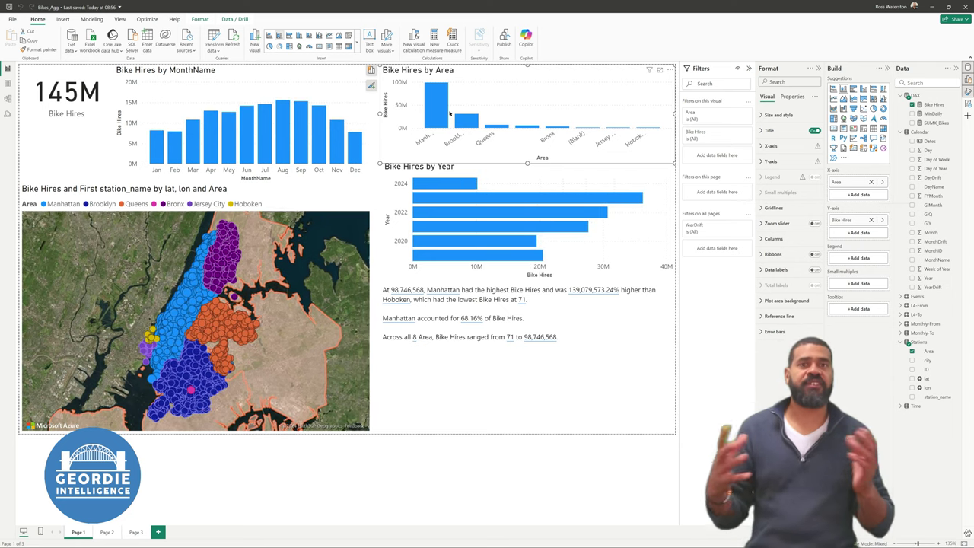